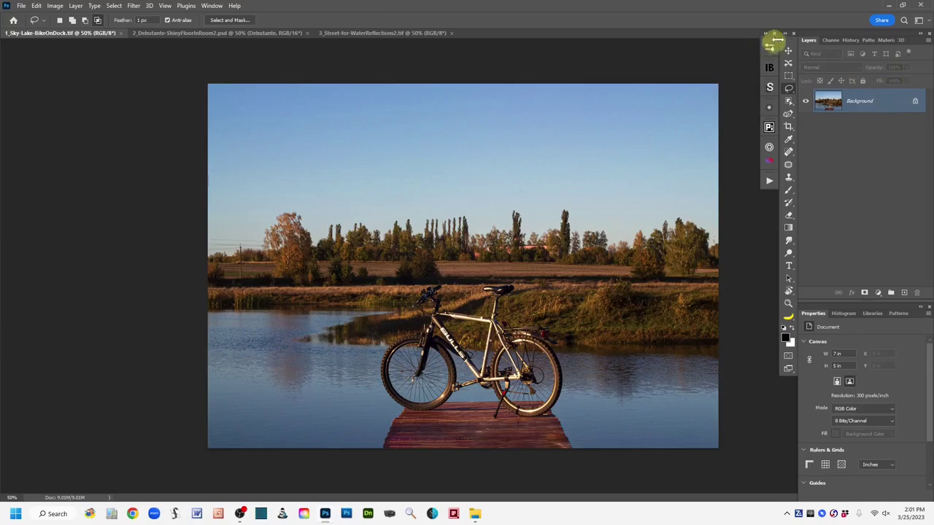
# Step: Duplicate the Background layer and rename the copy "Dupl Bkgrnd"
pyautogui.moveTo(893, 98); pyautogui.dragTo(905, 294)
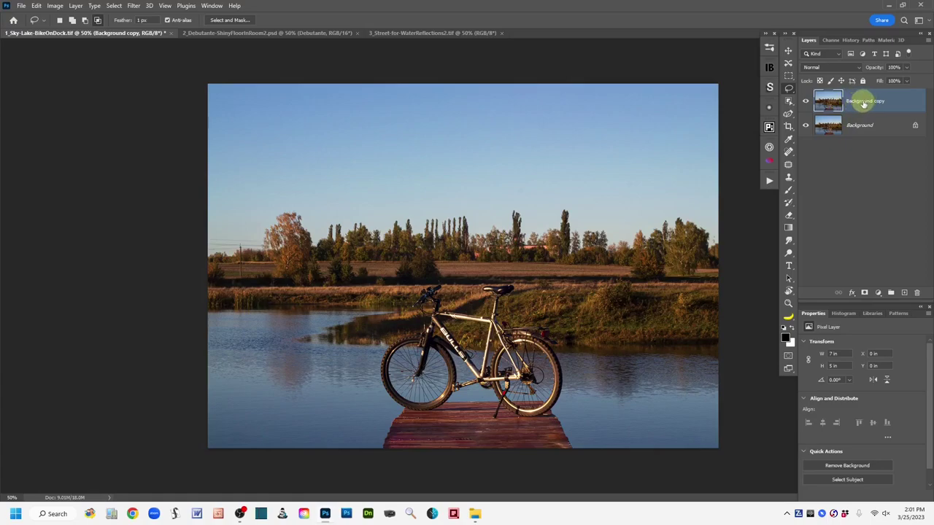
pyautogui.doubleClick(864, 102)
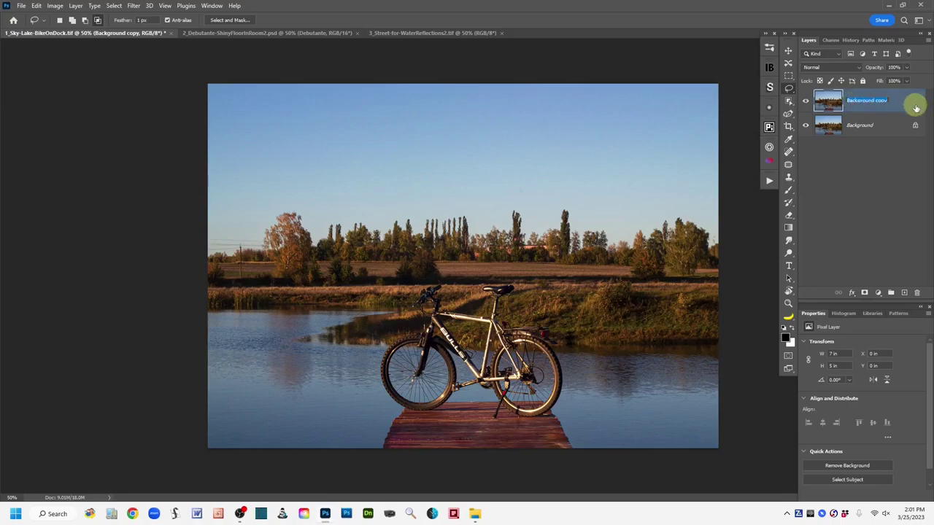
pyautogui.write('Dupl Bkgrnd')
pyautogui.press('Return')
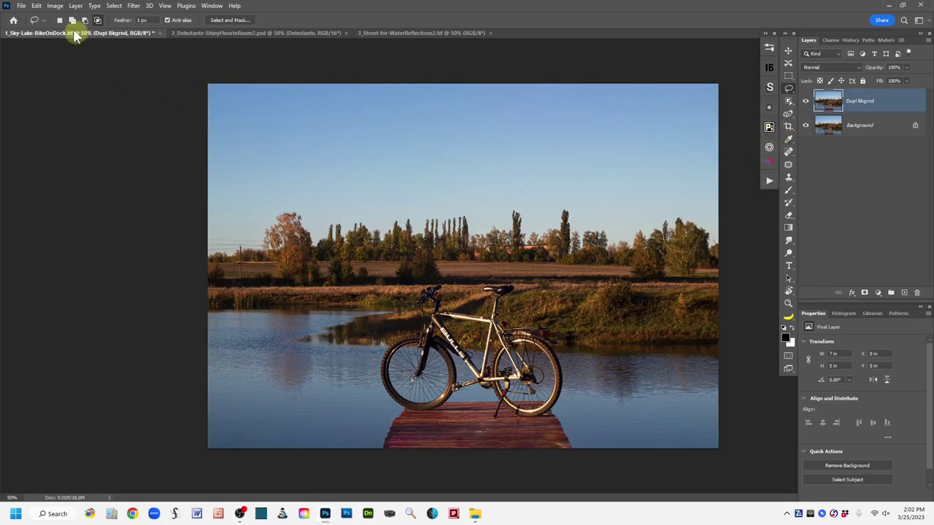
# Step: Start a Sky Replacement on the Dupl Bkgrnd layer using the second sky, a cloudy sunset, from the Erik Kuna Skies group
pyautogui.click(37, 6)
pyautogui.moveTo(55, 6)
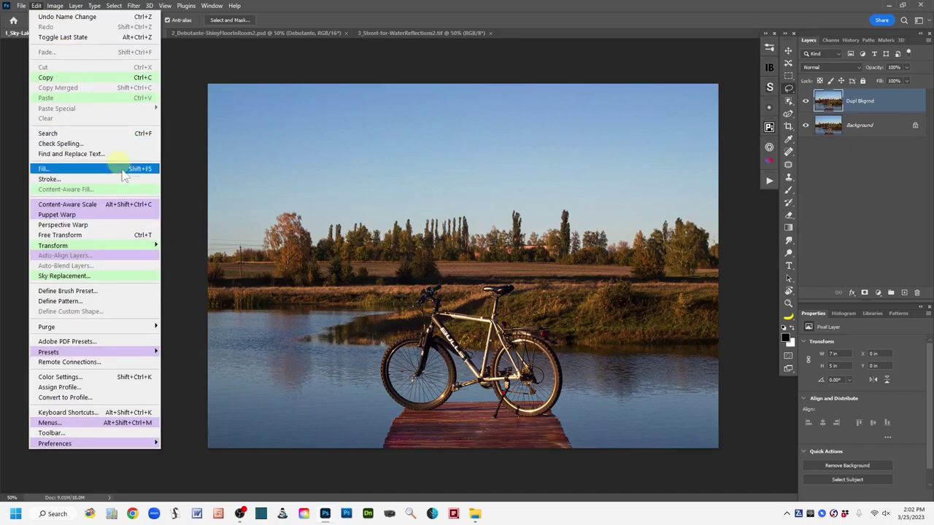
pyautogui.click(144, 277)
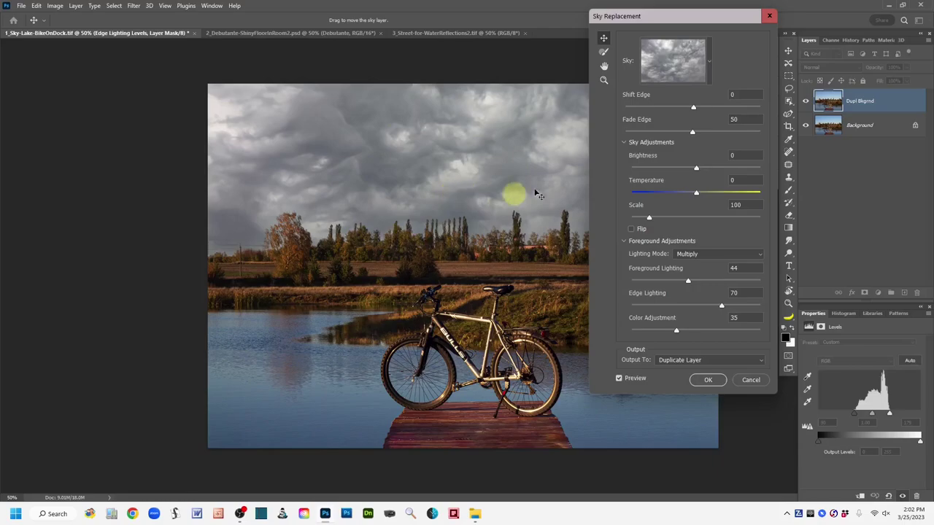
pyautogui.moveTo(721, 22); pyautogui.dragTo(700, 22)
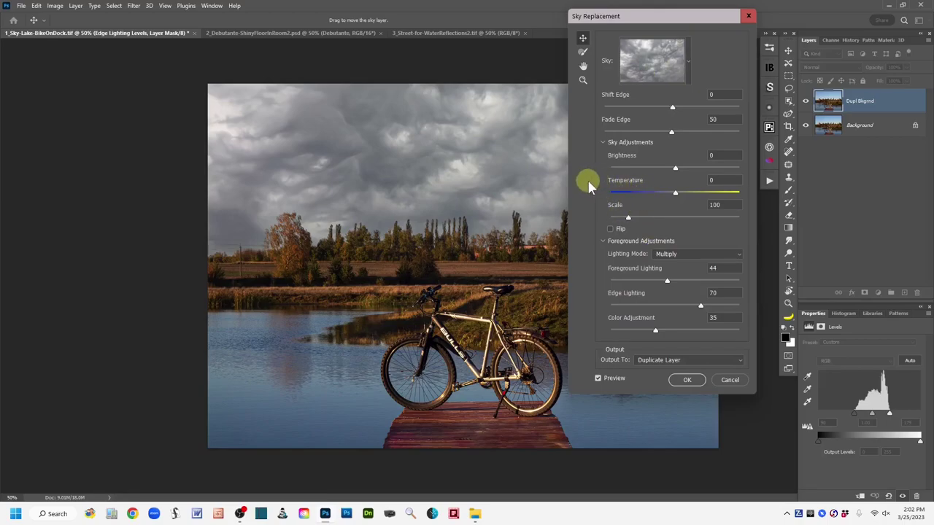
pyautogui.click(689, 63)
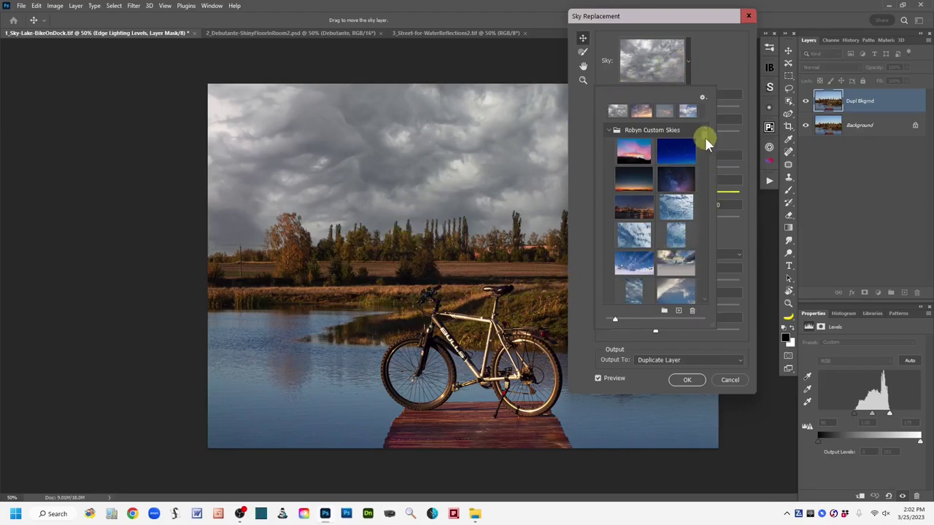
pyautogui.moveTo(705, 133); pyautogui.dragTo(701, 205)
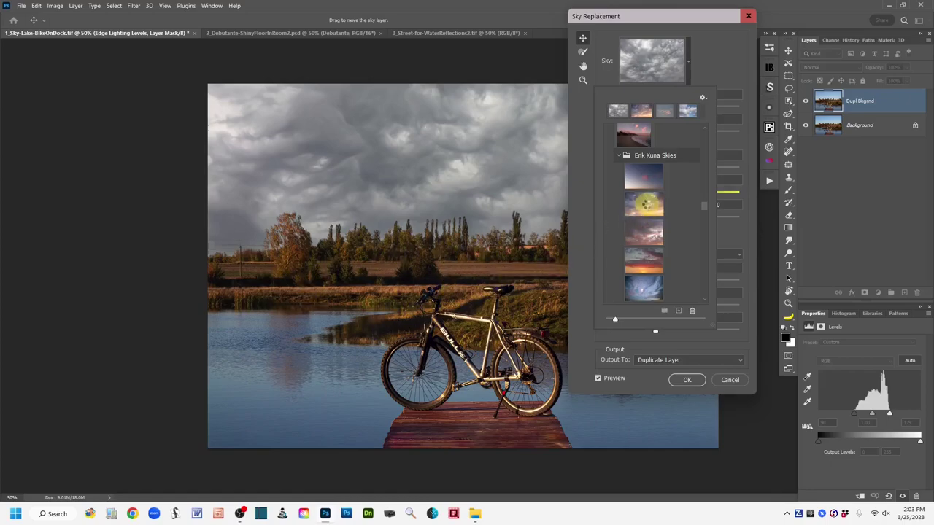
pyautogui.click(643, 205)
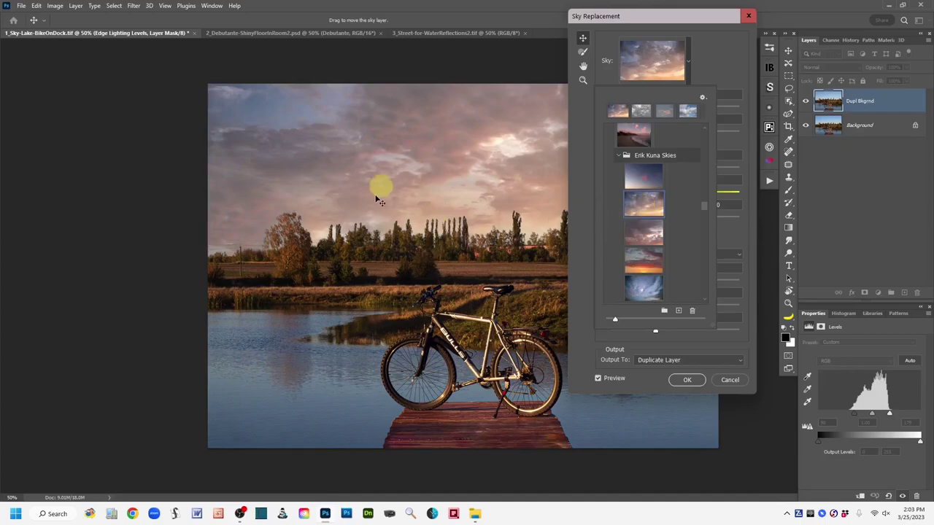
pyautogui.click(721, 57)
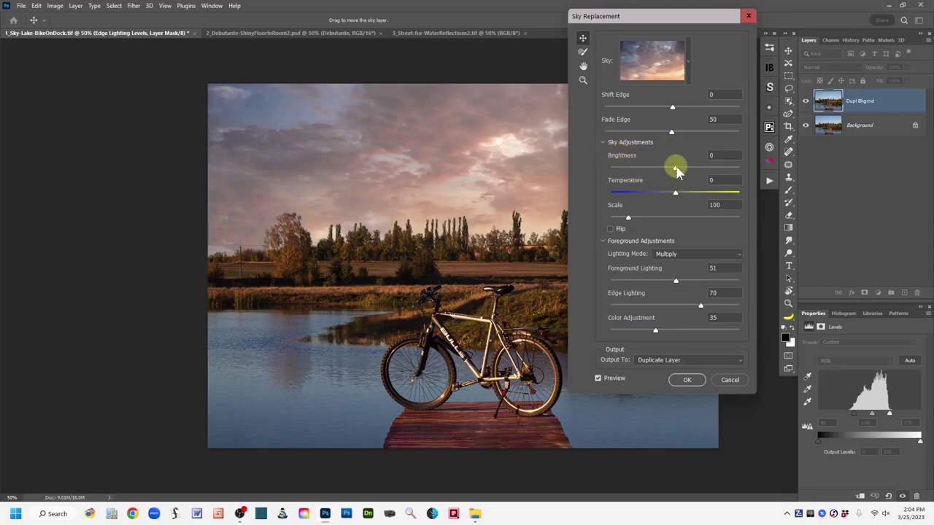
# Step: Set the replacement sky's Brightness to 9 and Temperature to 25, and output the result to a duplicate layer
pyautogui.moveTo(678, 172); pyautogui.dragTo(682, 175)
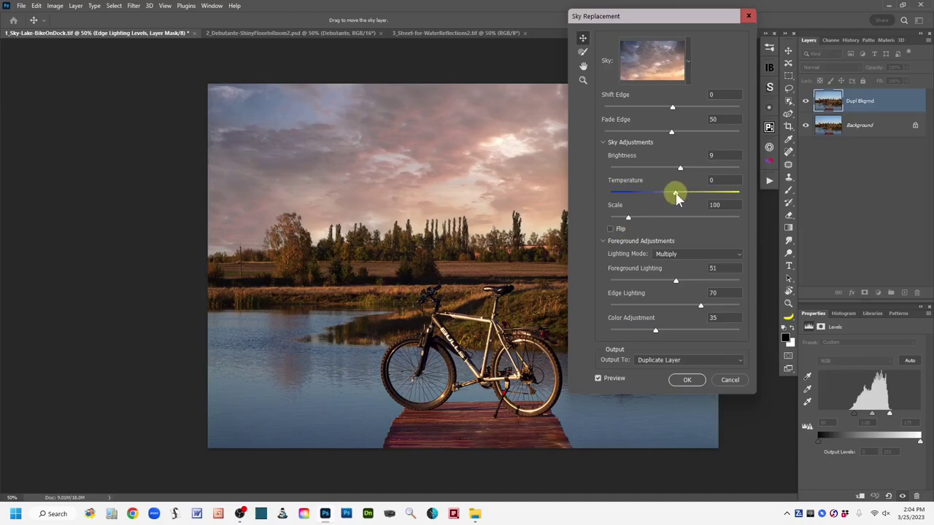
pyautogui.moveTo(677, 197); pyautogui.dragTo(693, 200)
pyautogui.click(739, 361)
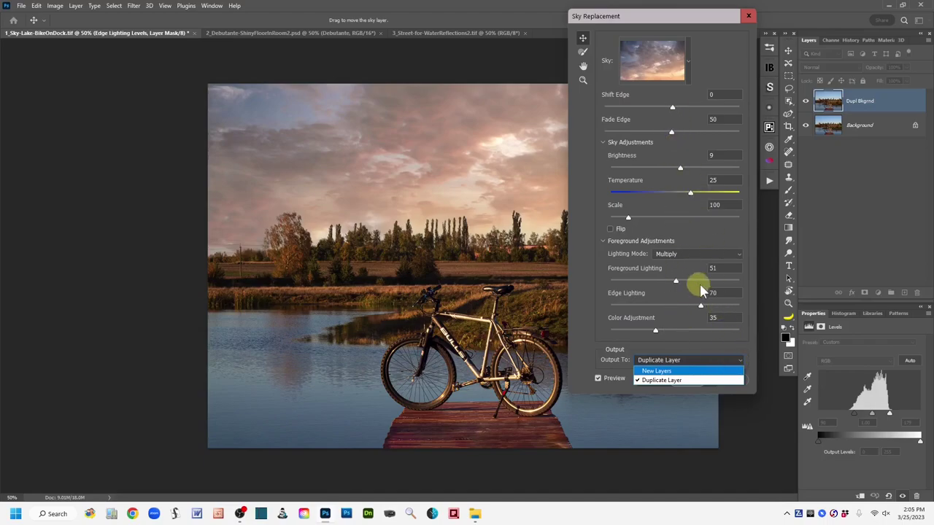
pyautogui.click(687, 380)
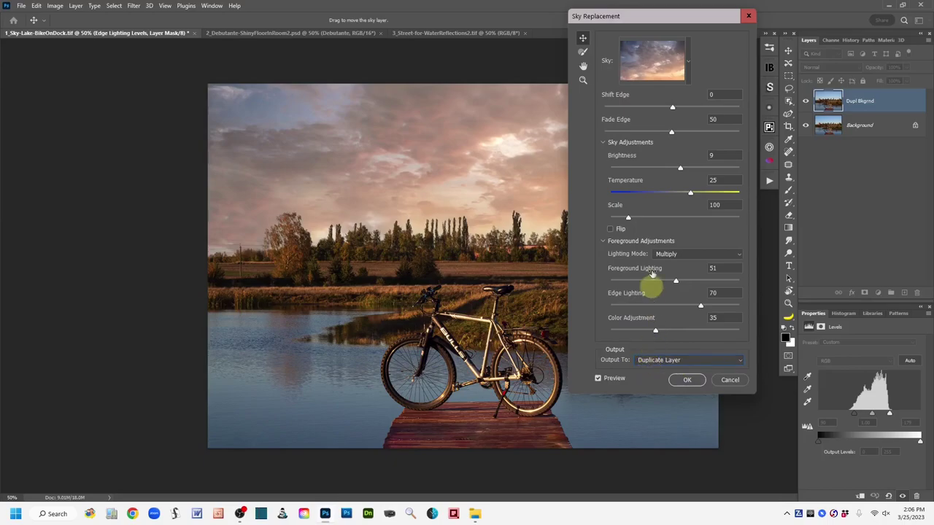
pyautogui.click(688, 379)
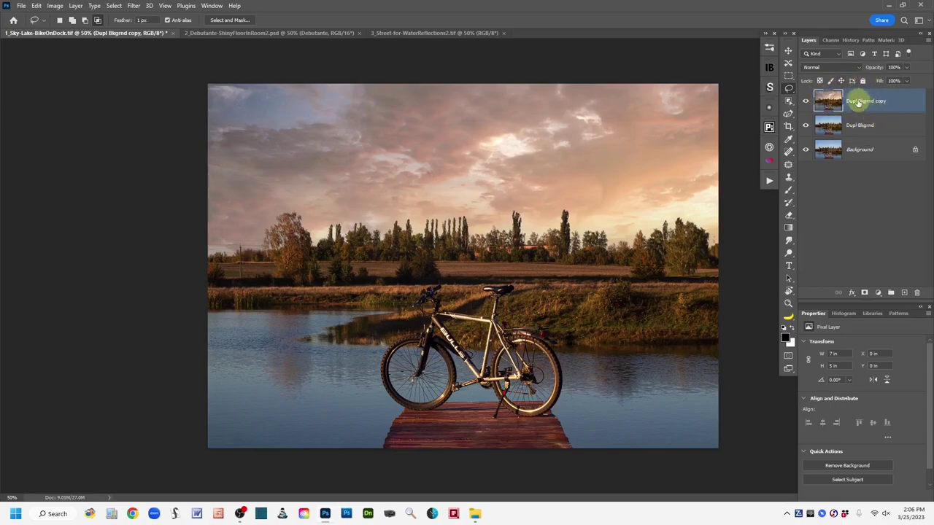
# Step: Rename the Dupl Bkgrnd copy layer "Sky Replaced"
pyautogui.doubleClick(862, 100)
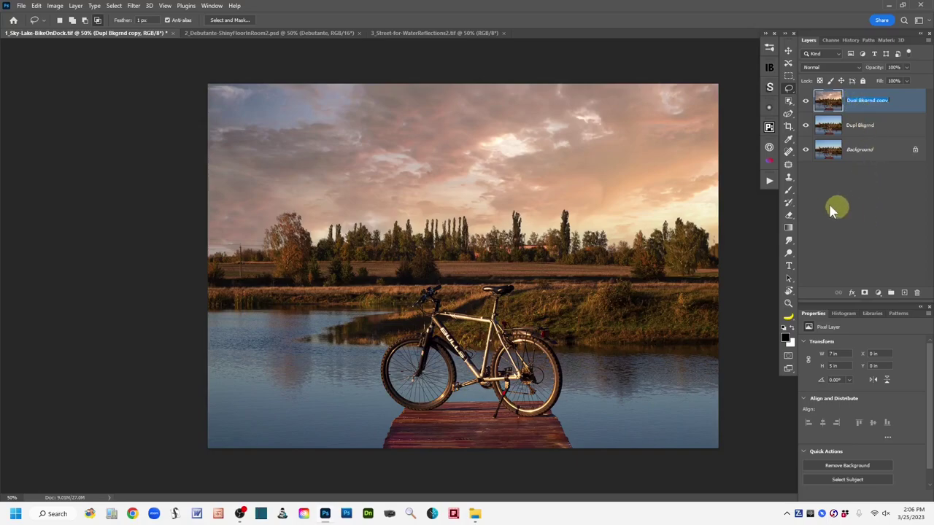
pyautogui.write('S')
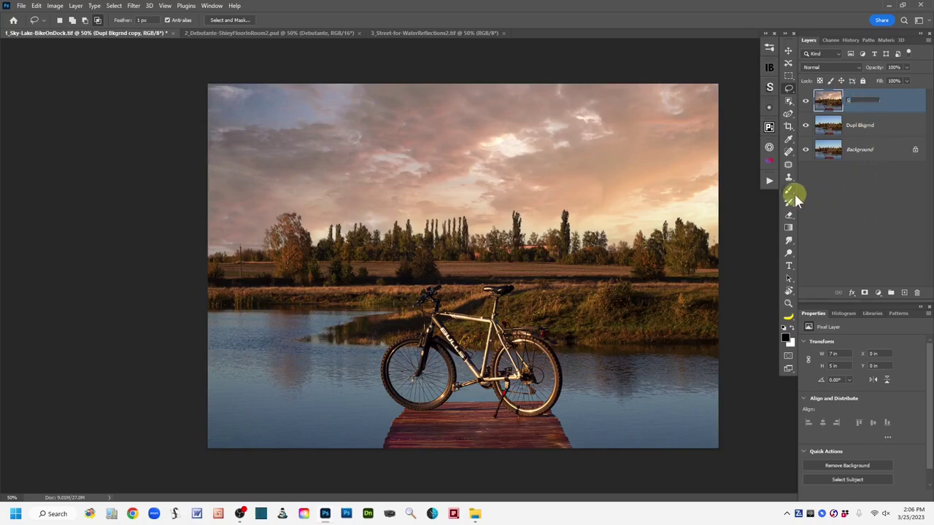
pyautogui.write('ky Replaced')
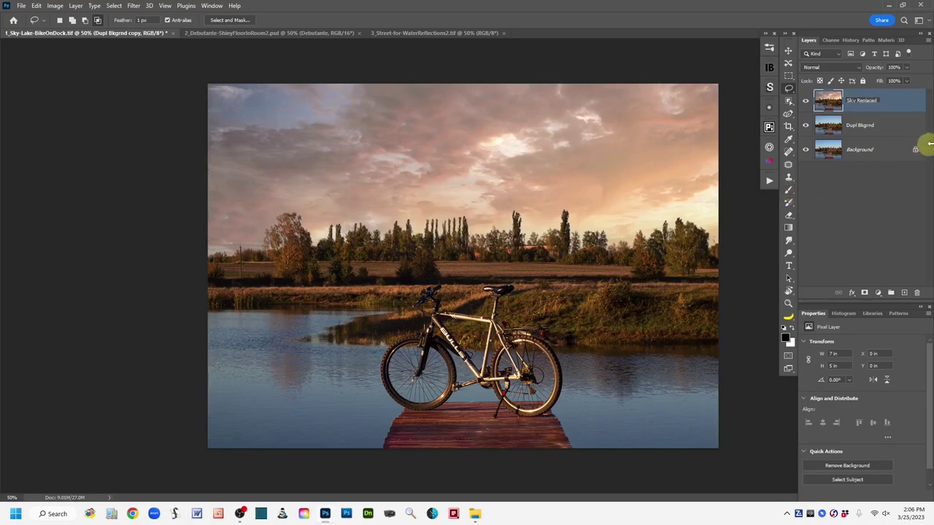
pyautogui.click(899, 107)
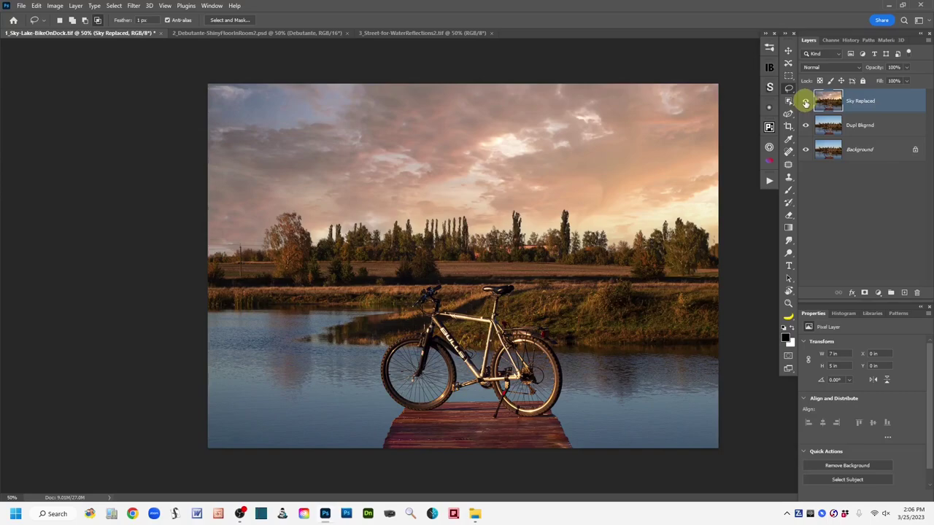
# Step: Hide the Sky Replaced layer and flip the Dupl Bkgrnd layer vertically
pyautogui.click(806, 102)
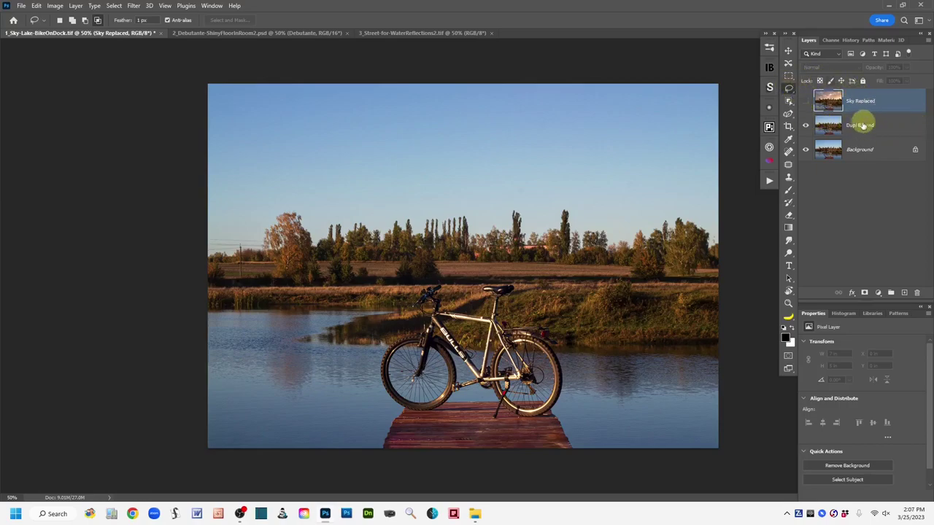
pyautogui.click(891, 125)
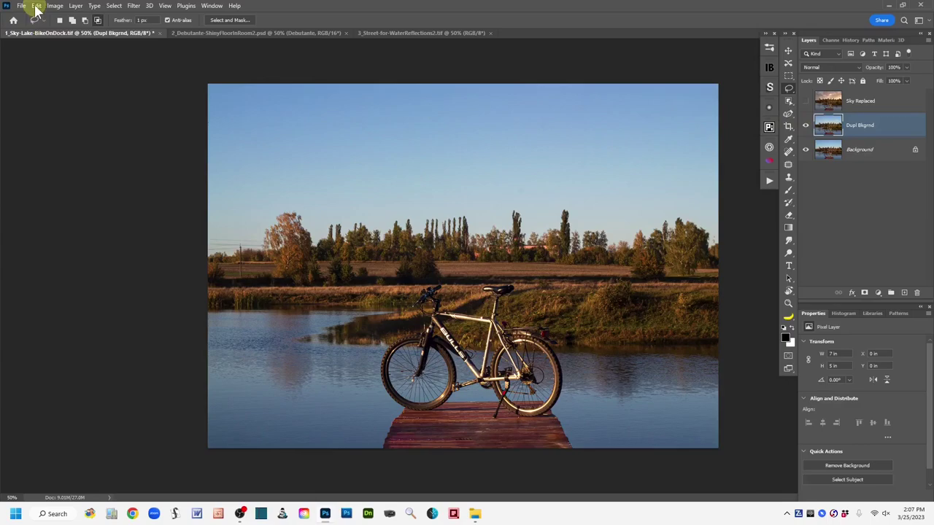
pyautogui.click(36, 6)
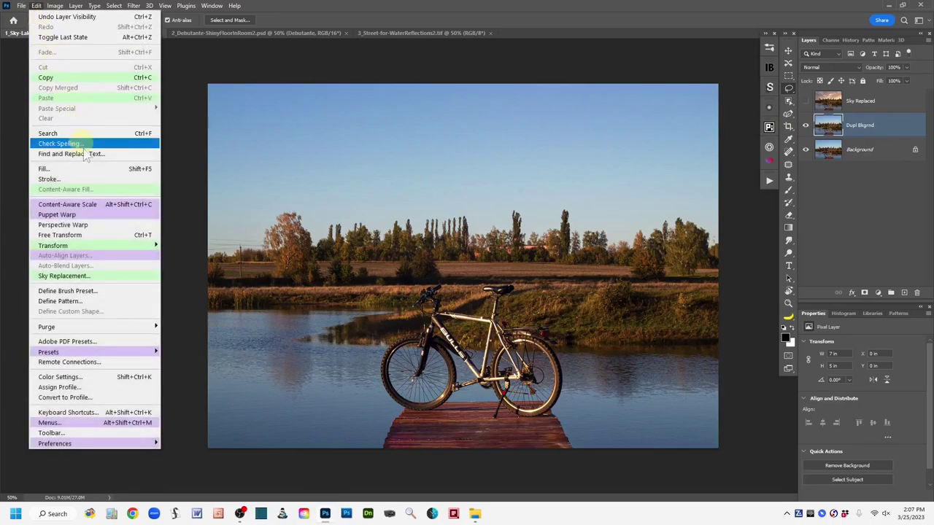
pyautogui.moveTo(119, 250)
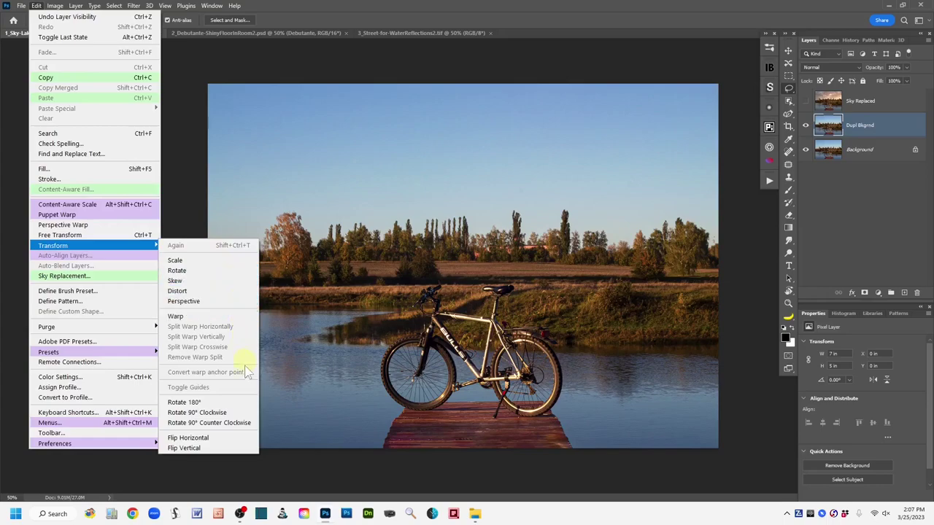
pyautogui.click(234, 453)
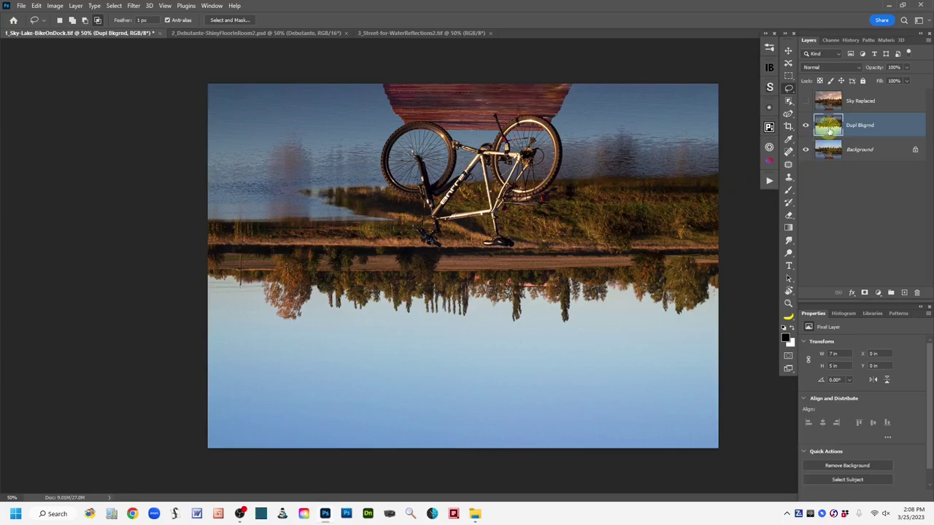
# Step: Apply Sky Replacement to the flipped Dupl Bkgrnd layer with Brightness 9 and Temperature 25, output to a duplicate layer
pyautogui.click(37, 6)
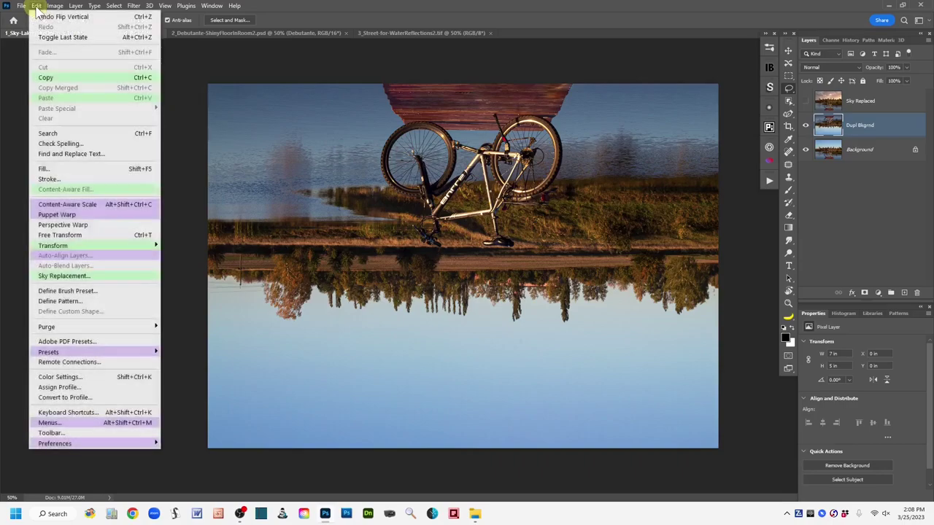
pyautogui.click(127, 278)
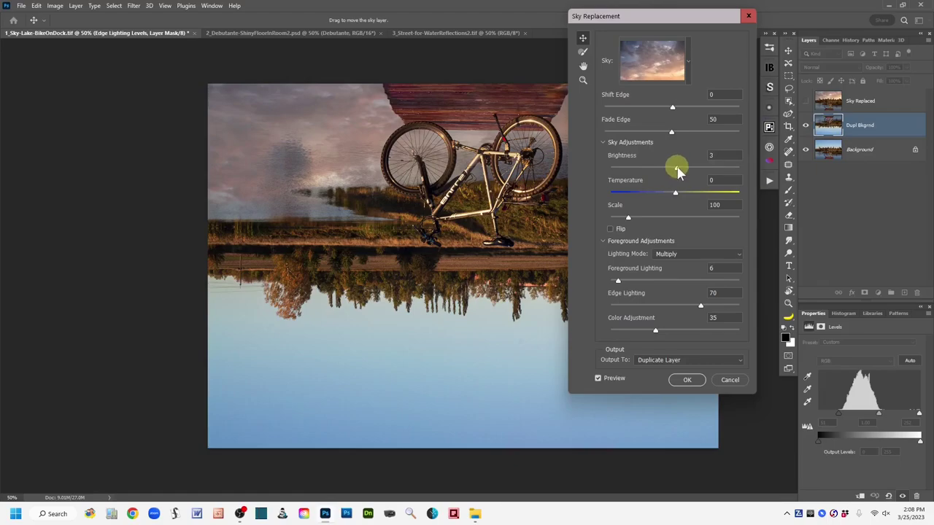
pyautogui.moveTo(676, 170); pyautogui.dragTo(678, 171)
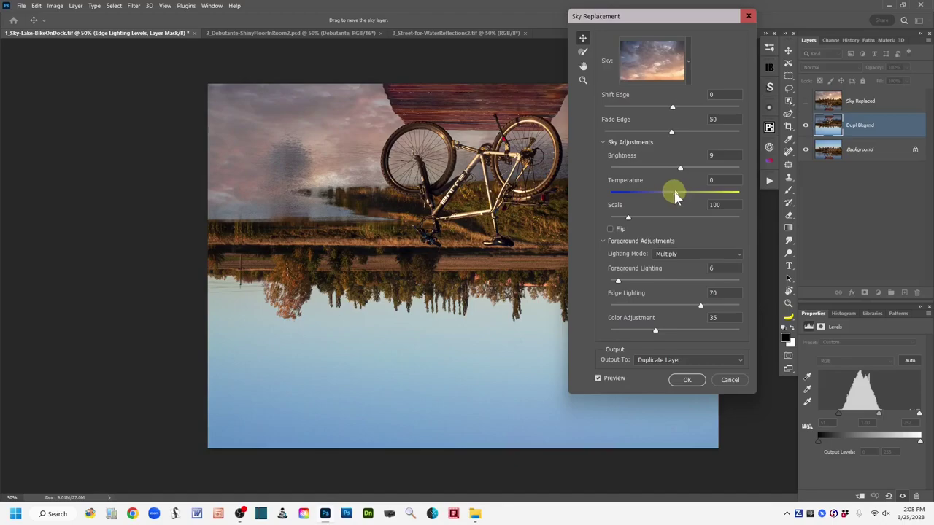
pyautogui.moveTo(676, 194); pyautogui.dragTo(694, 199)
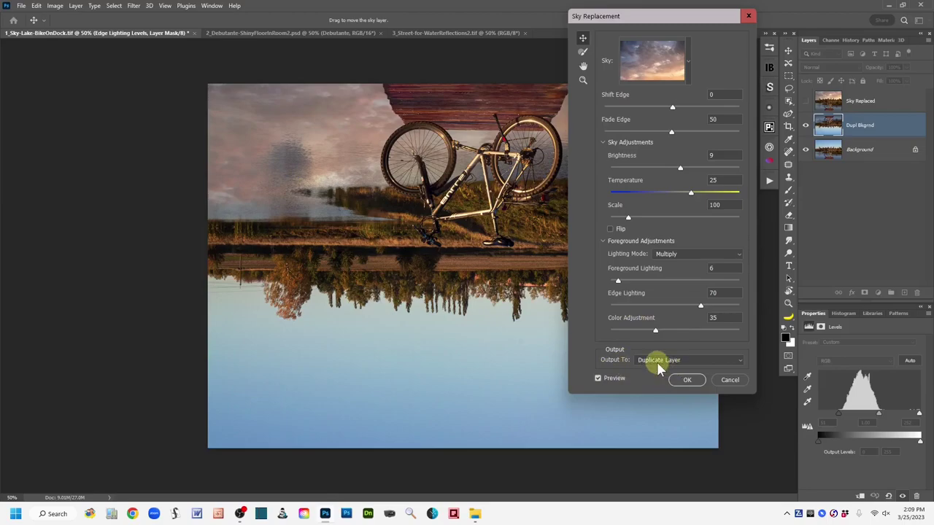
pyautogui.click(688, 381)
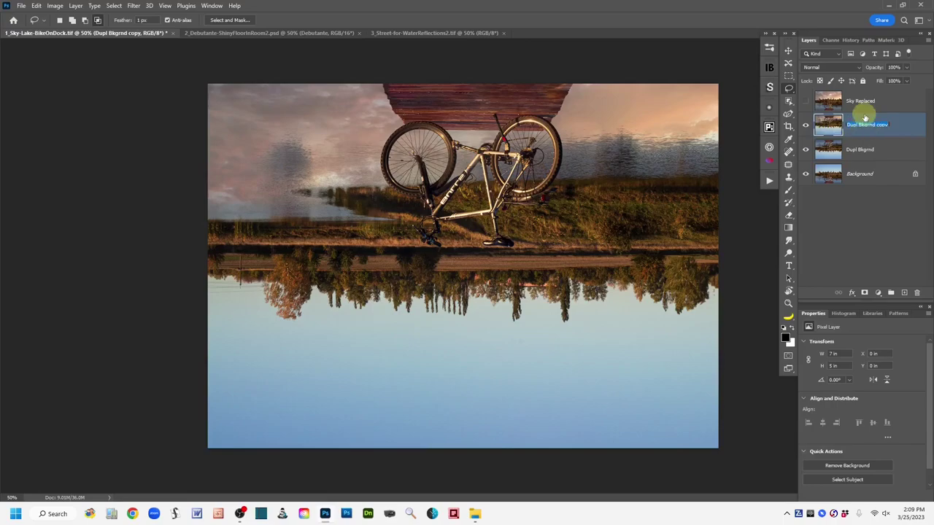
# Step: Rename the new upside-down sky layer "Sky Reflection in Water"
pyautogui.write('Water Reflection')
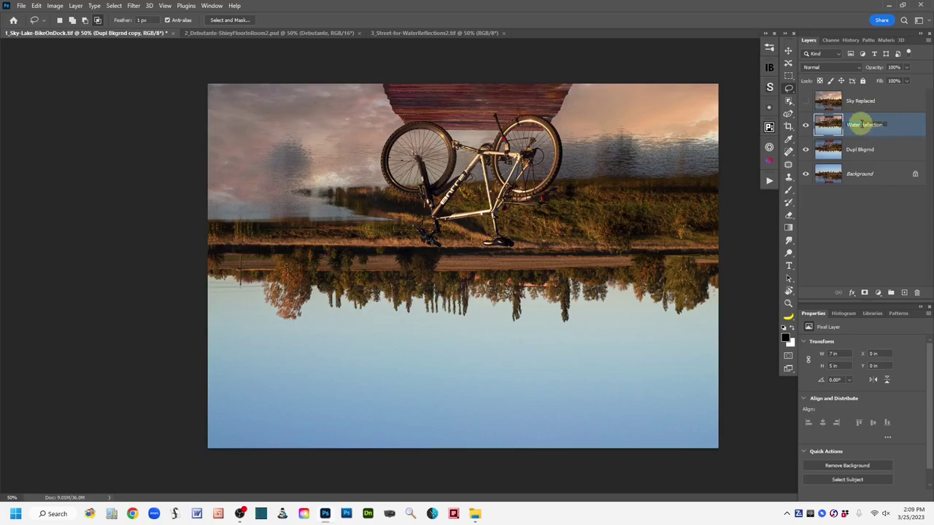
pyautogui.doubleClick(864, 125)
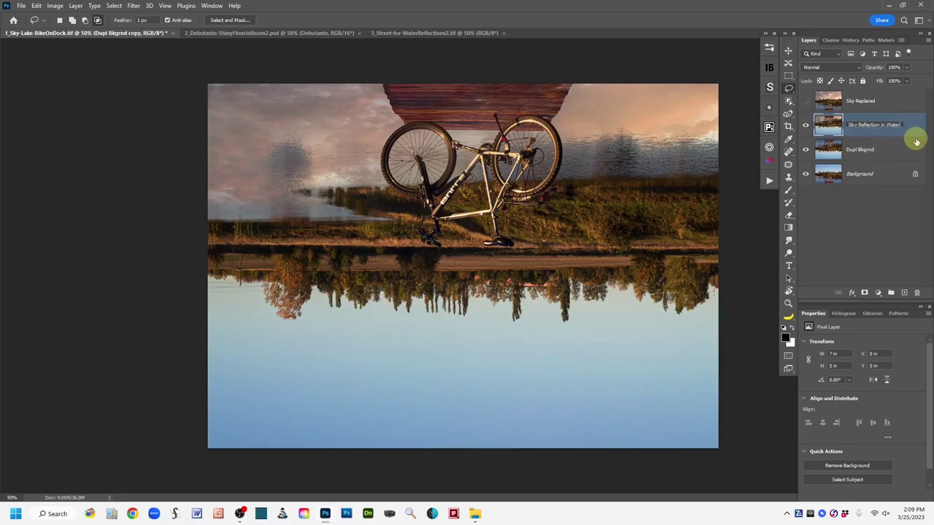
pyautogui.press('Return')
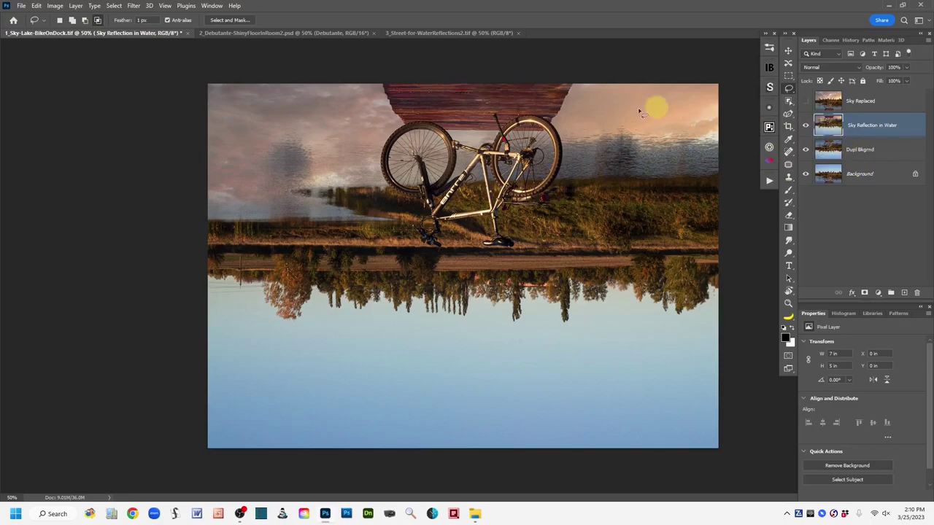
# Step: Flip the Sky Reflection in Water layer vertically so it is upright again
pyautogui.click(35, 7)
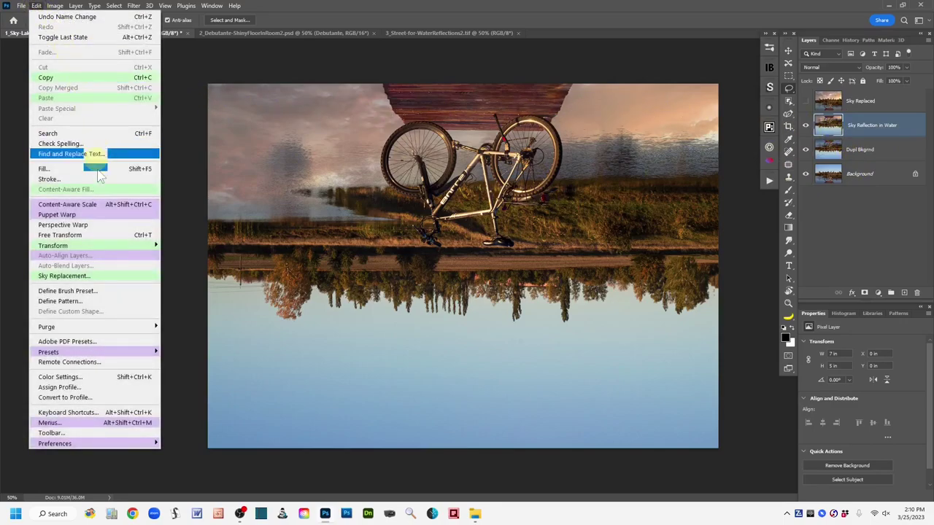
pyautogui.moveTo(111, 250)
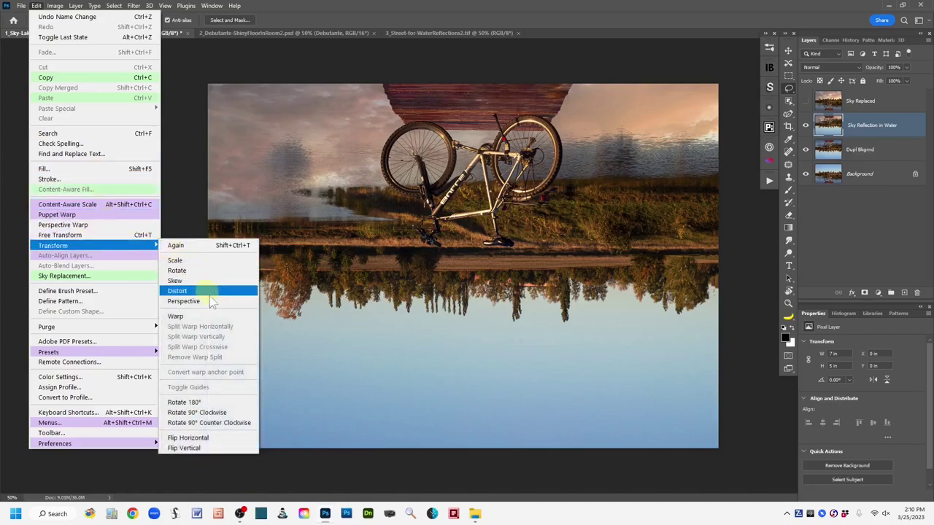
pyautogui.click(223, 448)
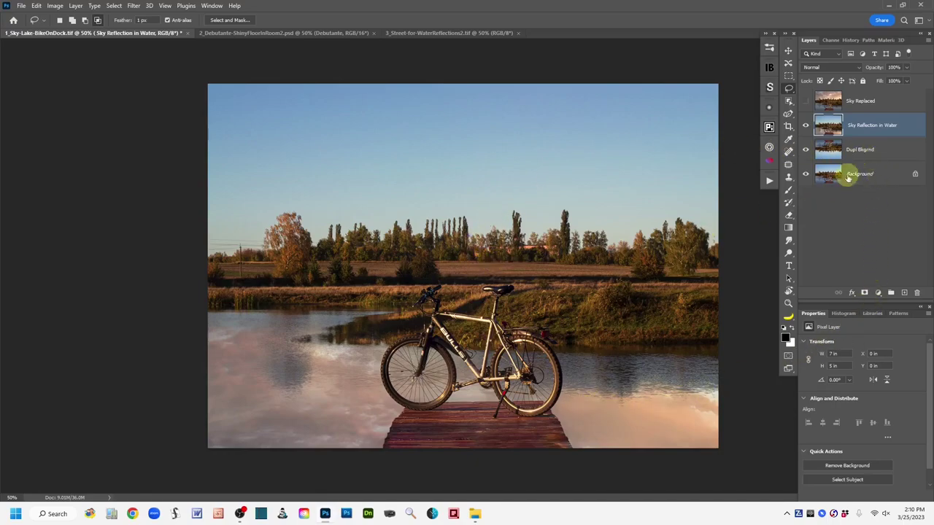
# Step: Flip the Dupl Bkgrnd layer vertically so it is upright again
pyautogui.click(895, 153)
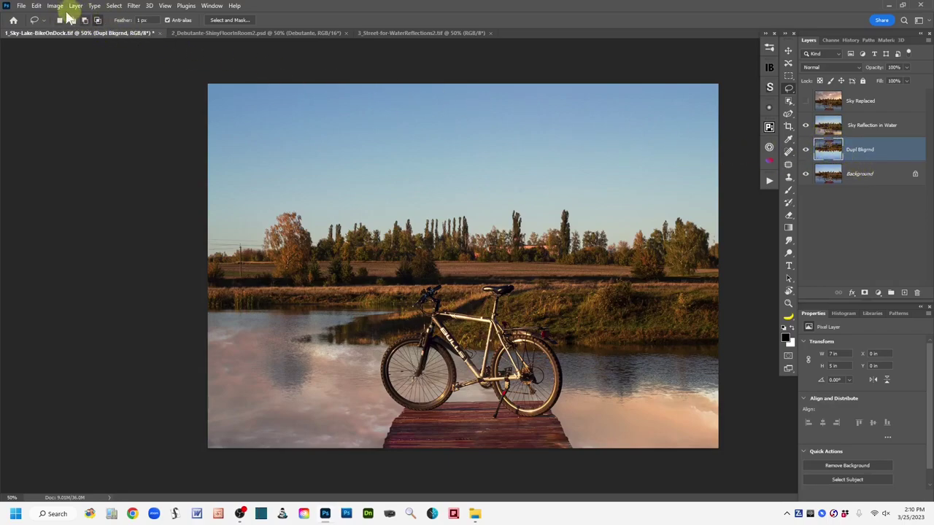
pyautogui.click(37, 5)
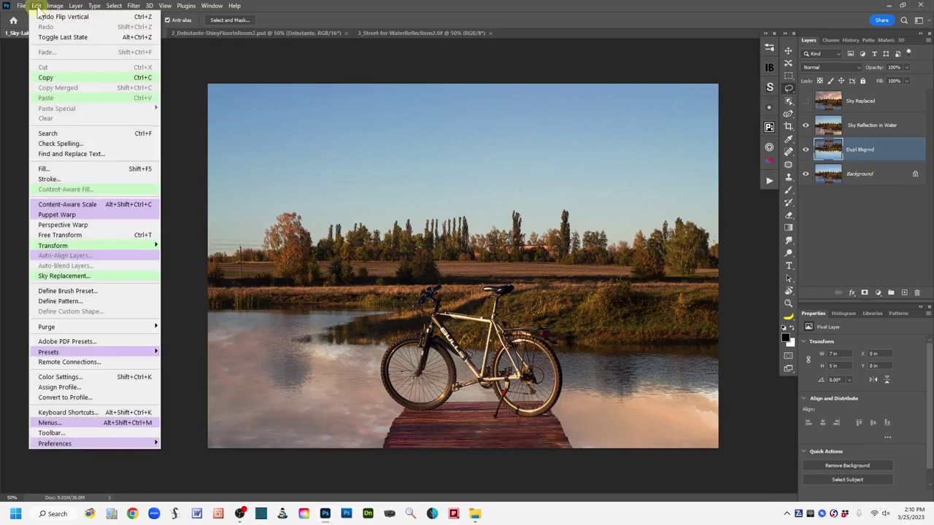
pyautogui.moveTo(104, 249)
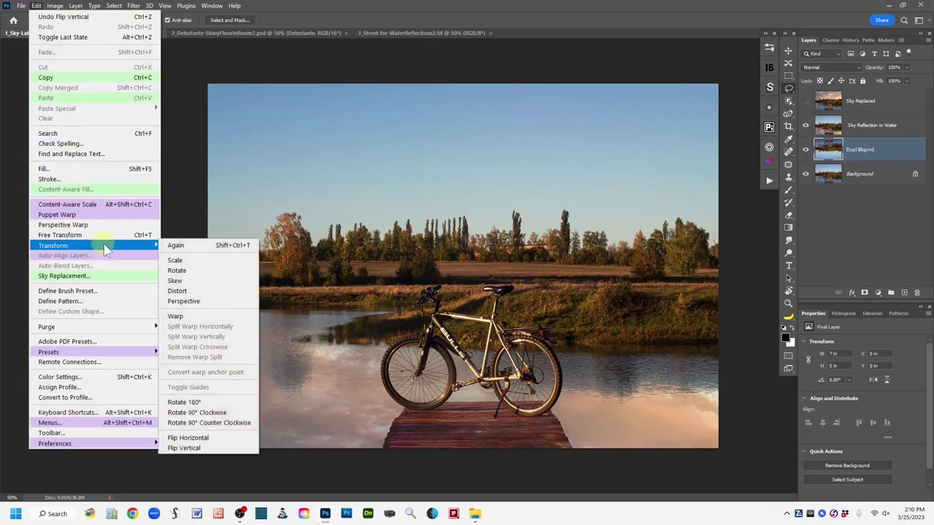
pyautogui.click(198, 448)
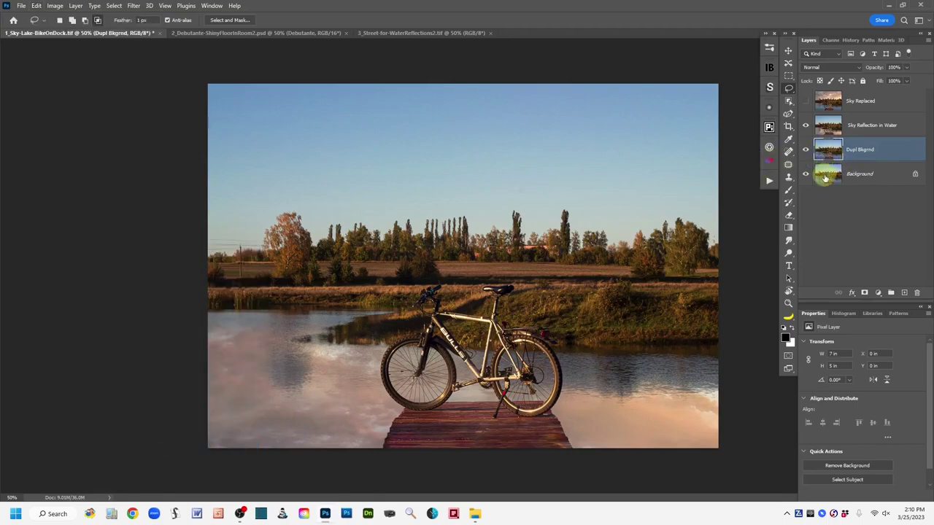
# Step: Reduce the opacity of the Sky Reflection in Water layer to 80%
pyautogui.click(834, 127)
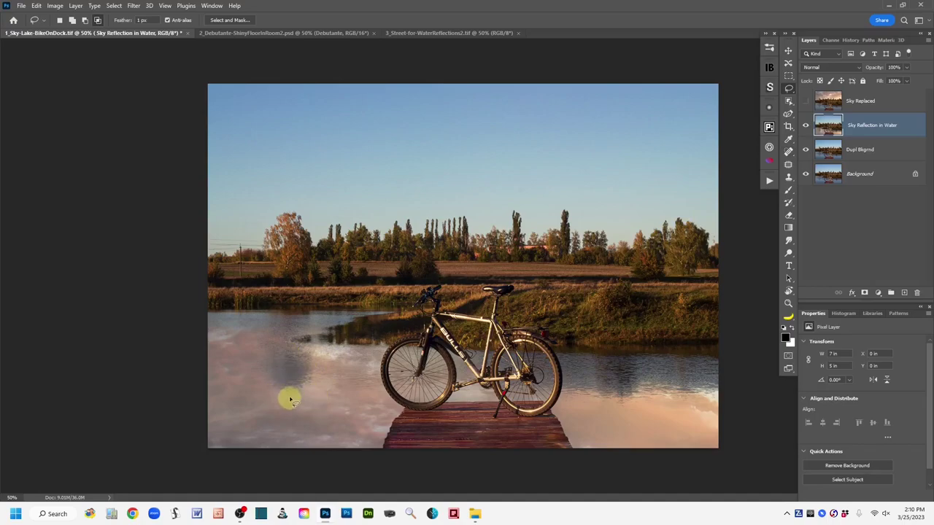
pyautogui.click(420, 351)
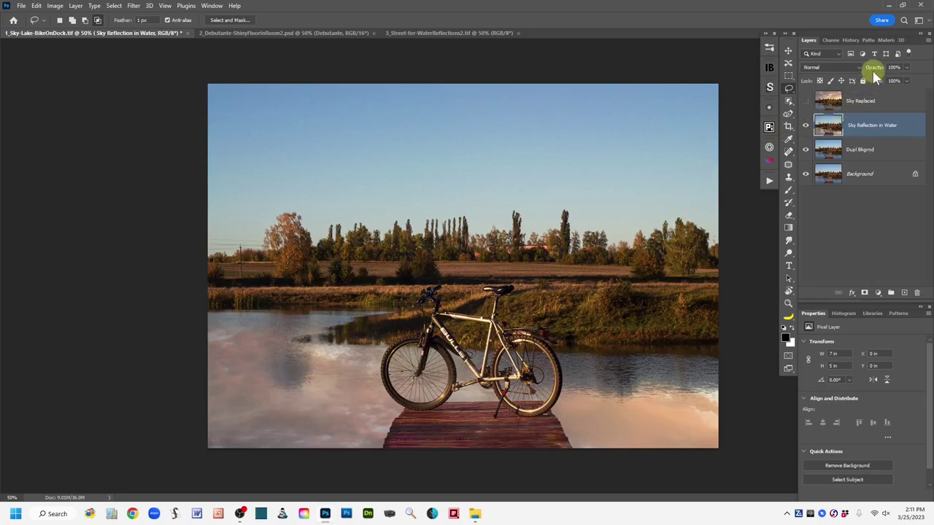
pyautogui.click(875, 70)
pyautogui.moveTo(874, 68); pyautogui.dragTo(870, 69)
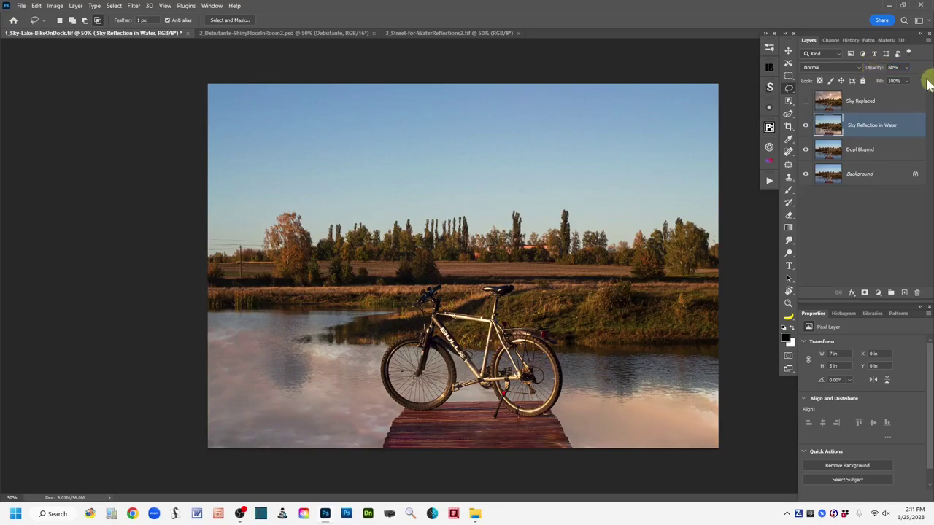
pyautogui.click(908, 67)
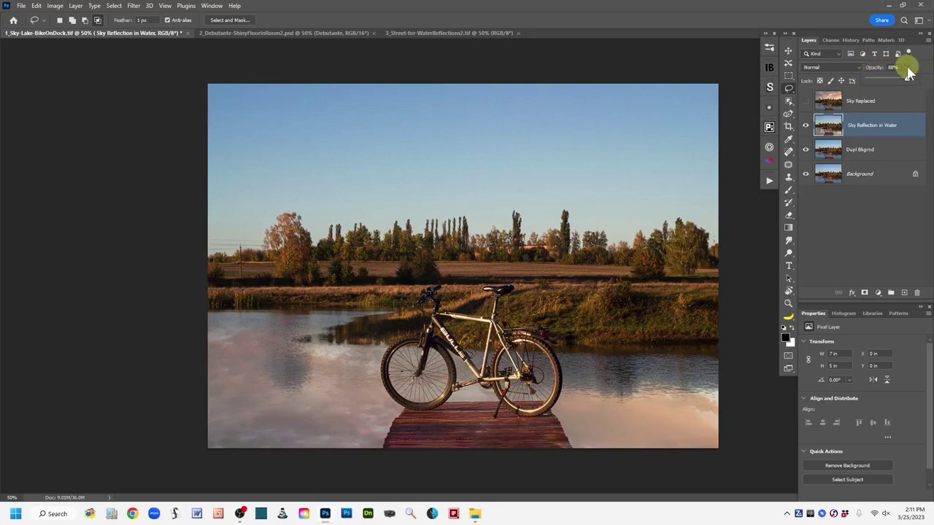
pyautogui.click(875, 69)
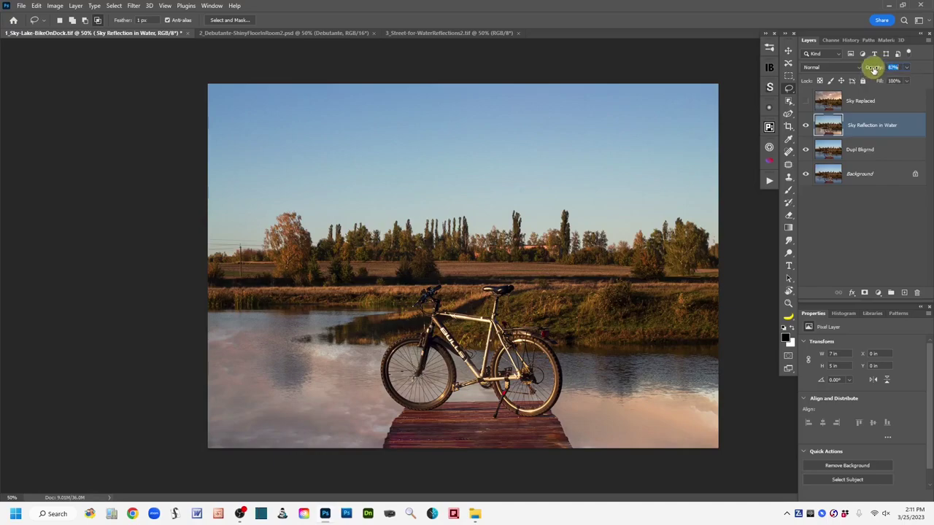
pyautogui.moveTo(874, 69); pyautogui.dragTo(872, 69)
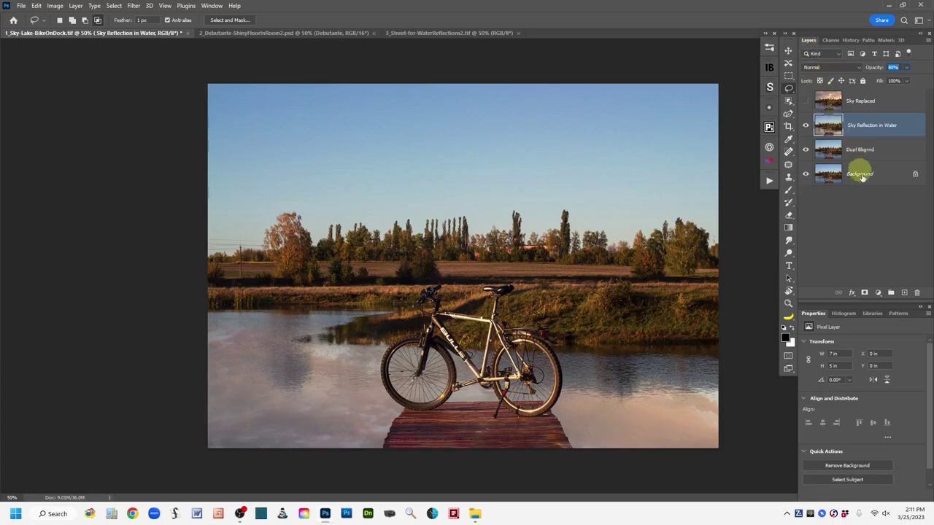
# Step: Add a Hue/Saturation adjustment layer directly above the Sky Reflection in Water layer
pyautogui.click(878, 294)
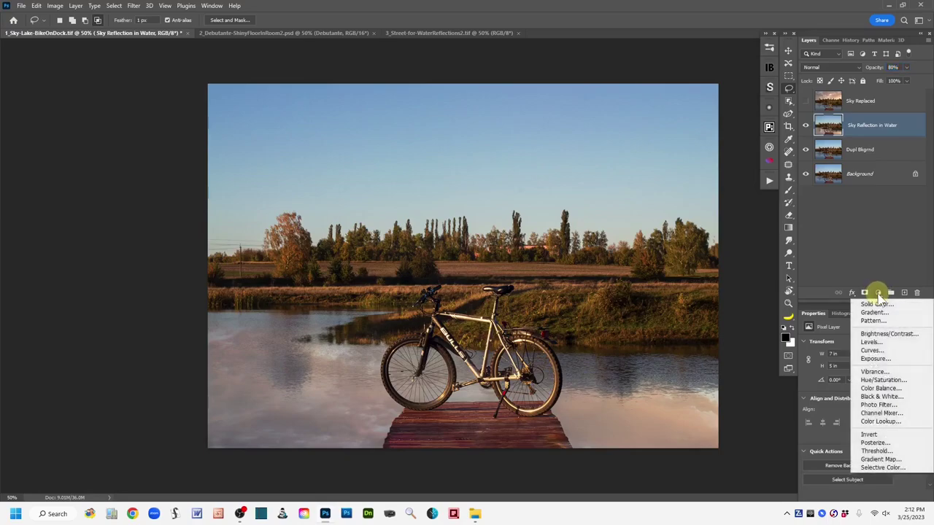
pyautogui.click(919, 387)
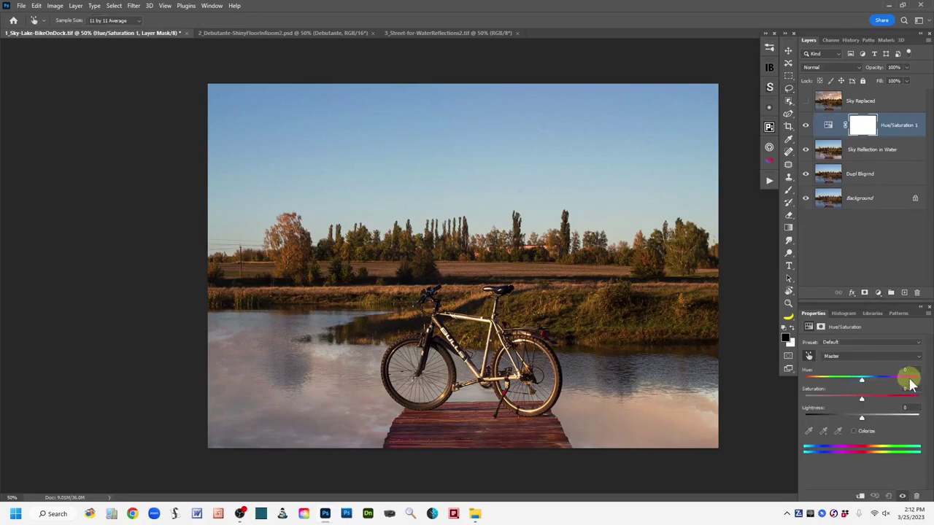
pyautogui.click(827, 128)
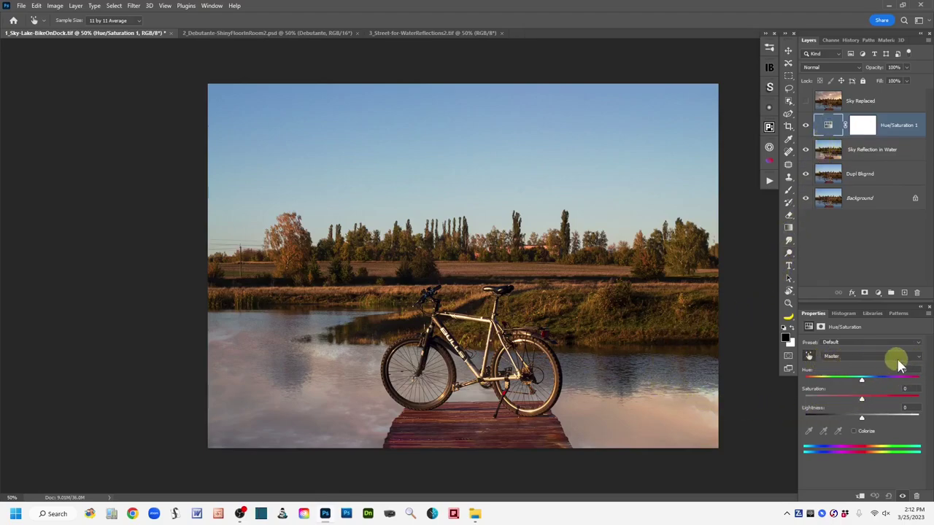
# Step: Set the adjustment's Yellows to Saturation +19 and Lightness -5, and rename the adjustment layer "More Color"
pyautogui.click(921, 359)
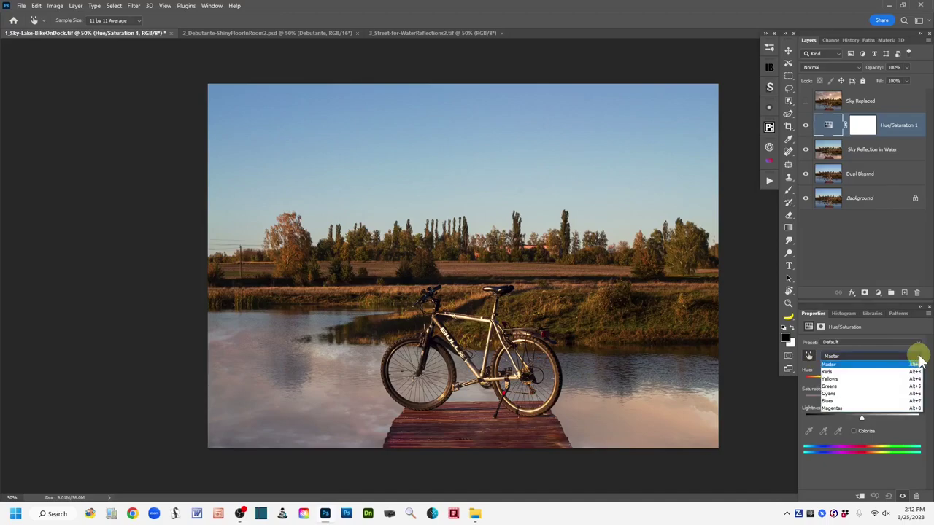
pyautogui.click(850, 377)
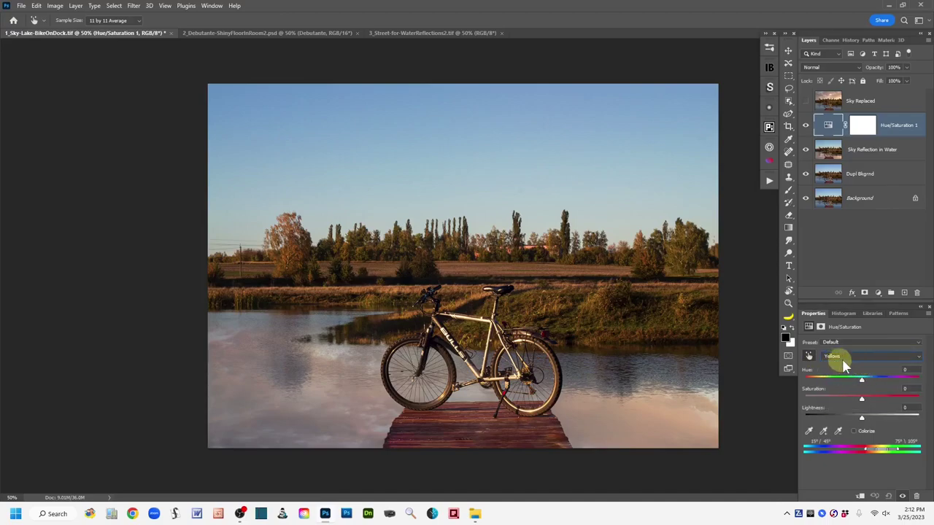
pyautogui.click(921, 361)
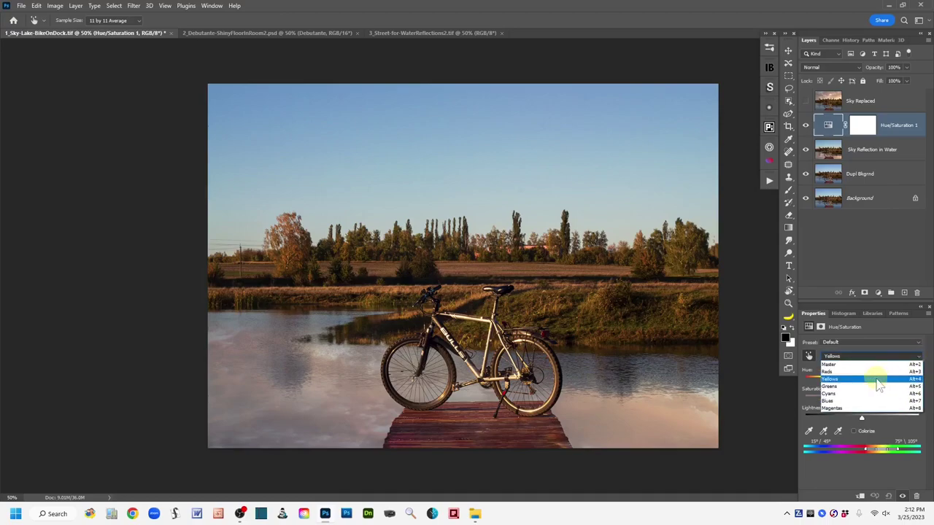
pyautogui.click(832, 379)
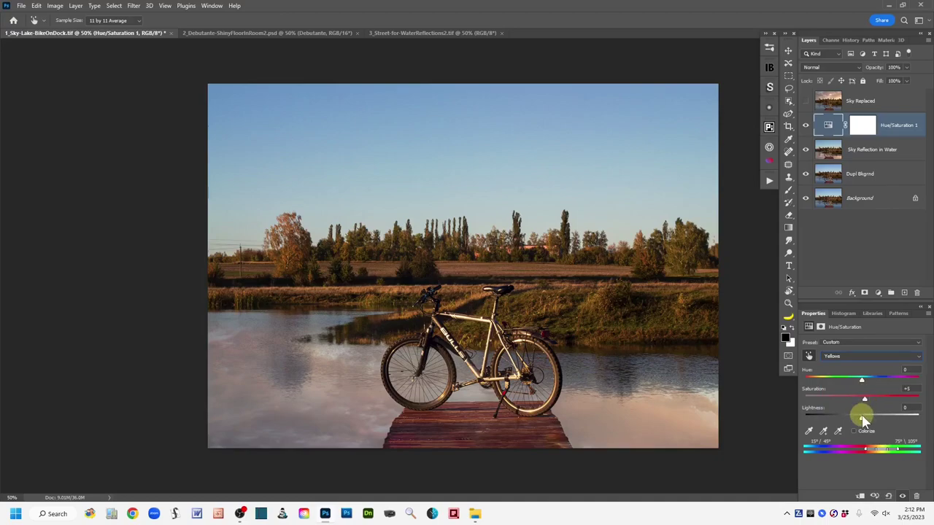
pyautogui.moveTo(860, 417); pyautogui.dragTo(872, 403)
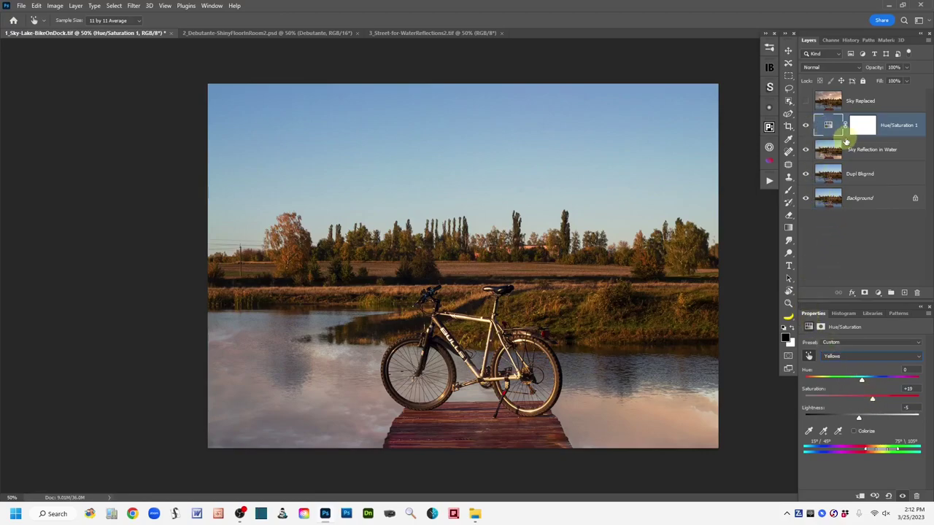
pyautogui.doubleClick(890, 124)
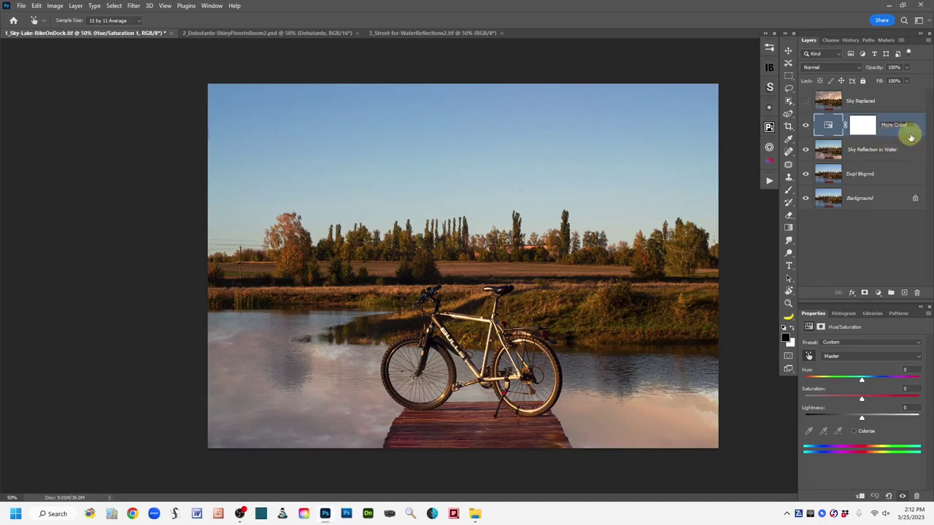
pyautogui.press('Return')
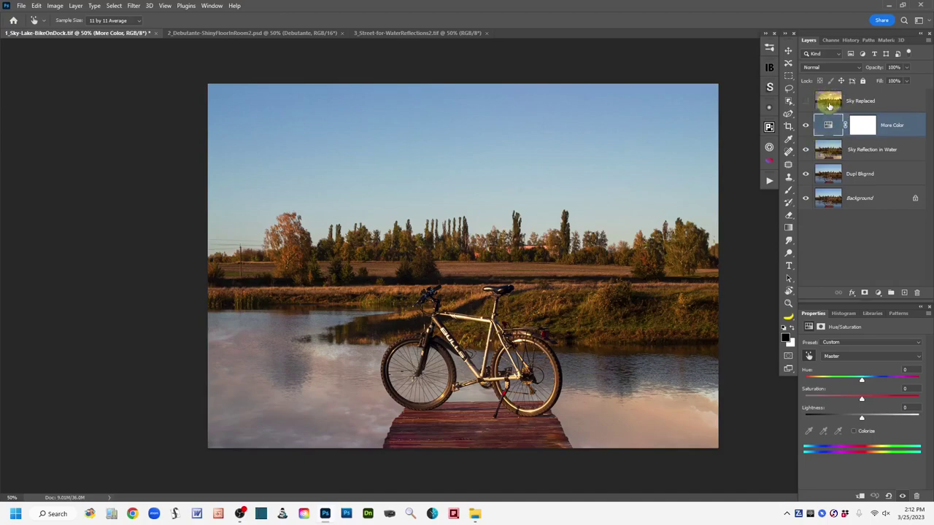
# Step: Make the Sky Replaced layer active and visible again
pyautogui.click(900, 96)
pyautogui.press('l')
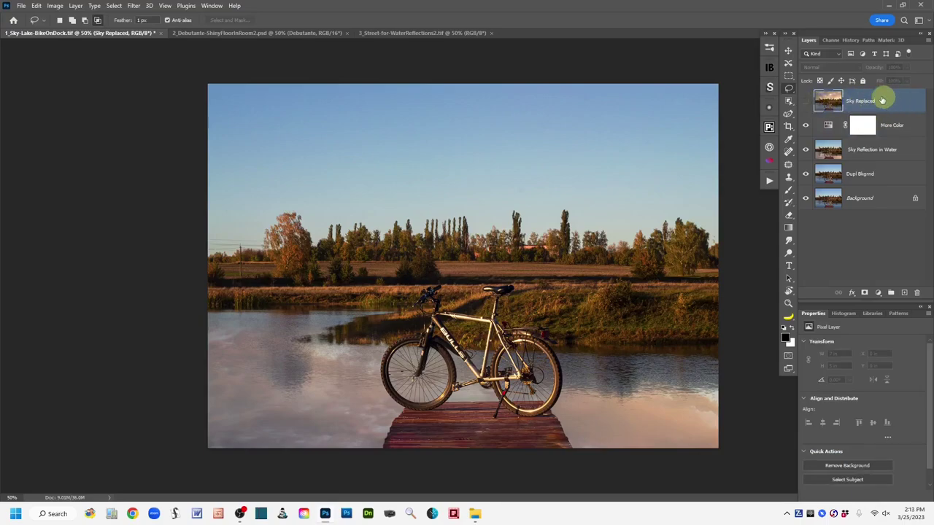
pyautogui.click(806, 101)
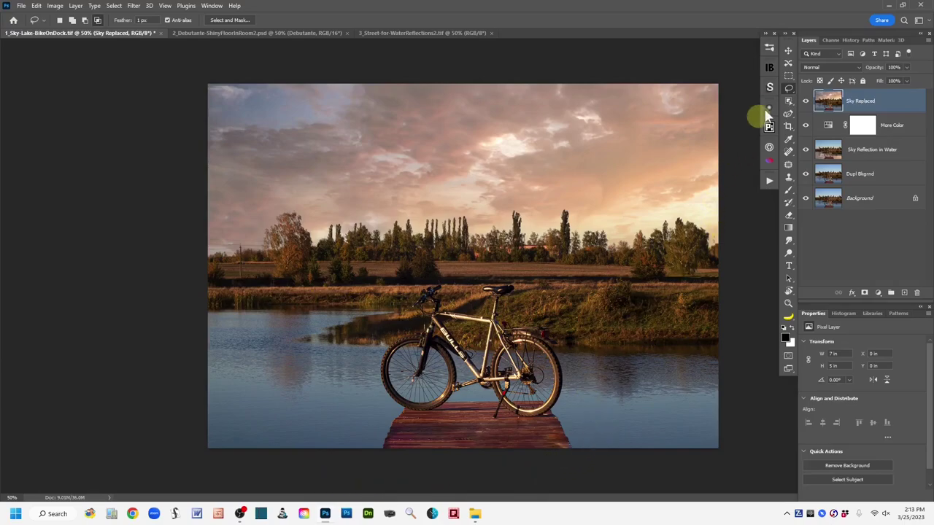
# Step: Marquee-select the full-width area below the far shoreline, about 7 by 2 in, and turn it into a layer mask on Sky Replaced
pyautogui.click(788, 75)
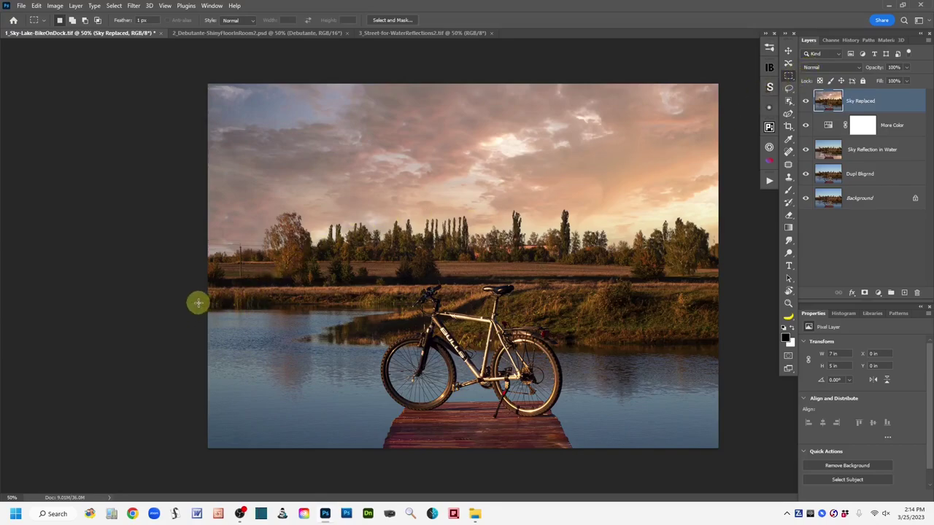
pyautogui.moveTo(192, 303); pyautogui.dragTo(231, 303)
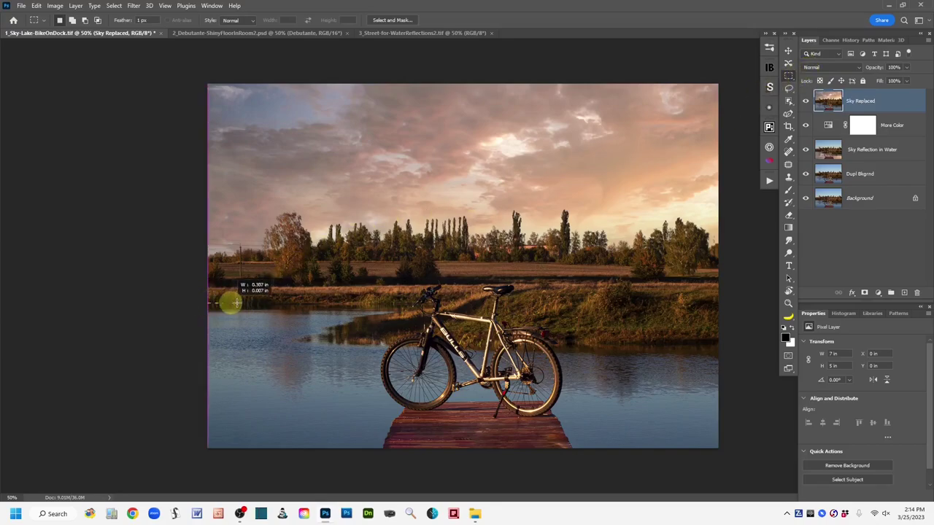
pyautogui.moveTo(515, 325); pyautogui.dragTo(748, 484)
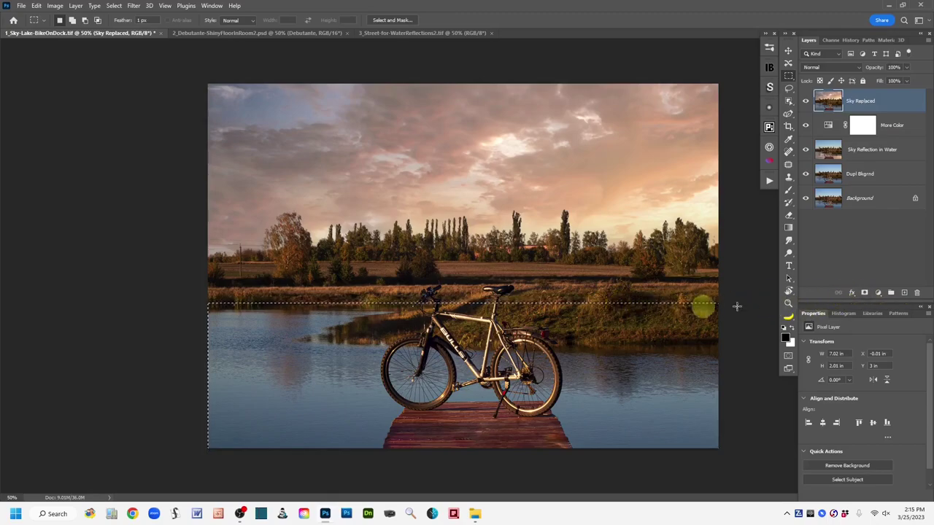
pyautogui.click(865, 294)
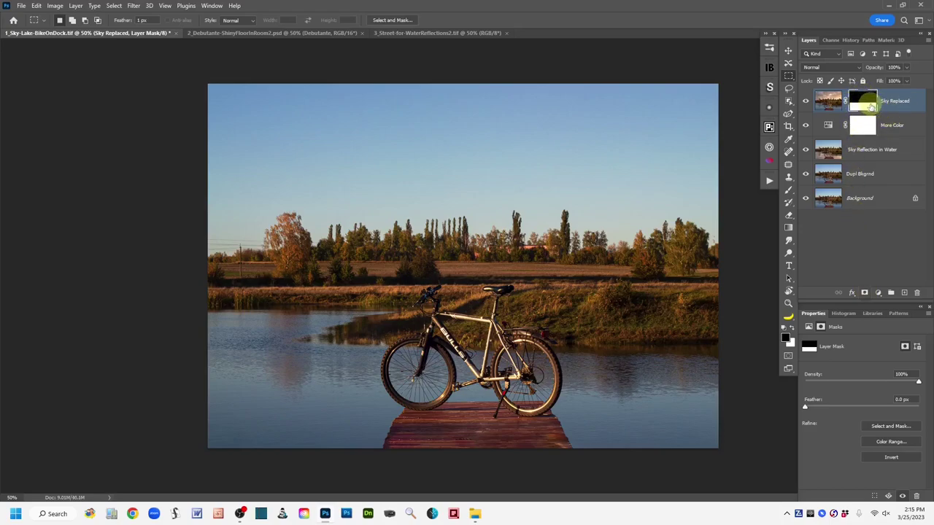
# Step: Check the Sky Replaced layer mask on its own in the image area, then invert the mask
pyautogui.keyDown('alt'); pyautogui.click(867, 105); pyautogui.keyUp('alt')
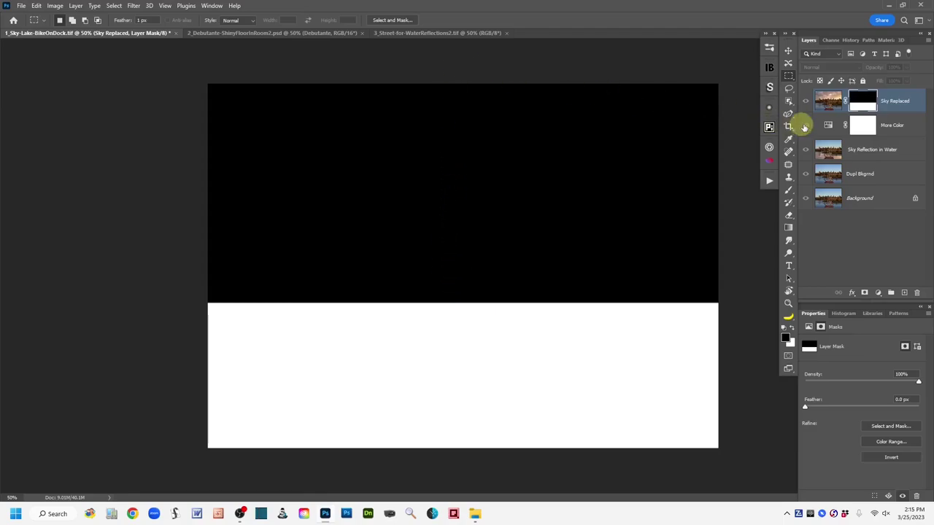
pyautogui.keyDown('alt'); pyautogui.click(865, 105); pyautogui.keyUp('alt')
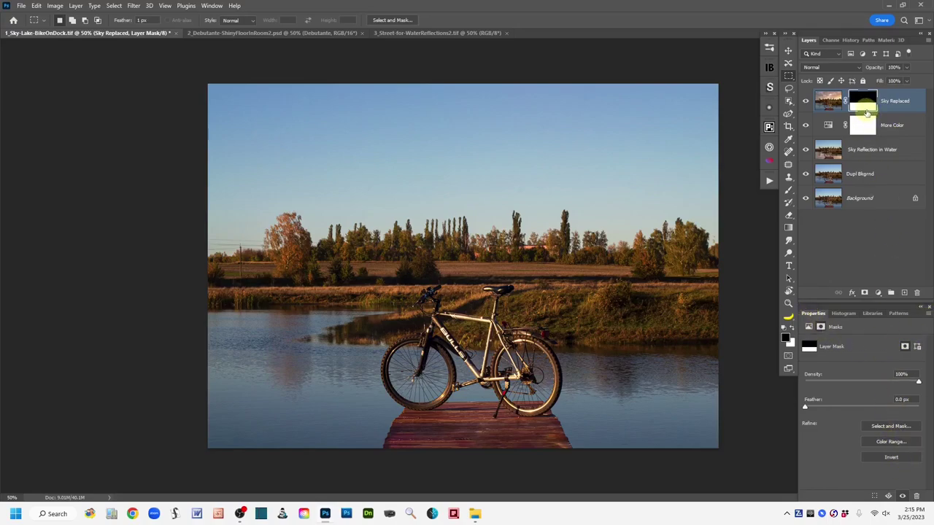
pyautogui.click(892, 458)
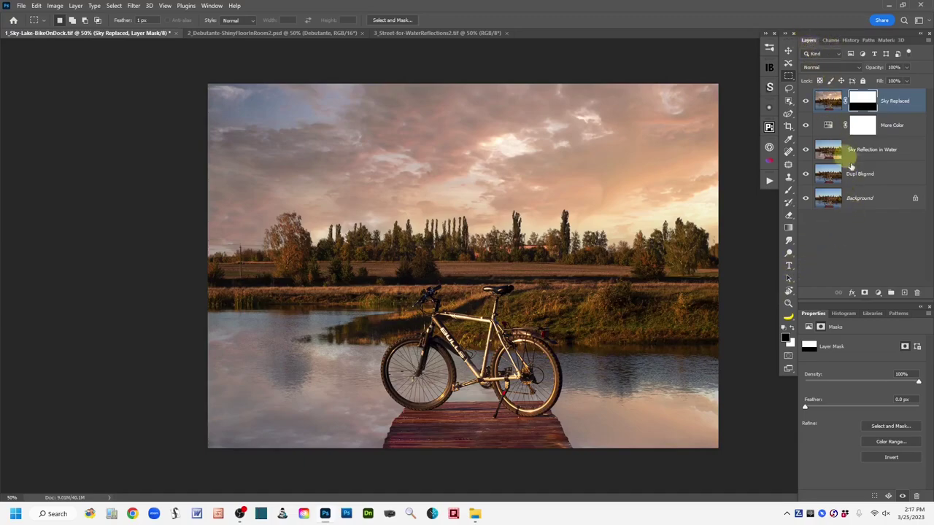
# Step: Add an Exposure adjustment layer above the Sky Replaced layer
pyautogui.click(878, 293)
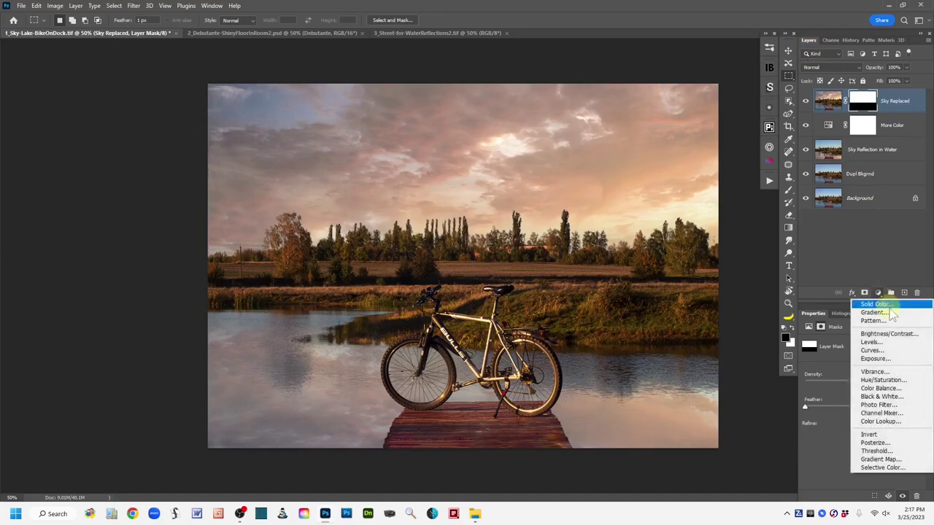
pyautogui.click(908, 363)
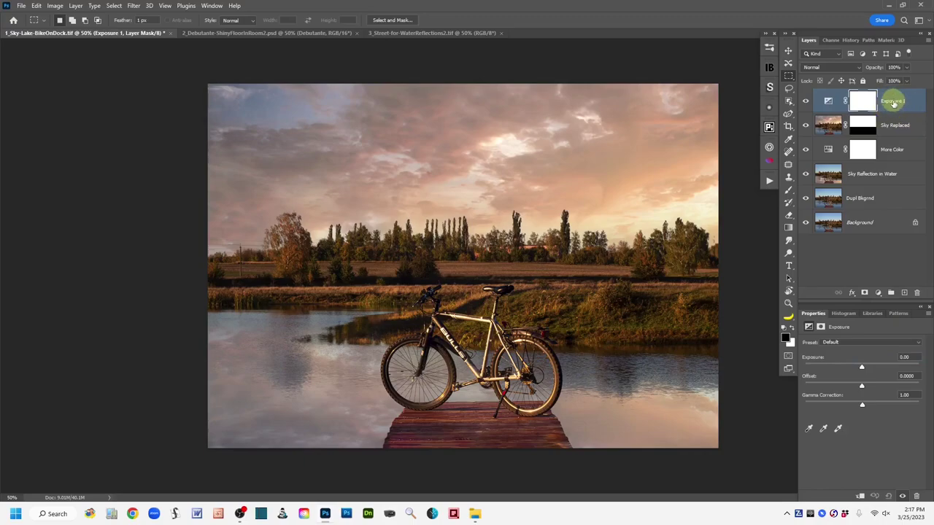
pyautogui.click(832, 102)
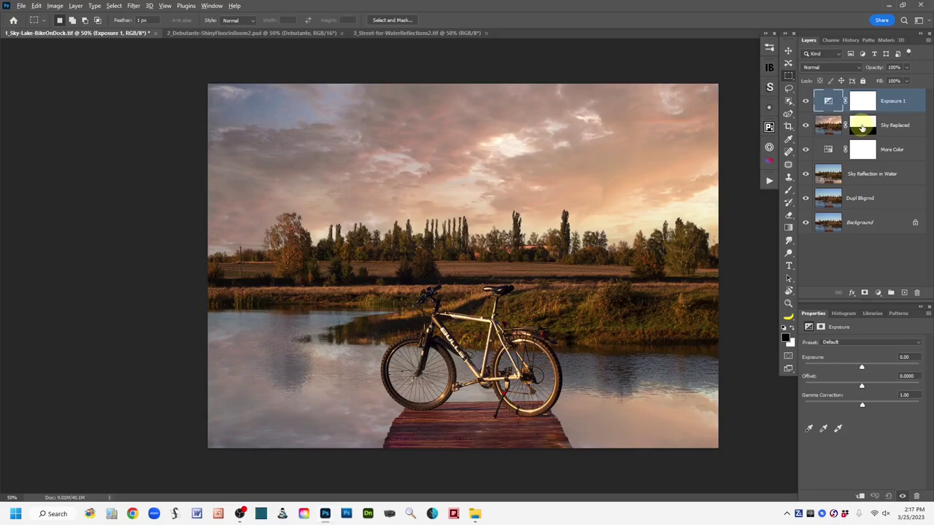
# Step: Replace the Exposure layer's mask with a copy of the Sky Replaced mask and make that mask active
pyautogui.moveTo(862, 127); pyautogui.dragTo(863, 104)
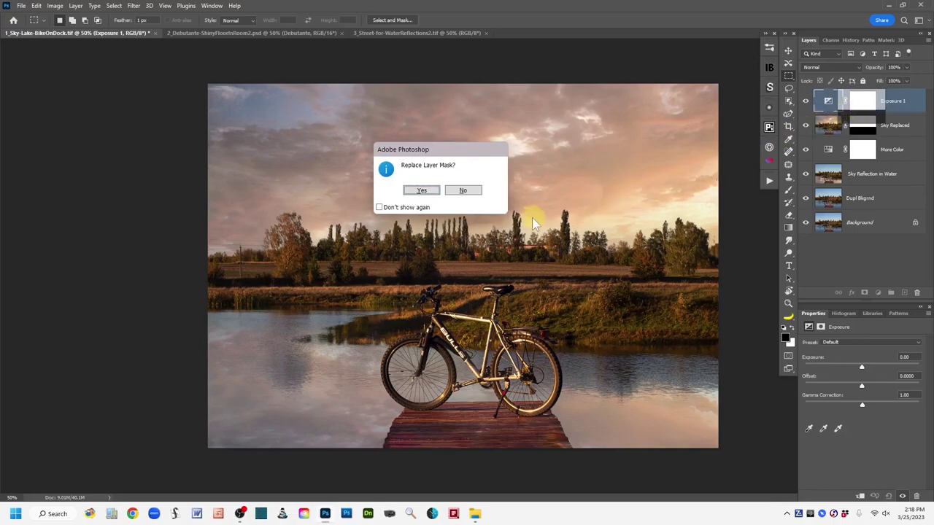
pyautogui.click(422, 191)
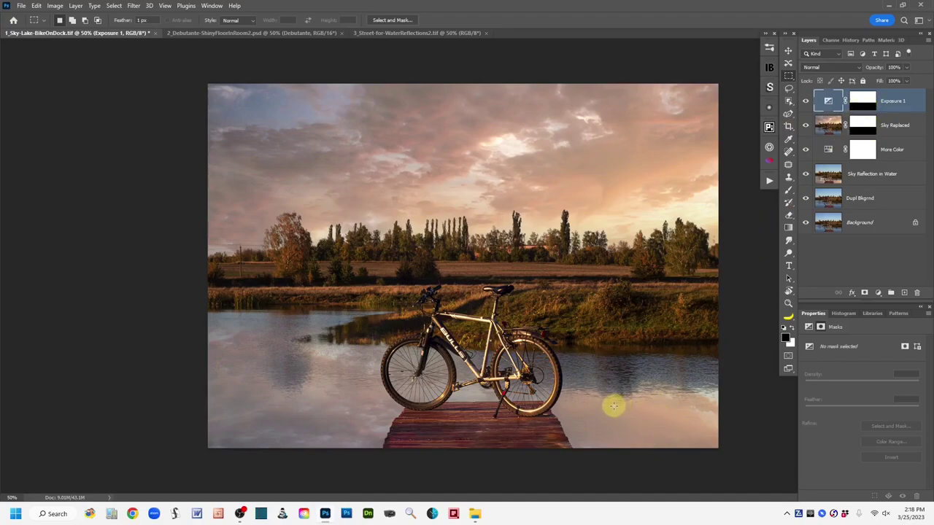
pyautogui.click(865, 101)
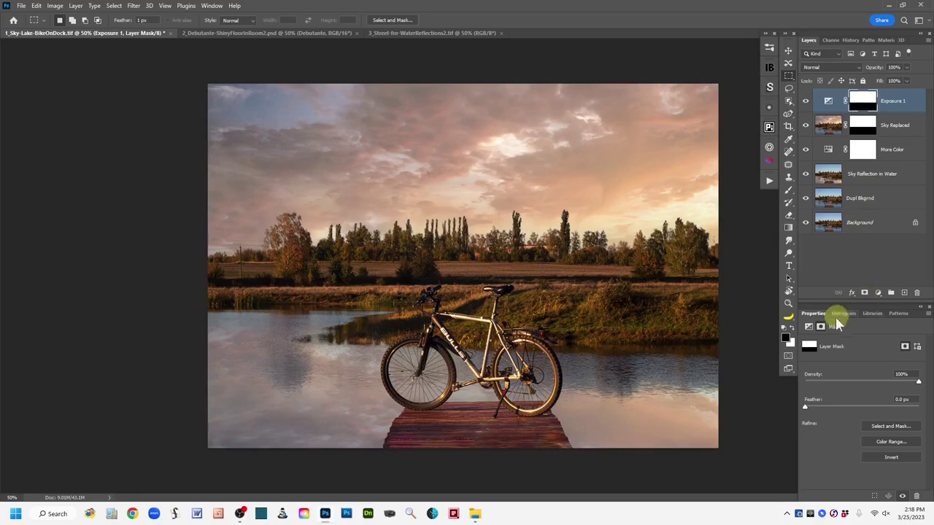
# Step: Invert the Exposure 1 layer's mask and set the layer's exposure to -0.57
pyautogui.click(904, 458)
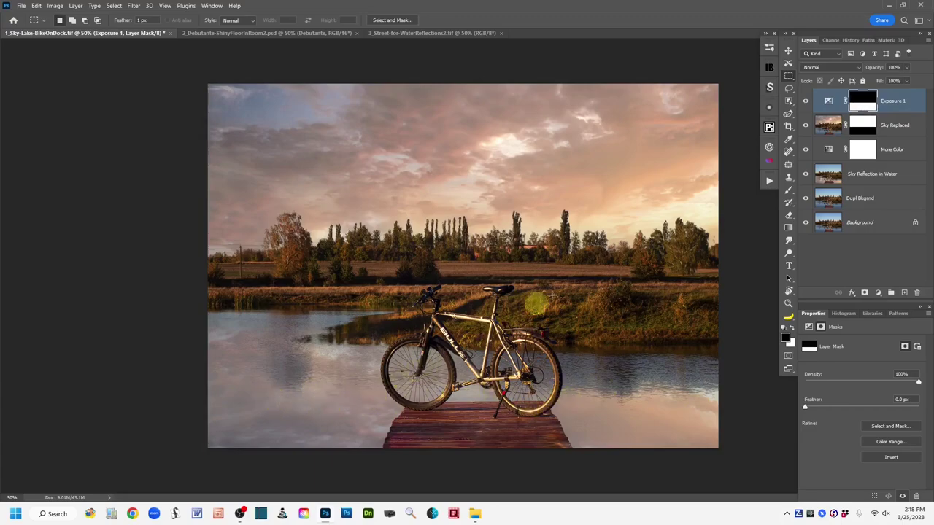
pyautogui.click(829, 101)
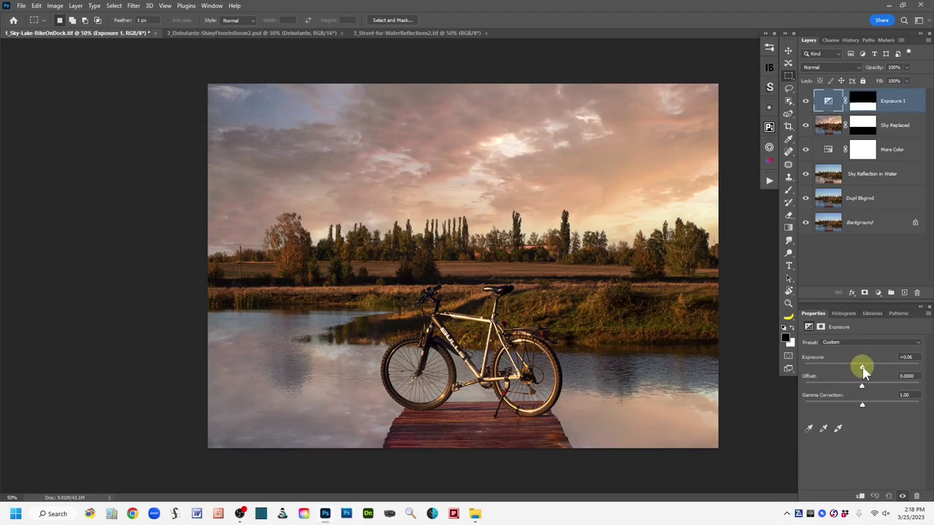
pyautogui.moveTo(863, 371); pyautogui.dragTo(862, 372)
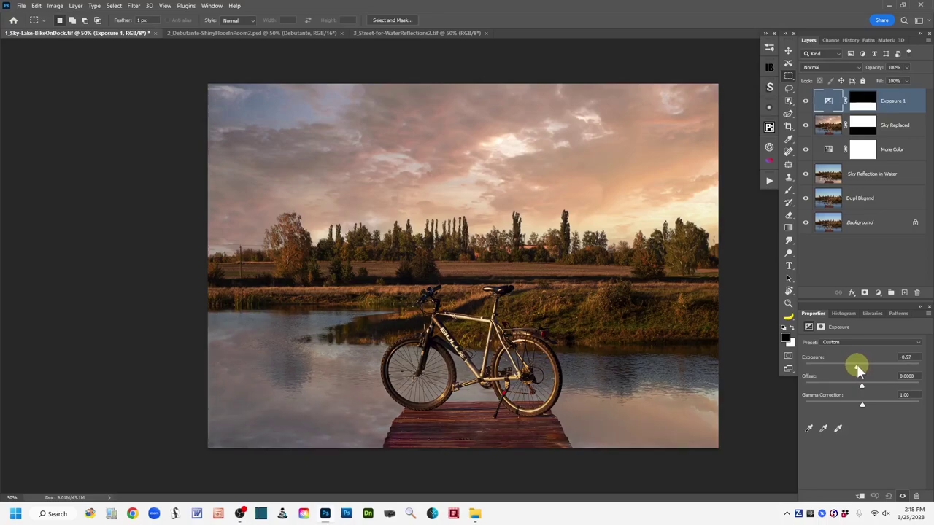
# Step: Compare the lake and dock with the Exposure 1 layer hidden and shown
pyautogui.click(807, 101)
pyautogui.click(807, 100)
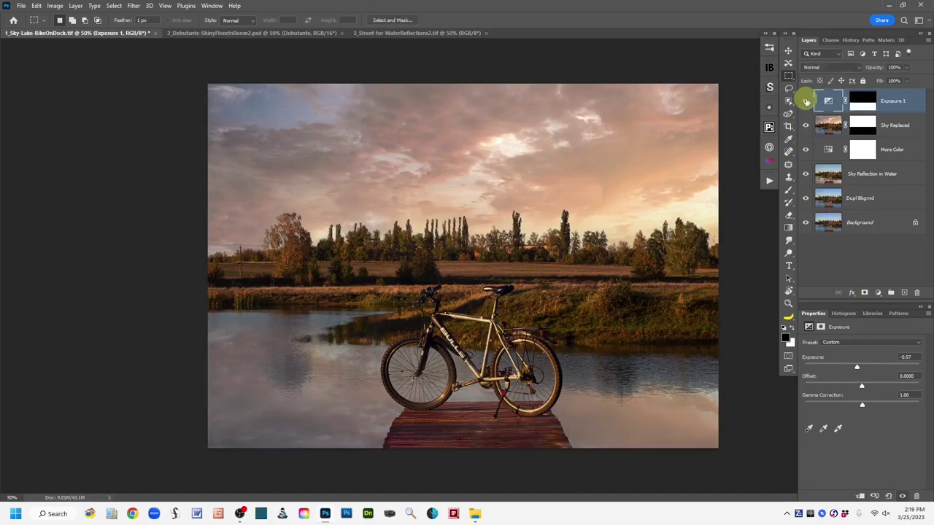
pyautogui.click(806, 100)
pyautogui.click(807, 101)
pyautogui.click(807, 101)
pyautogui.click(806, 101)
pyautogui.click(806, 100)
pyautogui.click(806, 100)
pyautogui.click(807, 100)
pyautogui.click(806, 101)
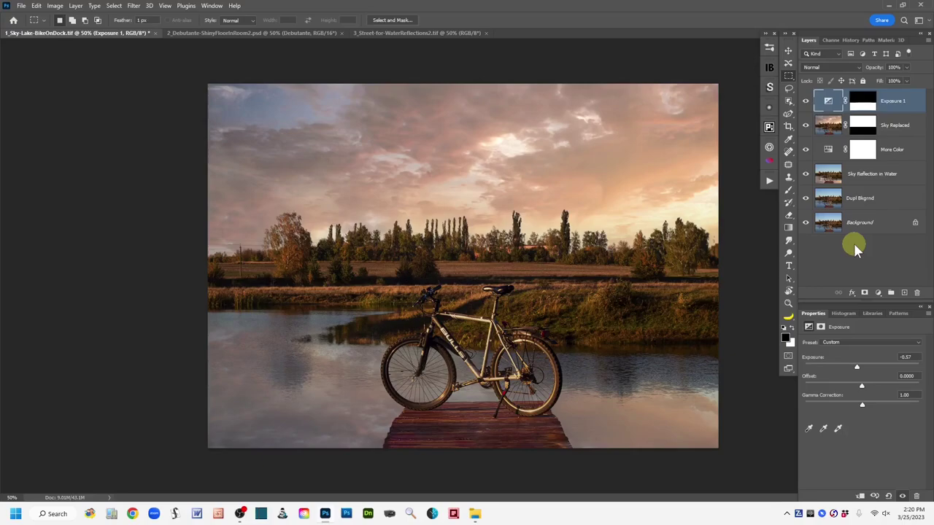
# Step: Merge a copy of all visible layers into a new top layer named Stamp, and duplicate that layer
pyautogui.hotkey('ctrl', 'shift', 'alt', 'e')
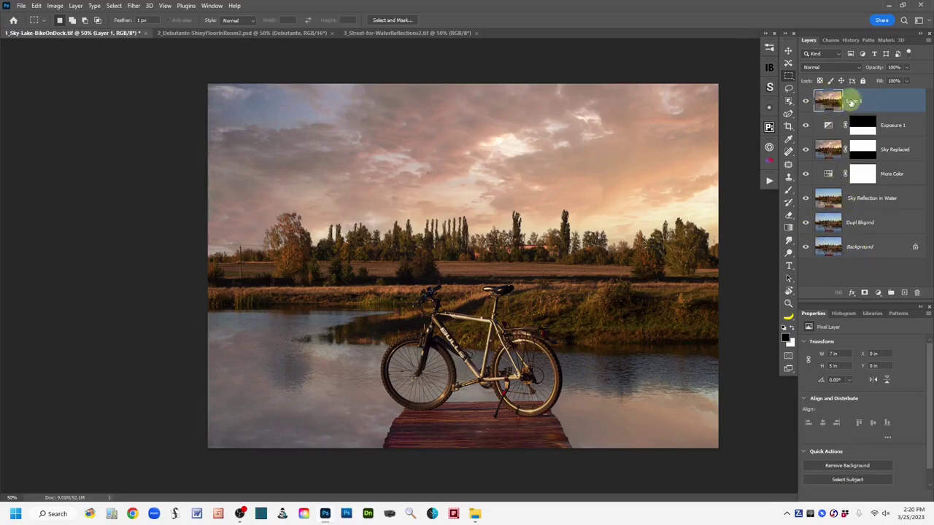
pyautogui.doubleClick(854, 102)
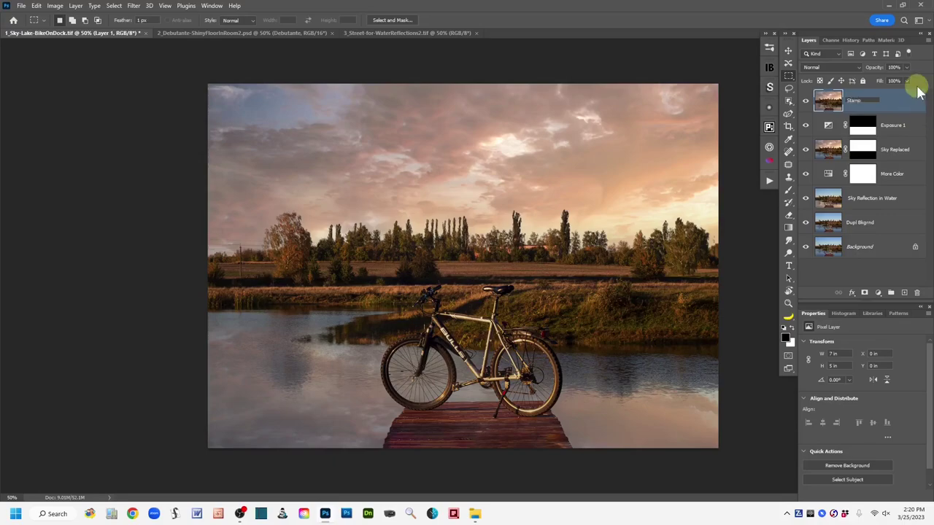
pyautogui.press('Return')
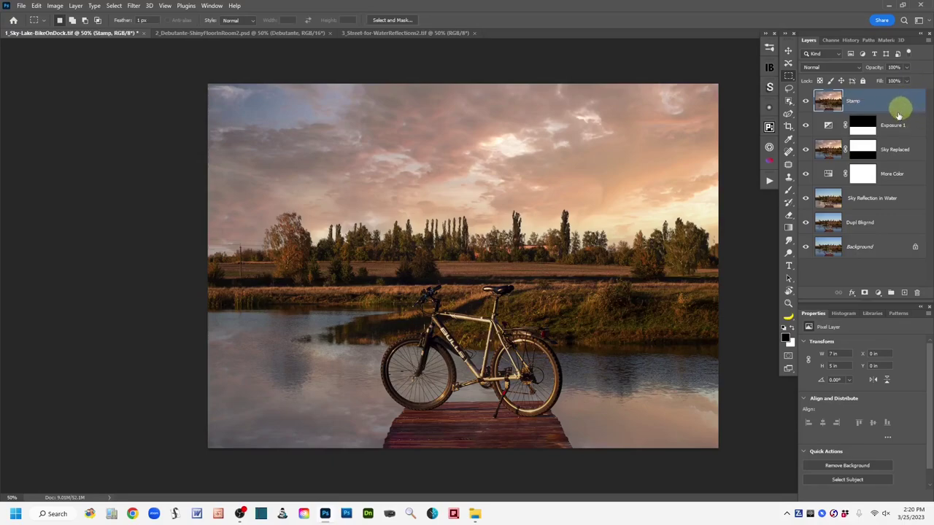
pyautogui.click(834, 120)
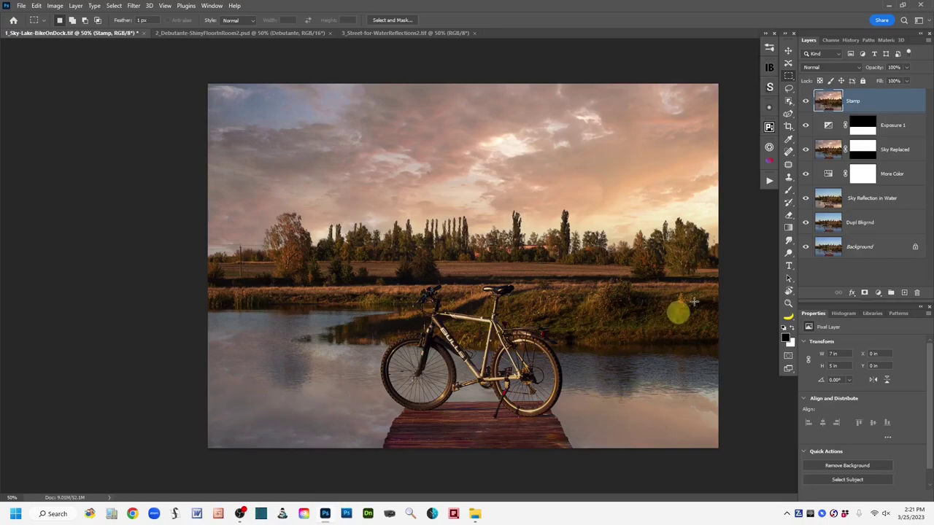
pyautogui.moveTo(896, 104); pyautogui.dragTo(905, 293)
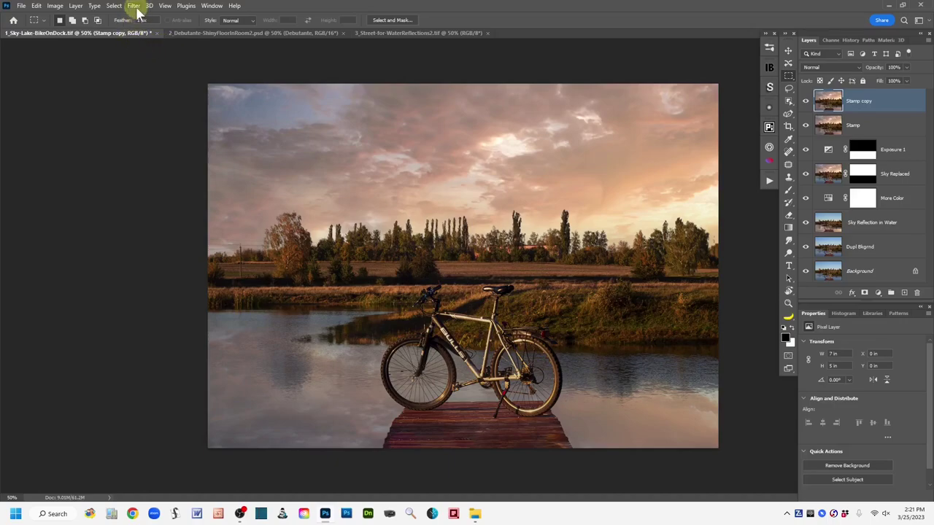
pyautogui.click(133, 6)
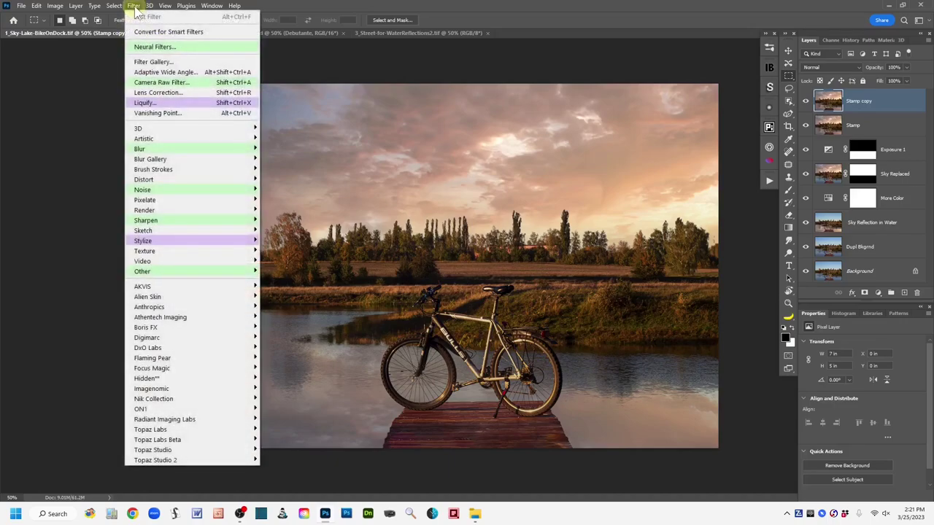
pyautogui.moveTo(198, 151)
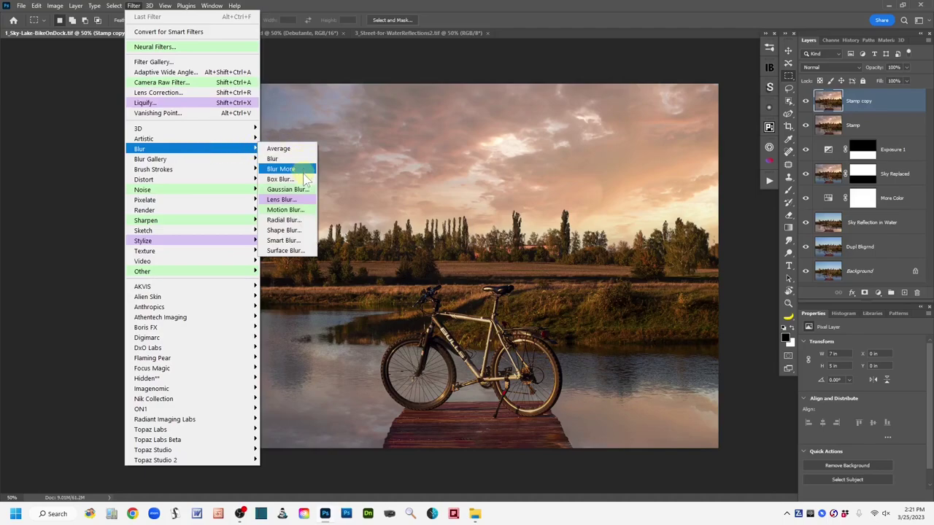
pyautogui.click(309, 212)
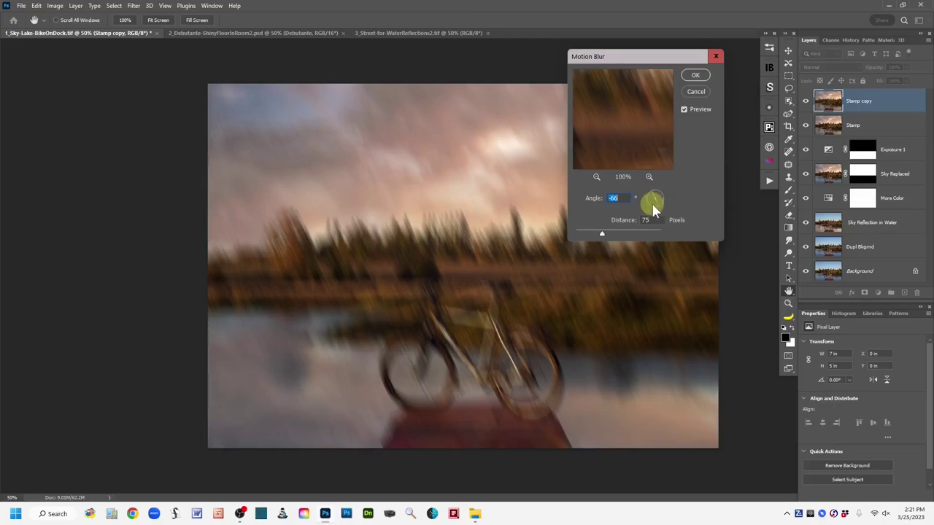
pyautogui.write('5')
pyautogui.press('Down')
pyautogui.press('Down')
pyautogui.press('Down')
pyautogui.press('Down')
pyautogui.press('Down')
pyautogui.press('Down')
pyautogui.press('Down')
pyautogui.press('Down')
pyautogui.press('Down')
pyautogui.press('Down')
pyautogui.press('Down')
pyautogui.press('Down')
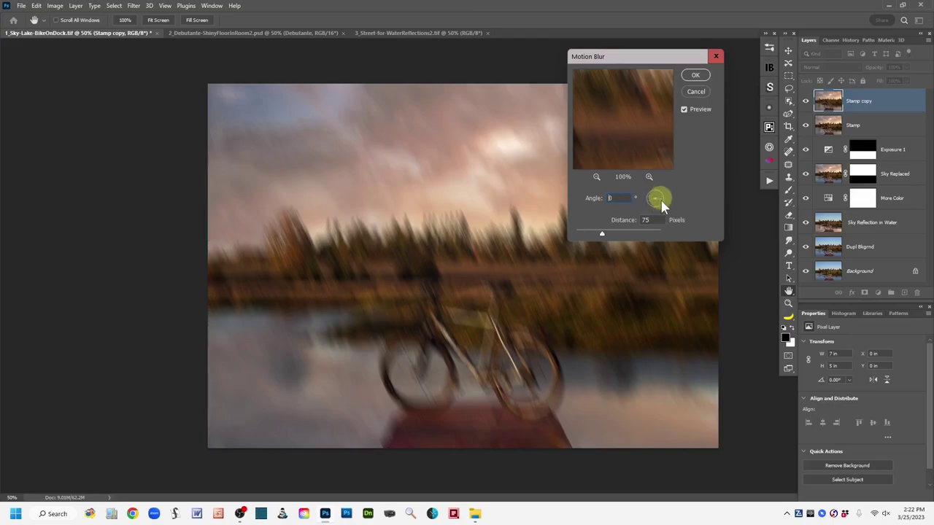
pyautogui.press('Up')
pyautogui.press('Up')
pyautogui.press('Up')
pyautogui.press('Up')
pyautogui.press('Up')
pyautogui.press('Up')
pyautogui.press('Up')
pyautogui.press('Up')
pyautogui.press('Up')
pyautogui.press('Up')
pyautogui.press('Up')
pyautogui.press('Up')
pyautogui.press('Up')
pyautogui.press('Up')
pyautogui.press('Up')
pyautogui.press('Up')
pyautogui.press('Up')
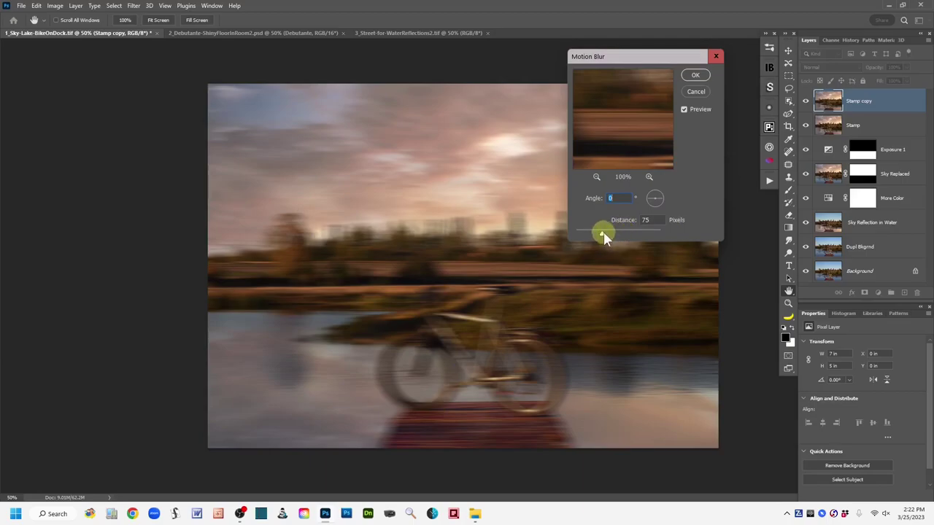
pyautogui.moveTo(601, 235); pyautogui.dragTo(579, 234)
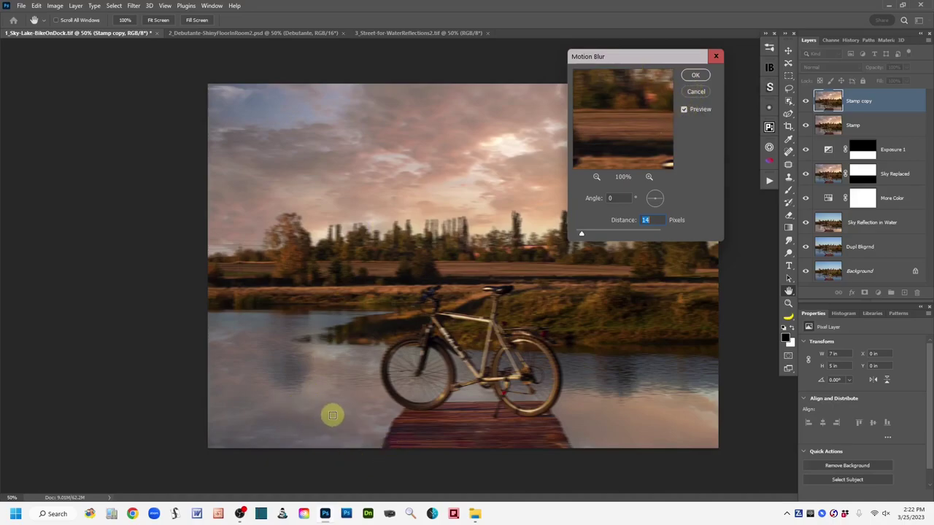
pyautogui.click(695, 93)
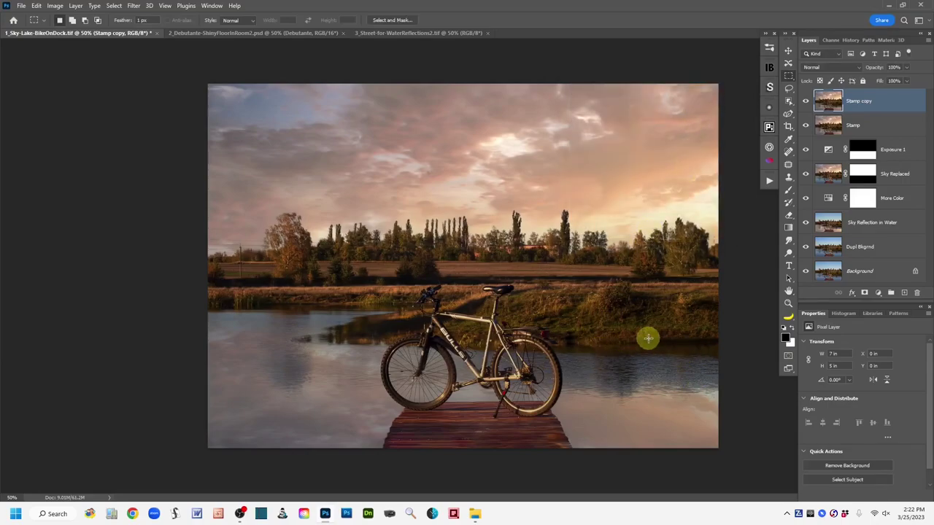
# Step: Apply the Texturizer filter to the Stamp copy layer with Sandstone texture, 55% scaling, relief 3 and top-right light, and compare before and after
pyautogui.hotkey('ctrl', '+')
pyautogui.hotkey('ctrl', '+')
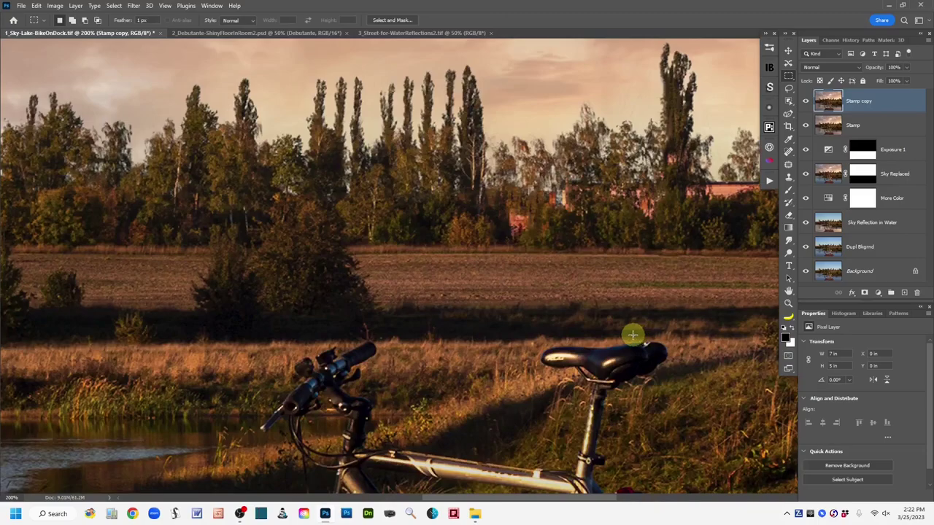
pyautogui.moveTo(394, 398); pyautogui.dragTo(578, 156)
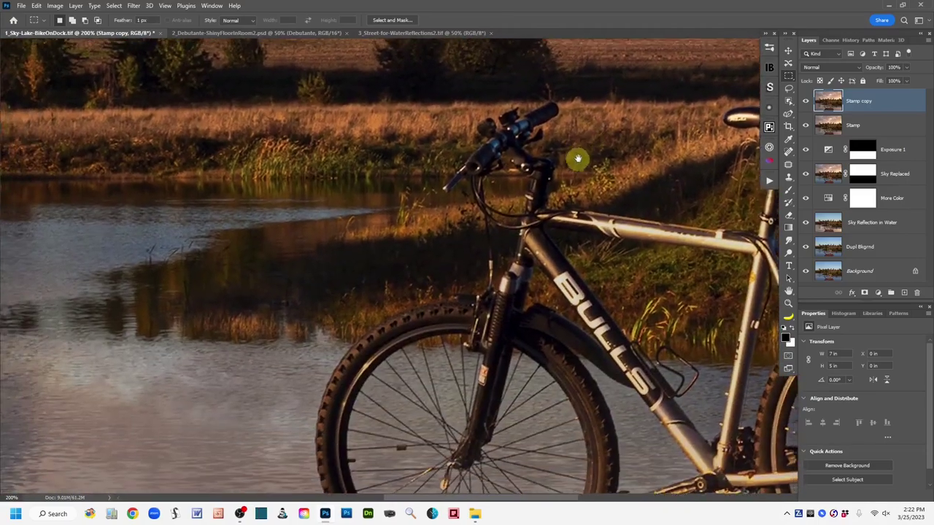
pyautogui.moveTo(269, 423); pyautogui.dragTo(621, 209)
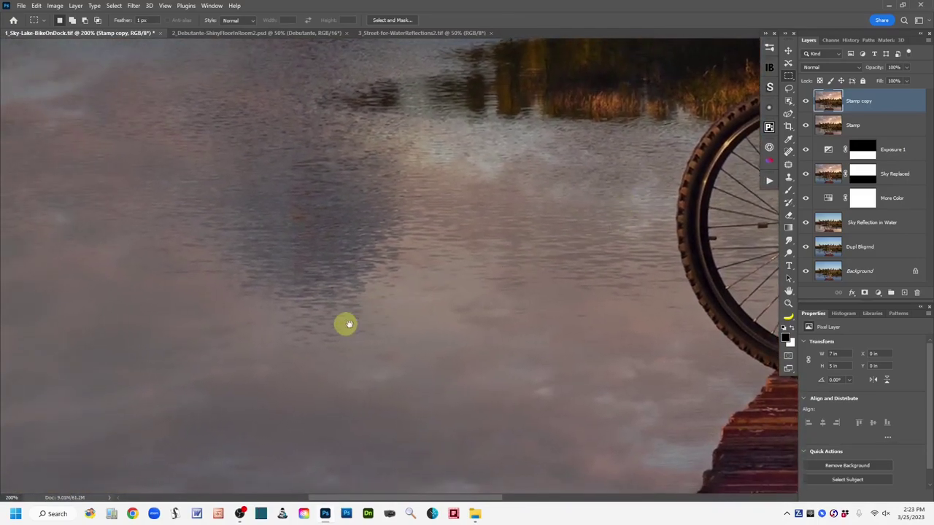
pyautogui.moveTo(346, 323); pyautogui.dragTo(462, 342)
pyautogui.moveTo(382, 324); pyautogui.dragTo(390, 325)
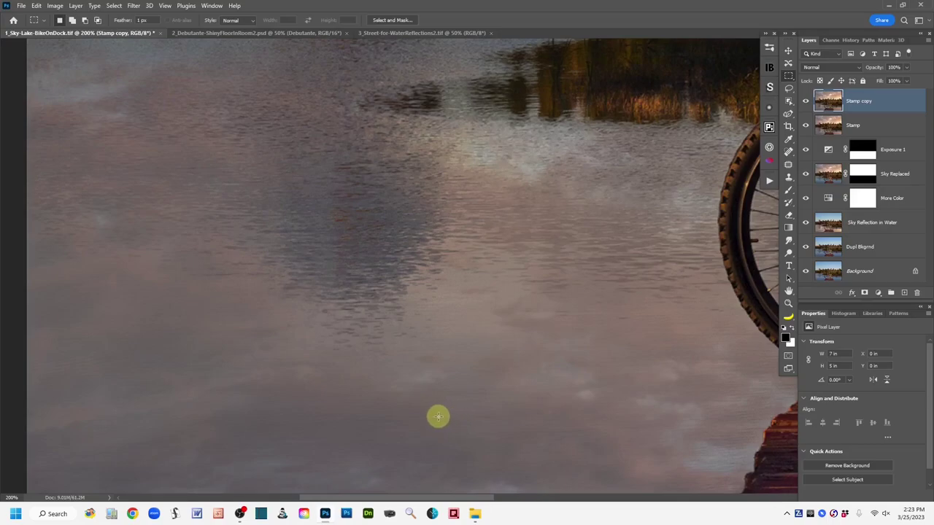
pyautogui.click(134, 6)
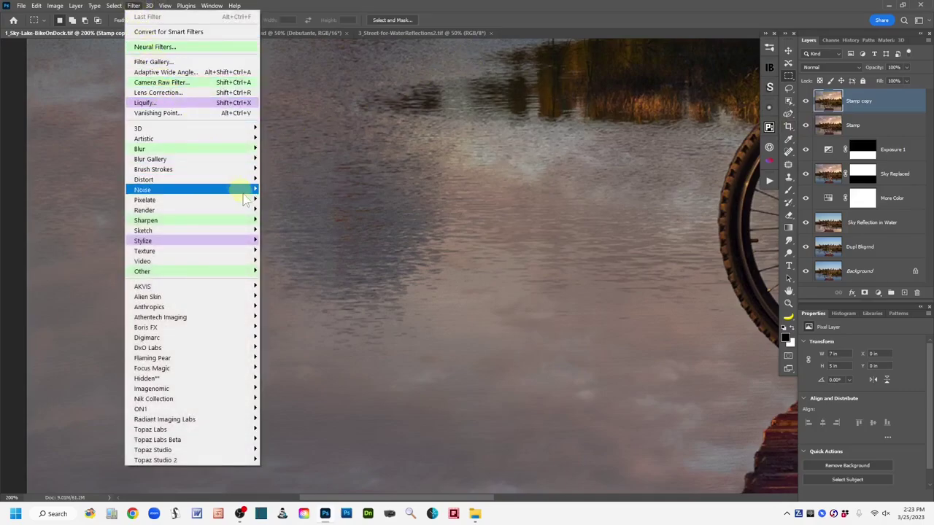
pyautogui.moveTo(239, 255)
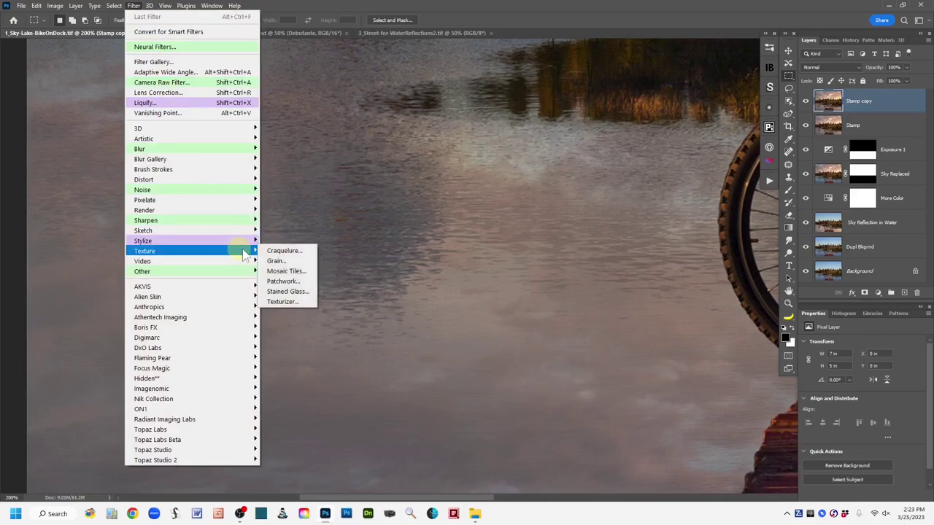
pyautogui.click(303, 302)
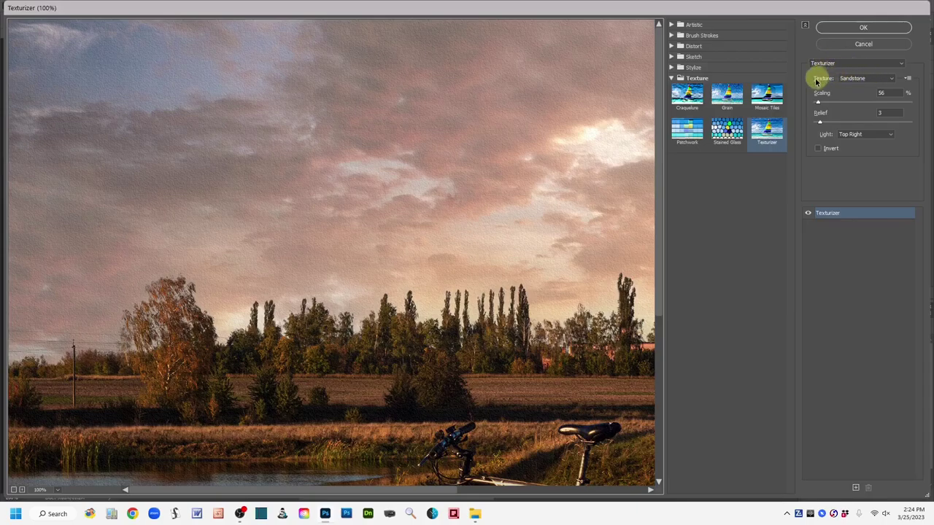
pyautogui.click(893, 79)
pyautogui.click(894, 79)
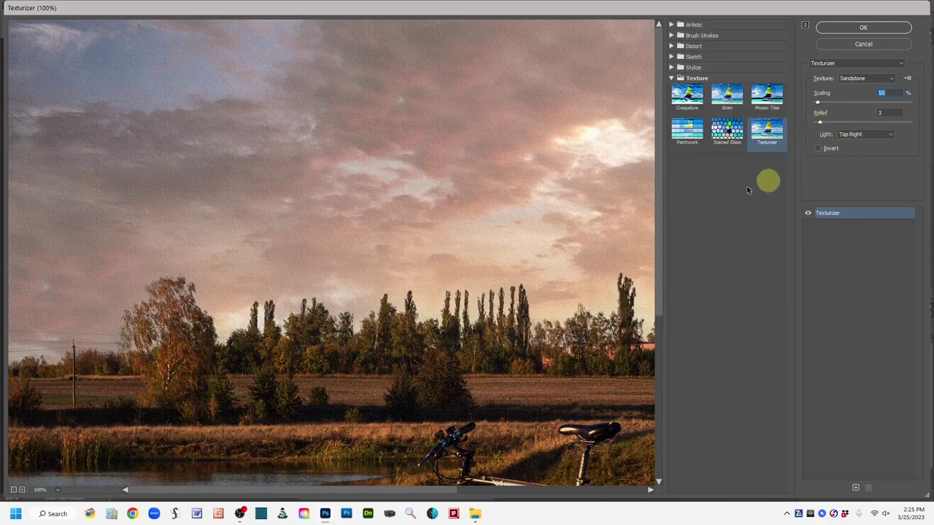
pyautogui.keyDown('alt'); pyautogui.click(587, 312); pyautogui.keyUp('alt')
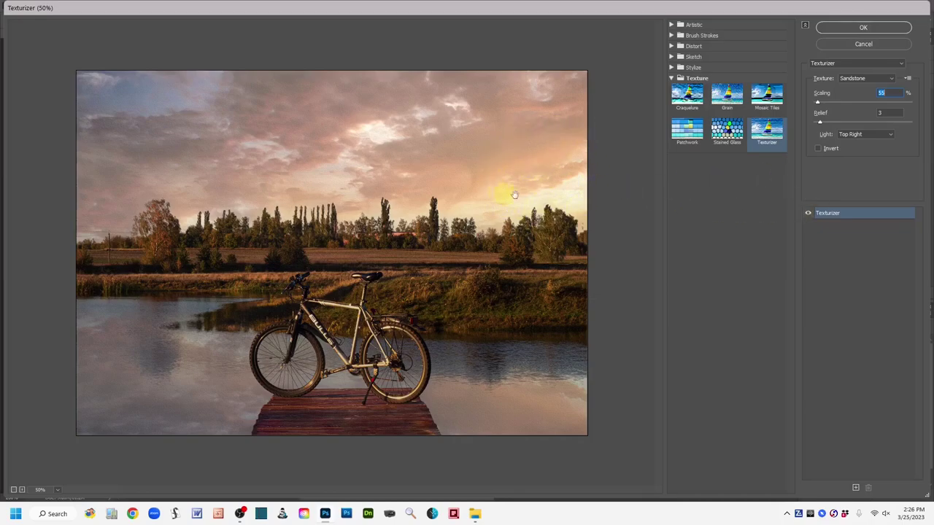
pyautogui.click(891, 137)
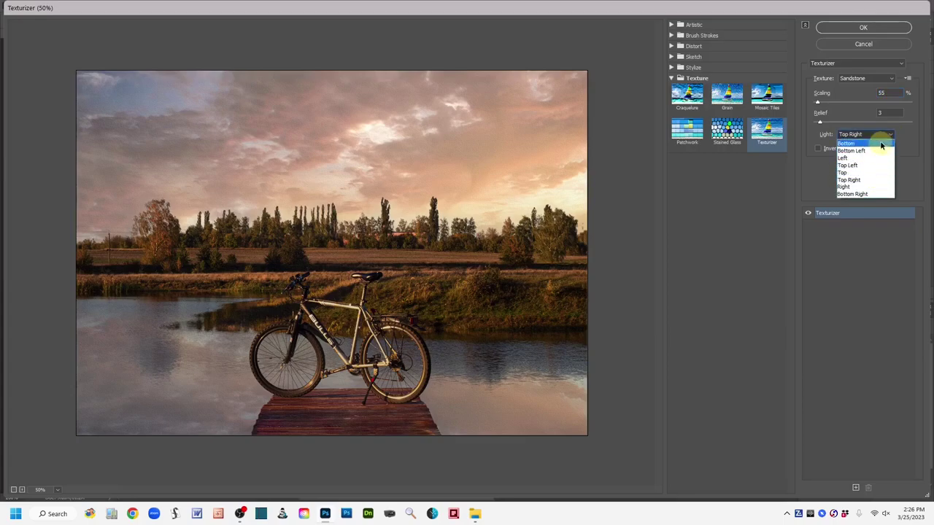
pyautogui.click(873, 135)
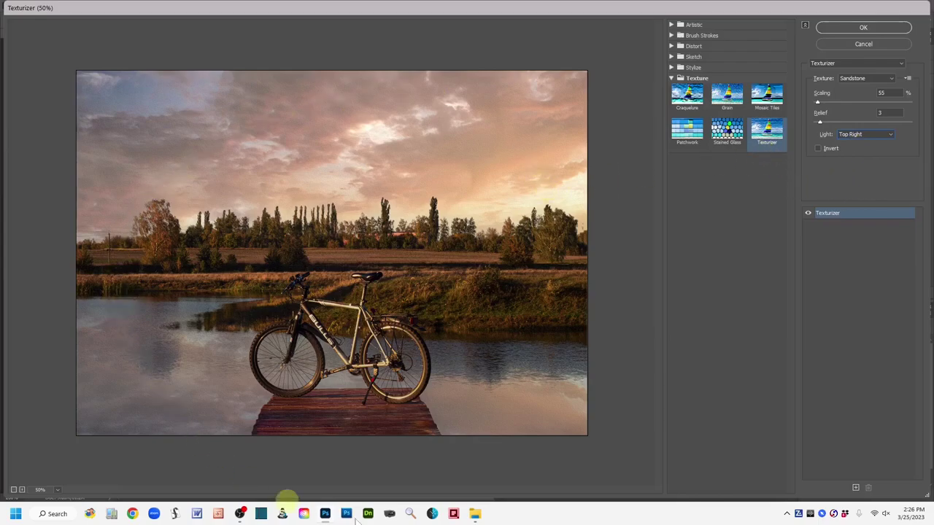
pyautogui.click(863, 28)
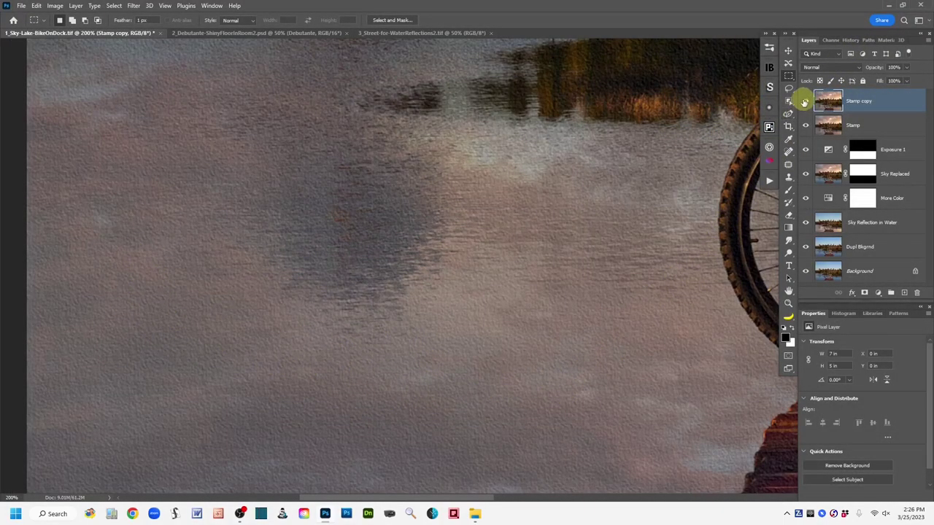
pyautogui.click(805, 103)
pyautogui.click(805, 103)
pyautogui.click(805, 102)
pyautogui.click(805, 103)
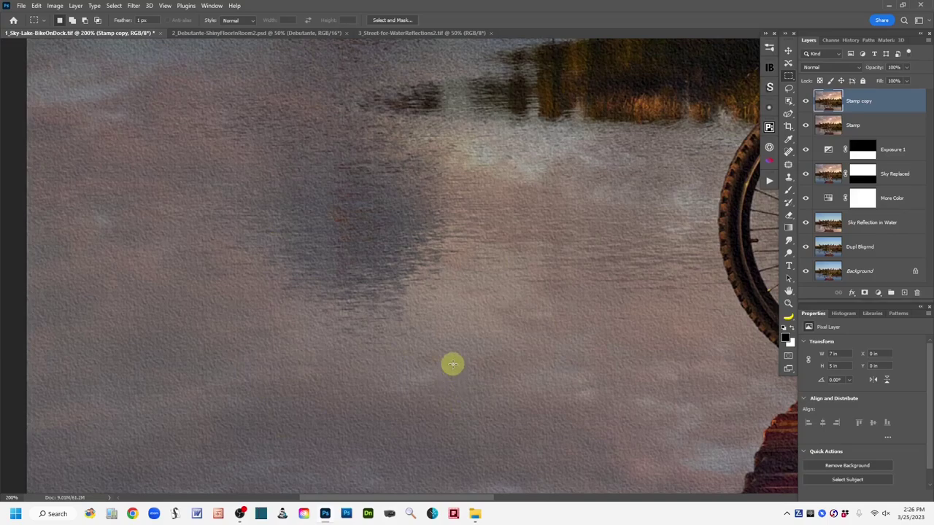
# Step: Start a Motion Blur on the Stamp copy layer, try several blur directions, and set the angle to -3°
pyautogui.click(789, 90)
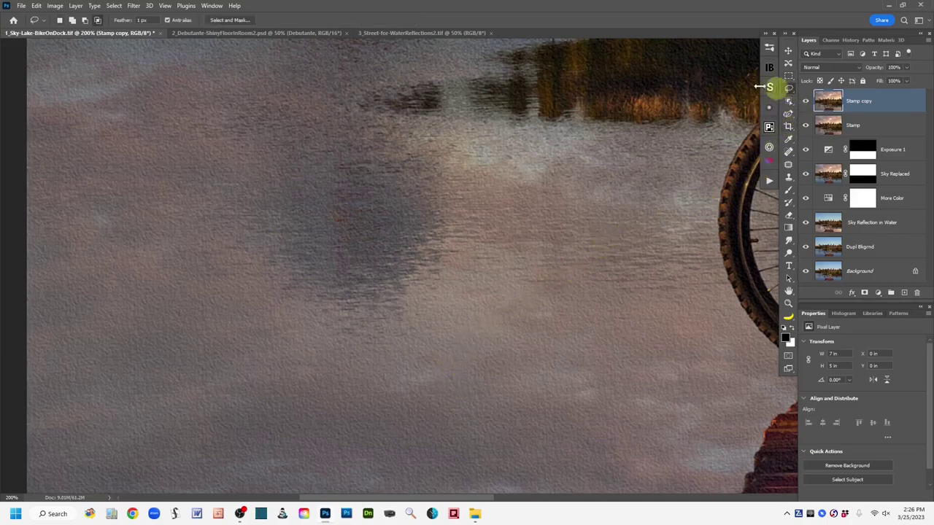
pyautogui.click(134, 7)
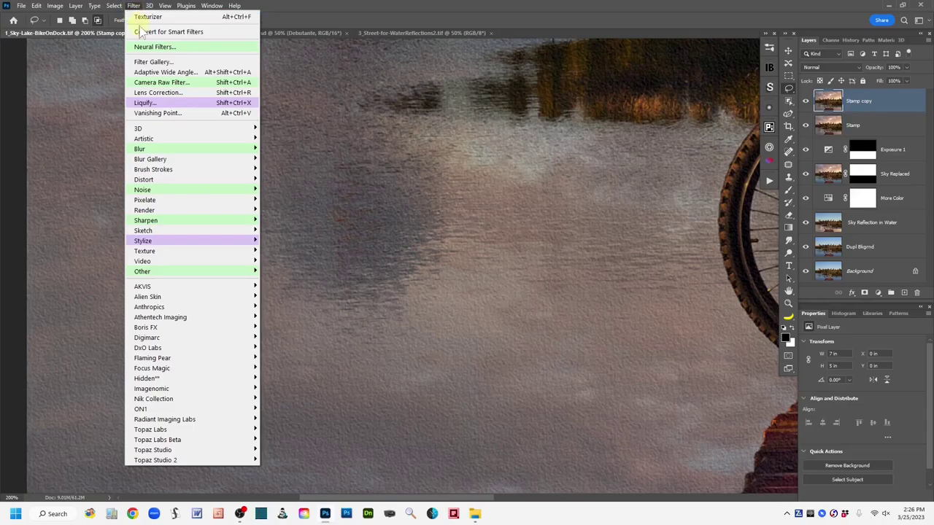
pyautogui.moveTo(203, 151)
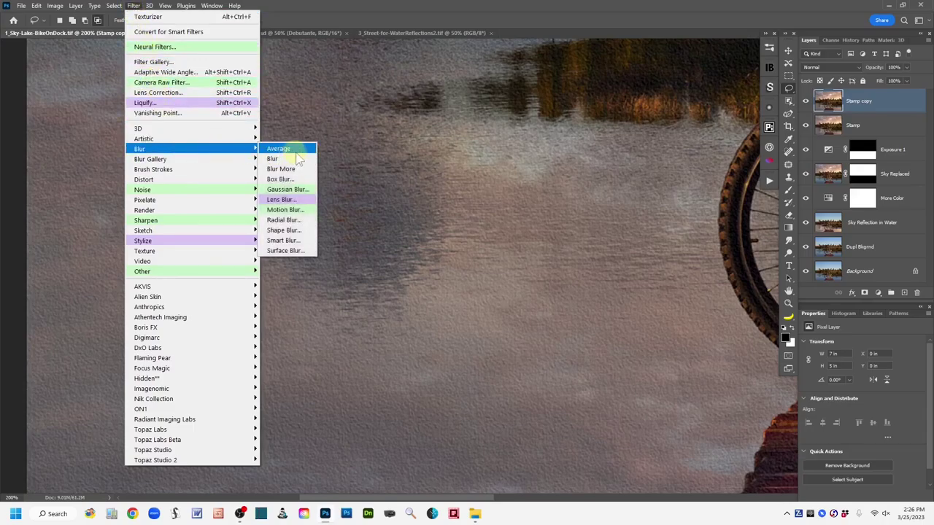
pyautogui.click(306, 209)
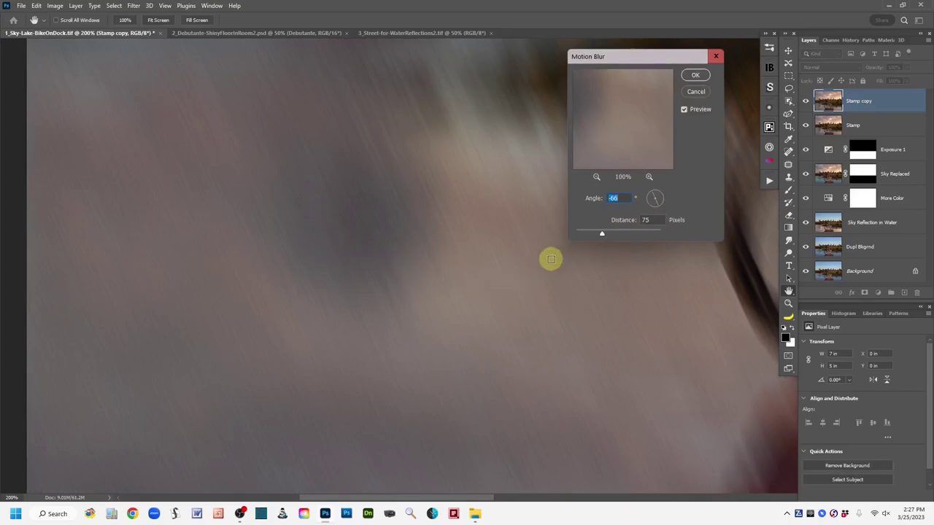
pyautogui.hotkey('ctrl', '-')
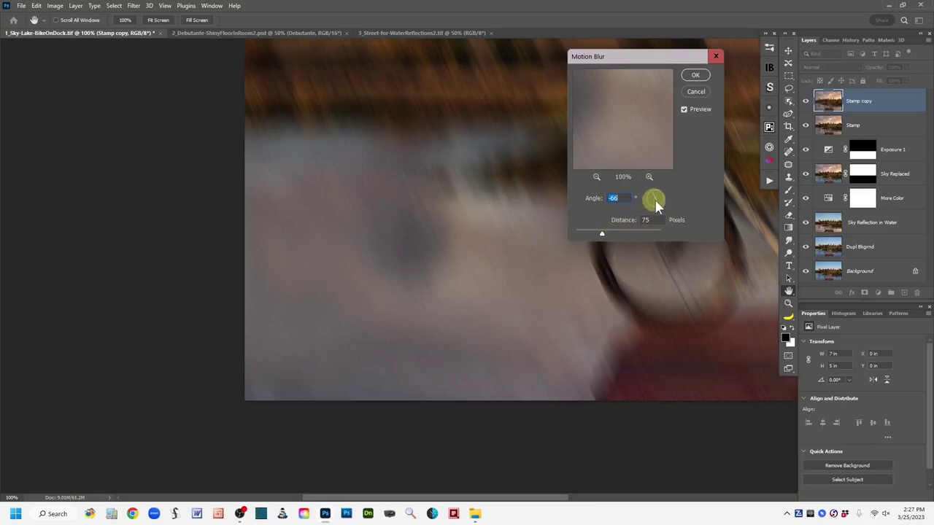
pyautogui.write('-56')
pyautogui.moveTo(658, 203); pyautogui.dragTo(659, 198)
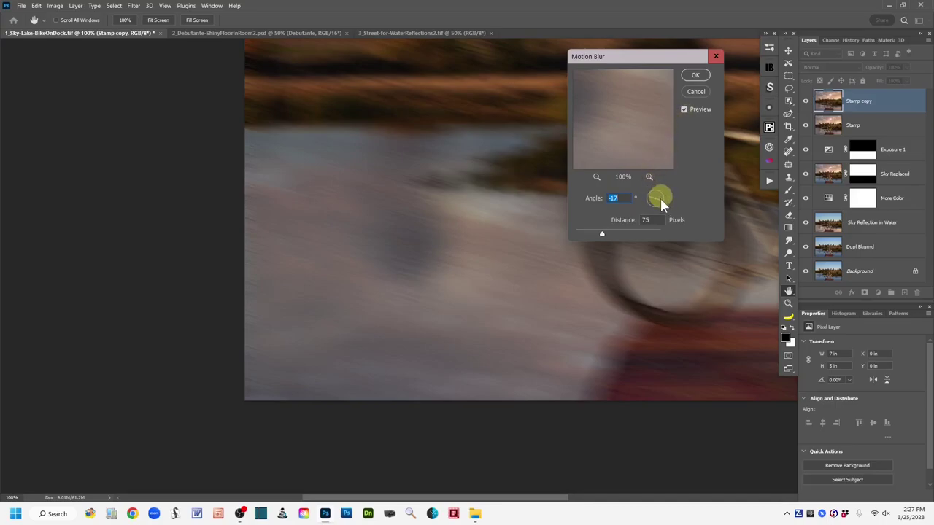
pyautogui.moveTo(662, 200); pyautogui.dragTo(663, 197)
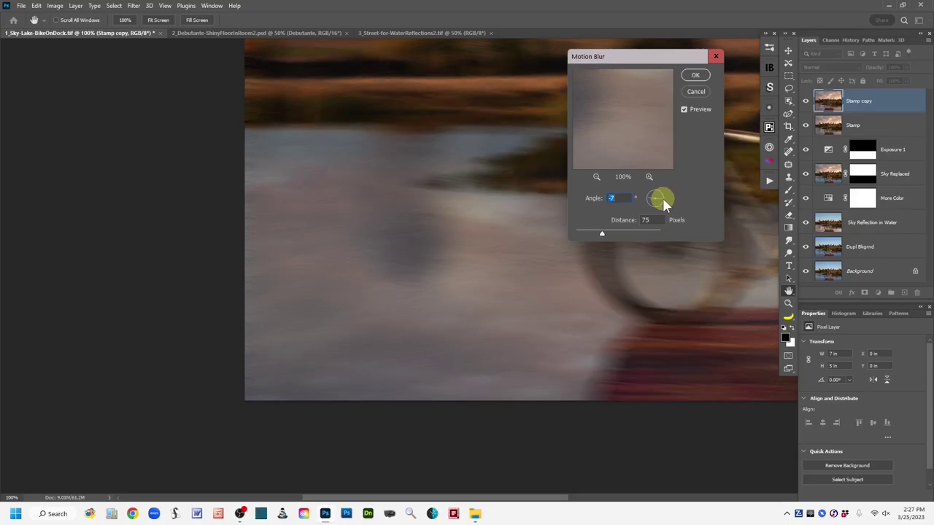
pyautogui.write('0')
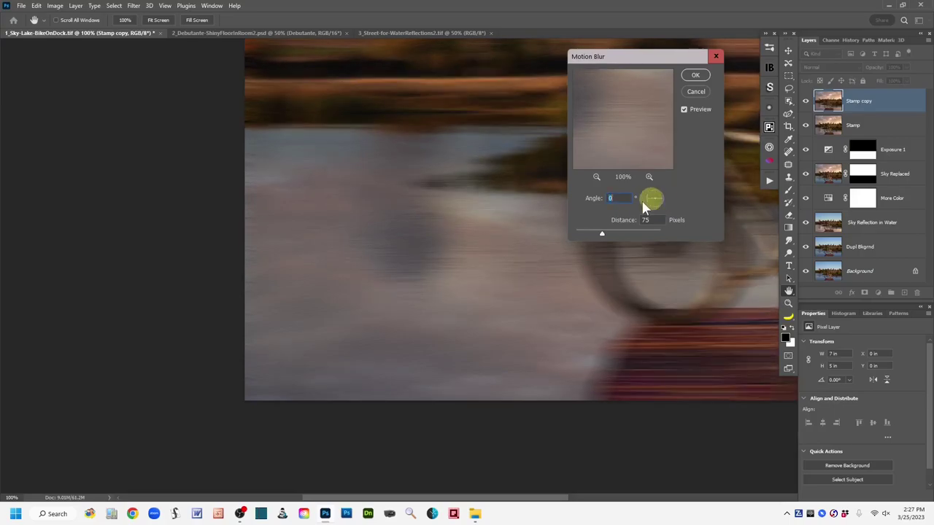
pyautogui.write('-')
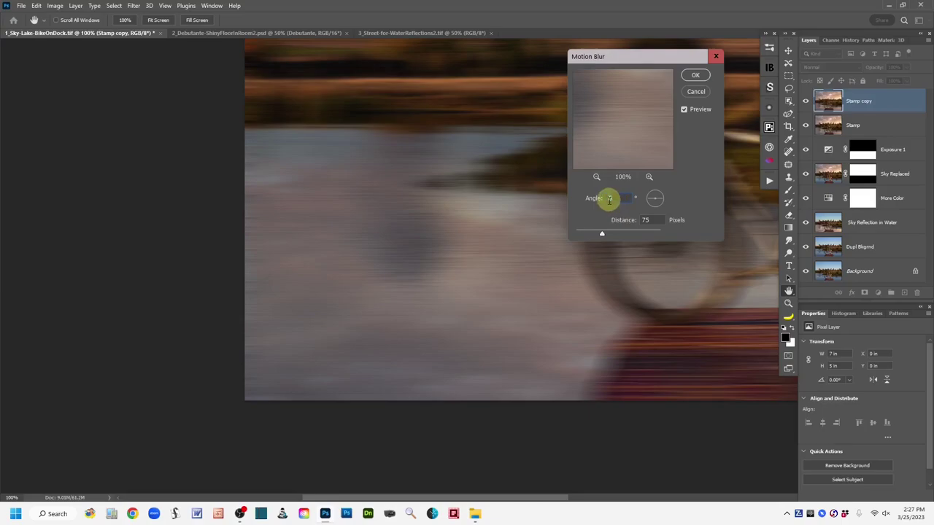
pyautogui.write('3')
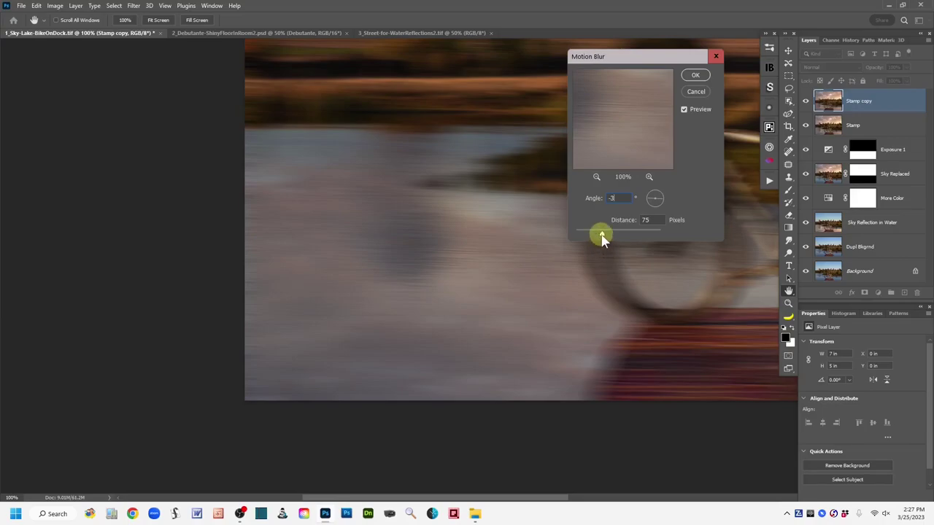
# Step: Reduce the Motion Blur distance to 6 pixels and apply the filter to the Stamp copy layer
pyautogui.press('Tab')
pyautogui.moveTo(602, 238); pyautogui.dragTo(580, 235)
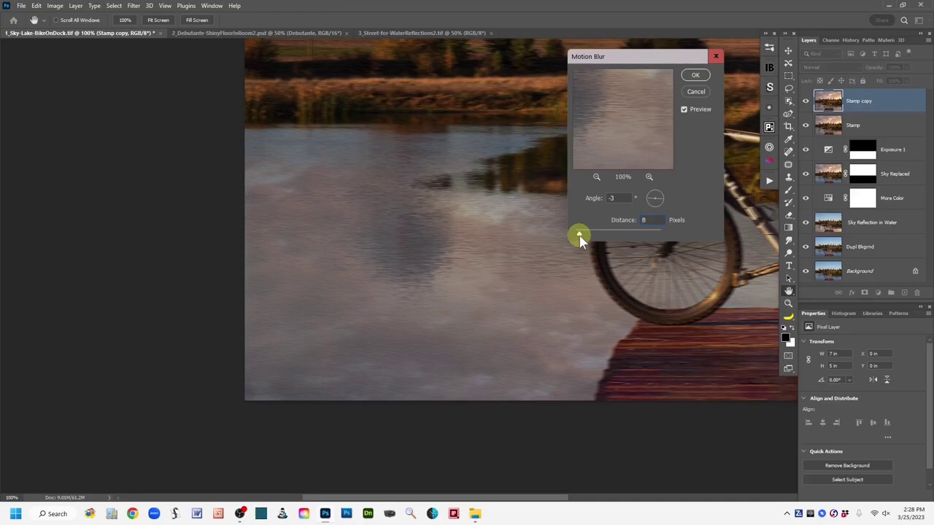
pyautogui.moveTo(579, 237); pyautogui.dragTo(578, 237)
pyautogui.moveTo(580, 238); pyautogui.dragTo(578, 235)
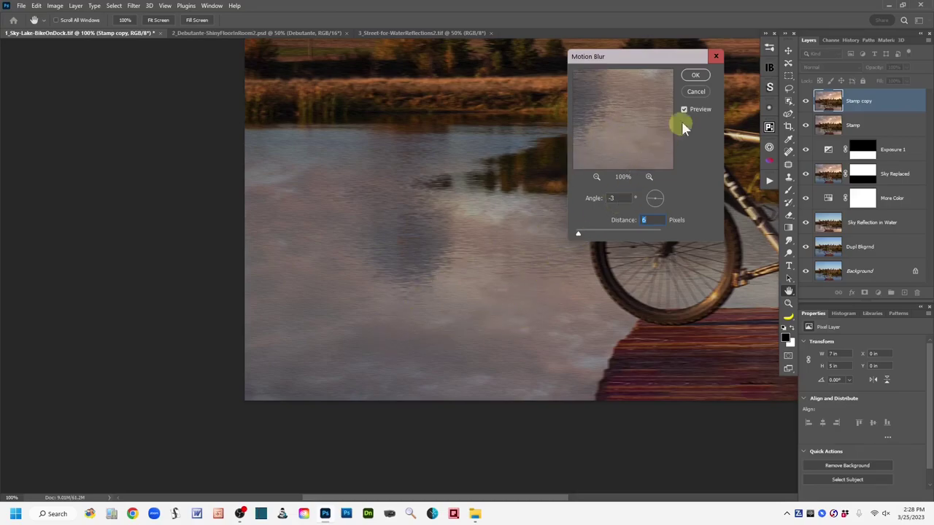
pyautogui.click(696, 77)
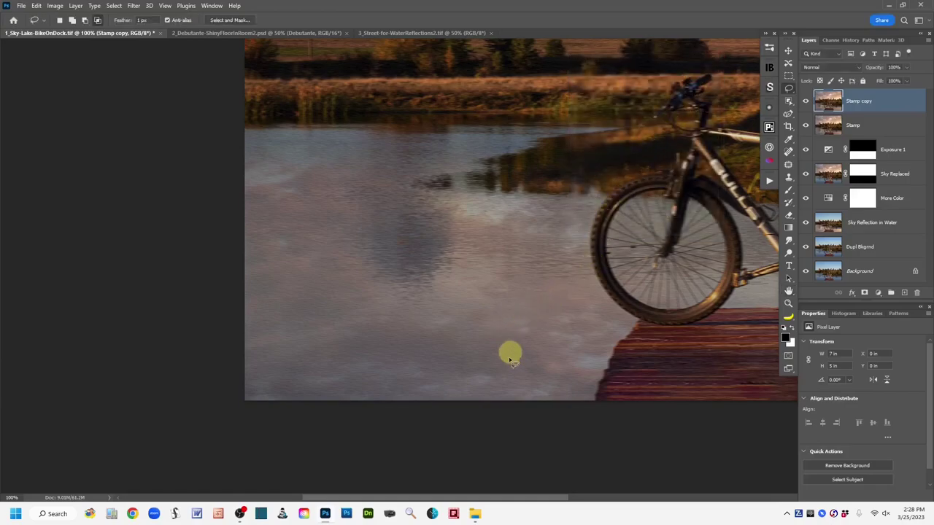
# Step: Examine the blurred water up close, and compare the original Background layer alone with the full edited image
pyautogui.hotkey('ctrl', '+')
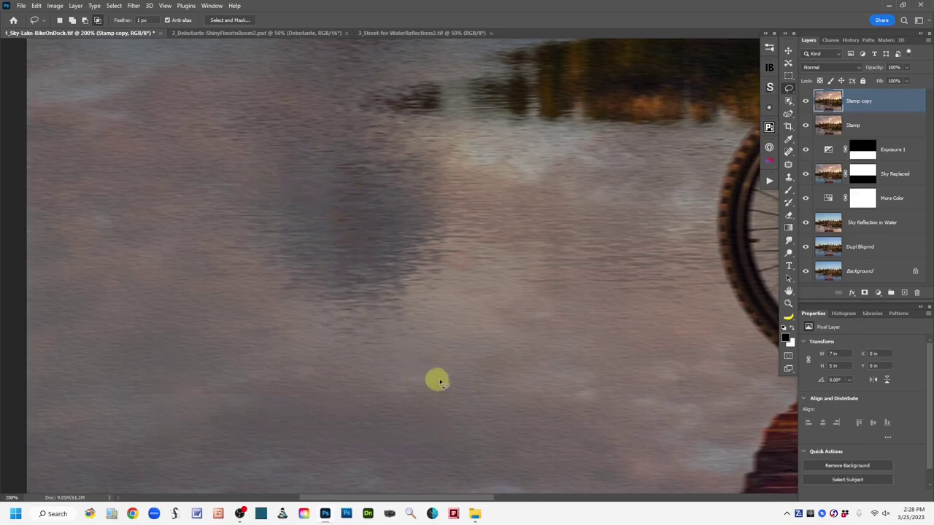
pyautogui.hotkey('ctrl', '-')
pyautogui.hotkey('ctrl', '-')
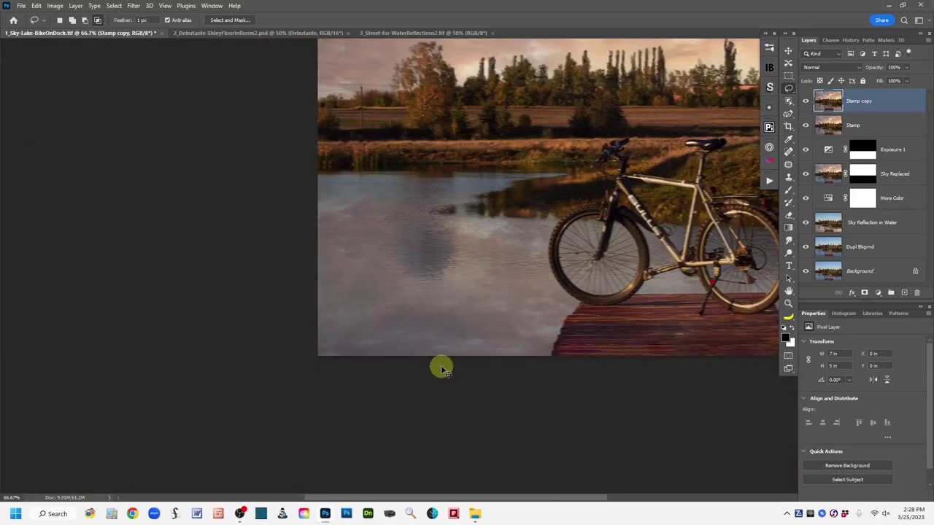
pyautogui.hotkey('ctrl', '-')
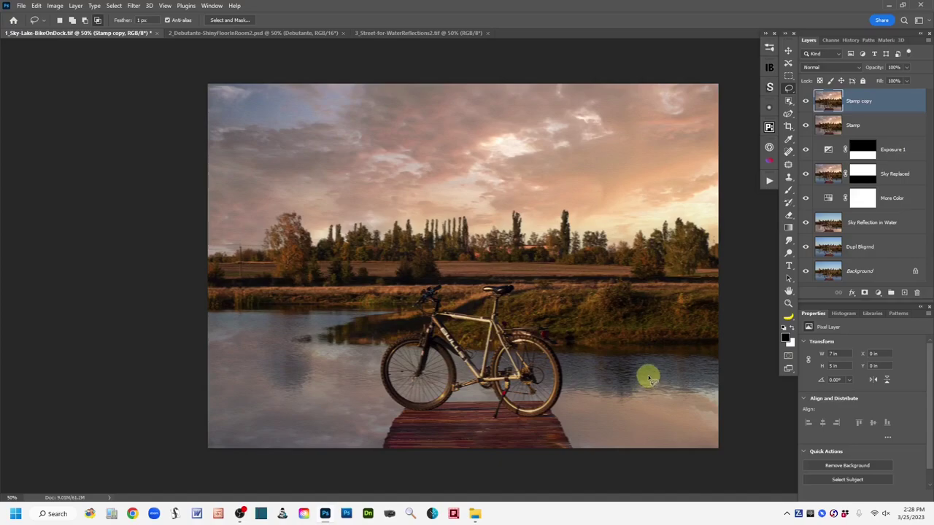
pyautogui.keyDown('alt'); pyautogui.click(806, 272); pyautogui.keyUp('alt')
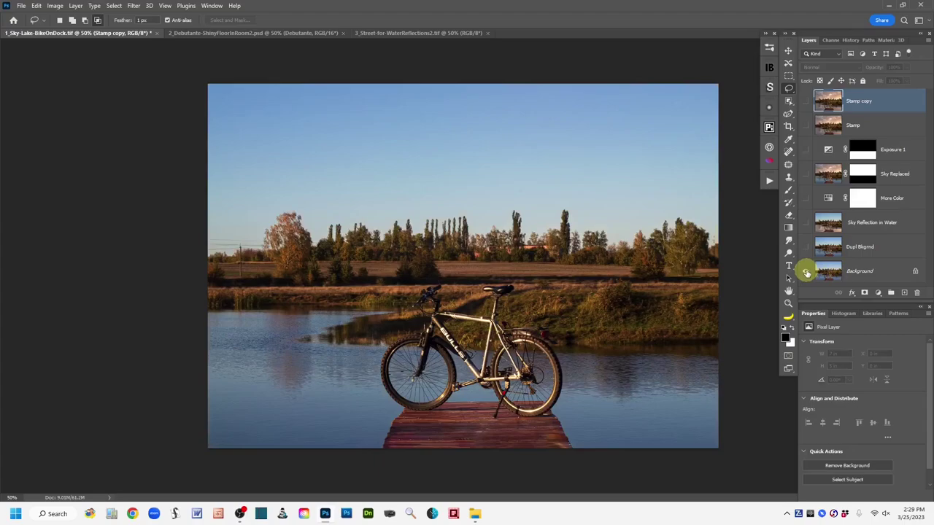
pyautogui.keyDown('alt'); pyautogui.click(805, 272); pyautogui.keyUp('alt')
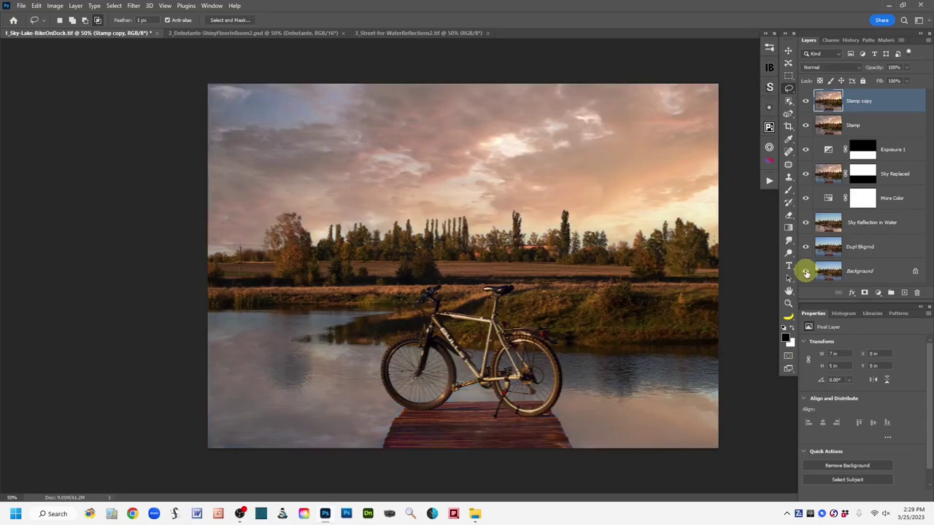
pyautogui.keyDown('alt'); pyautogui.click(806, 272); pyautogui.keyUp('alt')
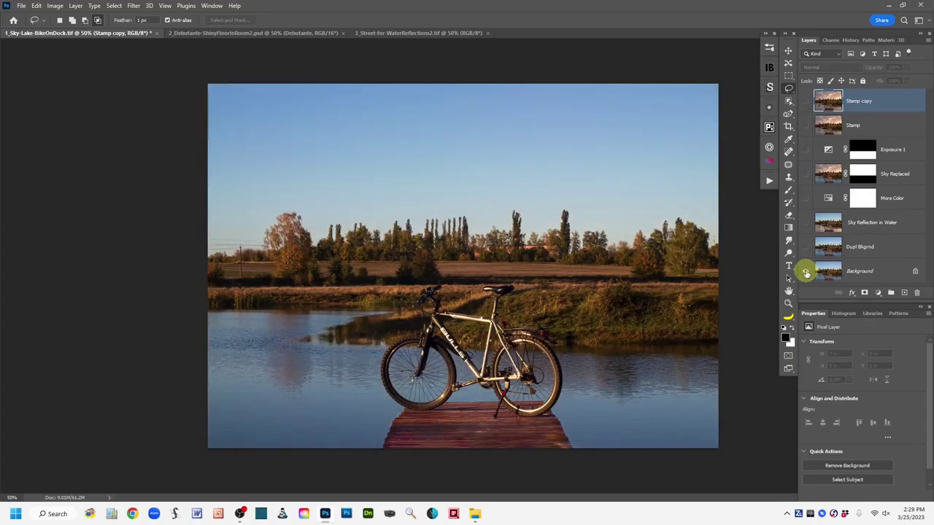
pyautogui.keyDown('alt'); pyautogui.click(806, 272); pyautogui.keyUp('alt')
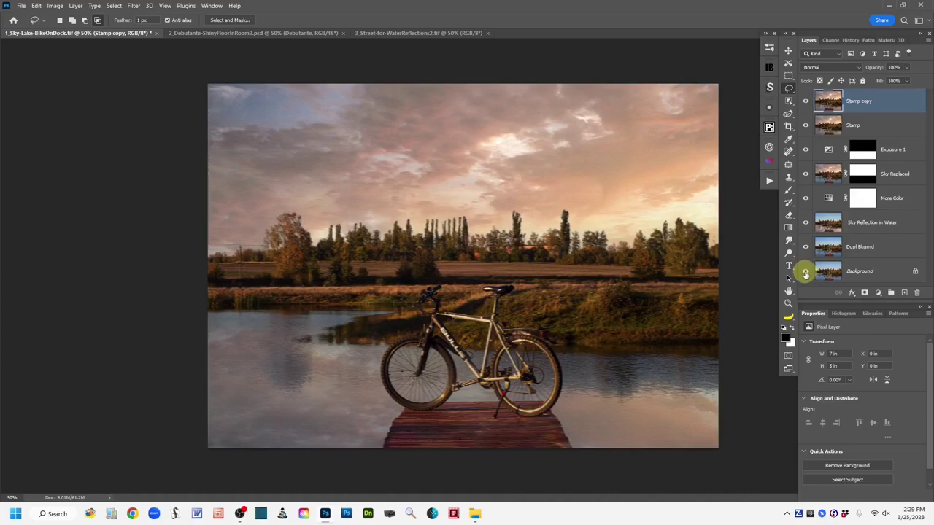
pyautogui.keyDown('alt'); pyautogui.click(806, 273); pyautogui.keyUp('alt')
pyautogui.keyDown('alt'); pyautogui.click(806, 273); pyautogui.keyUp('alt')
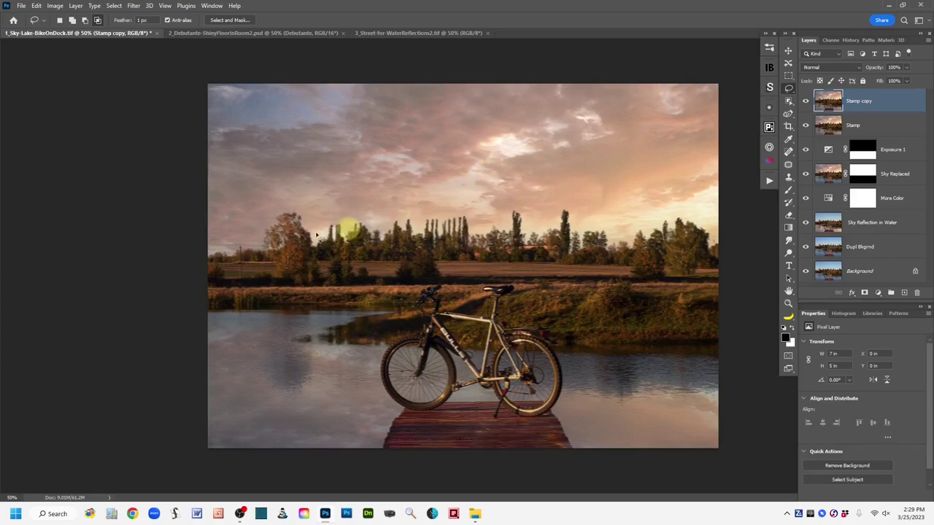
# Step: Switch to the 2_Debutante-ShinyFloorInRoom2.psd document and examine the room with the Debutante layer hidden and shown
pyautogui.click(206, 34)
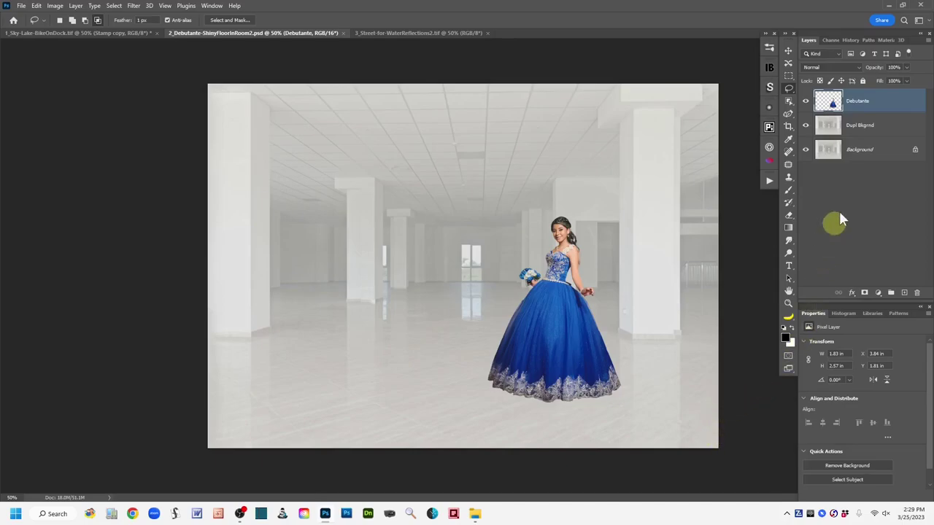
pyautogui.click(806, 100)
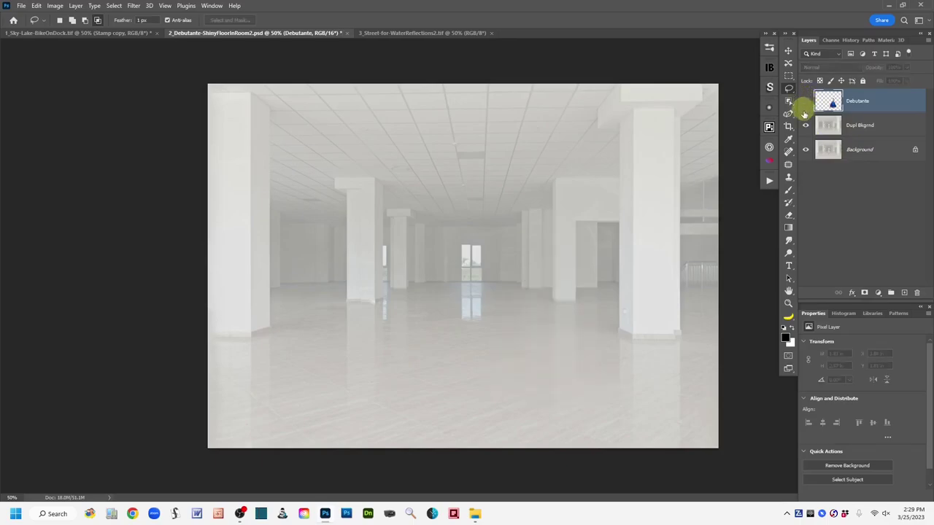
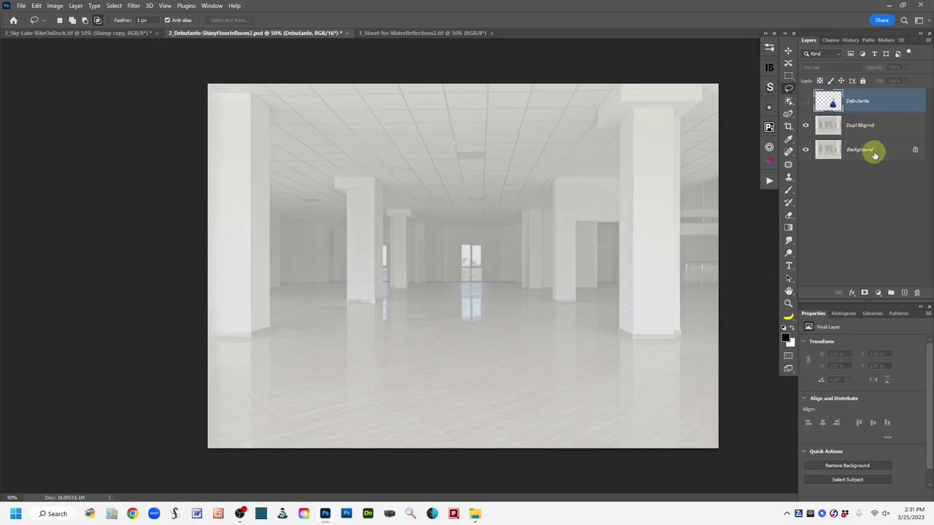
pyautogui.click(872, 149)
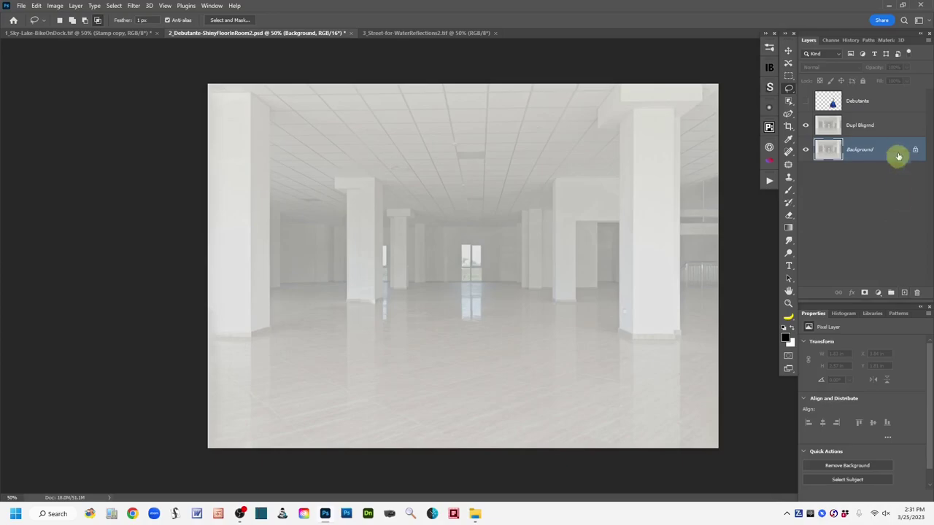
pyautogui.click(890, 128)
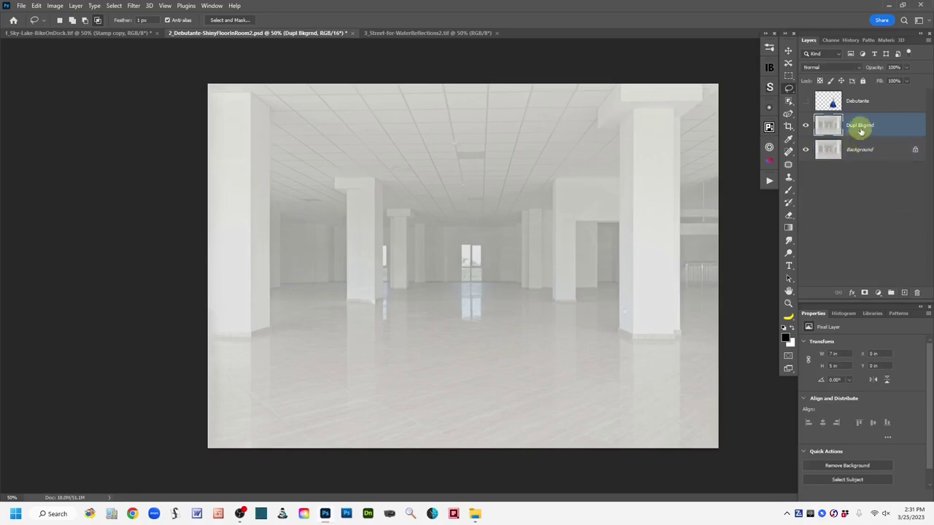
pyautogui.click(805, 102)
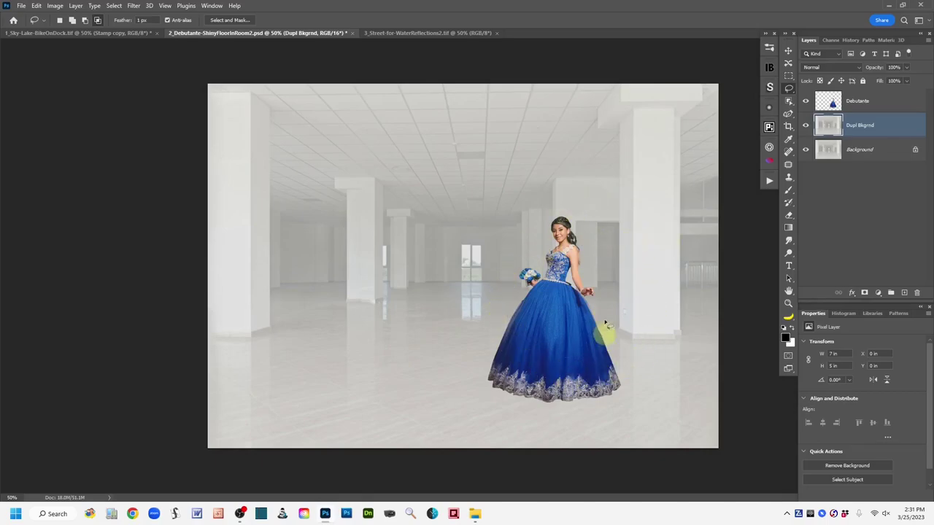
pyautogui.moveTo(555, 329)
pyautogui.mouseDown()
pyautogui.moveTo(546, 328)
pyautogui.moveTo(590, 326)
pyautogui.mouseUp()
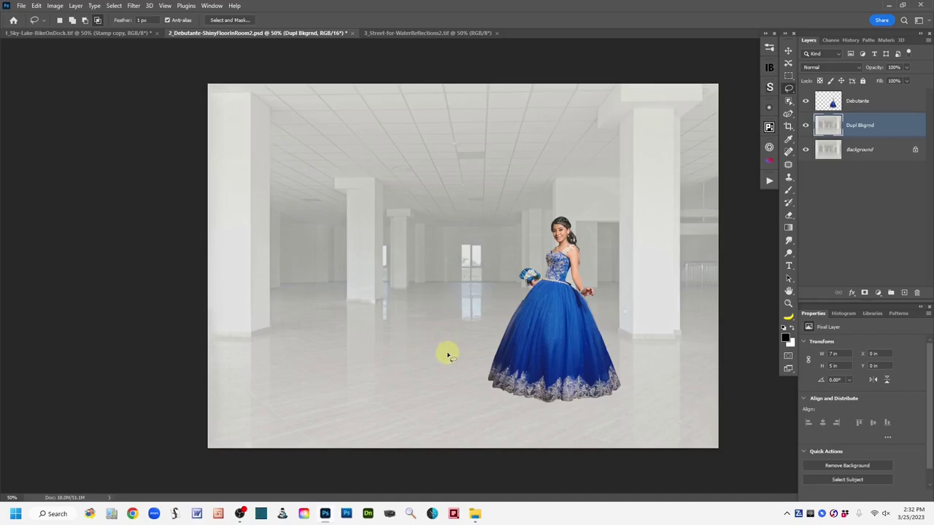
# Step: Duplicate the Debutante layer and rename the copy Deb Reflection
pyautogui.click(899, 102)
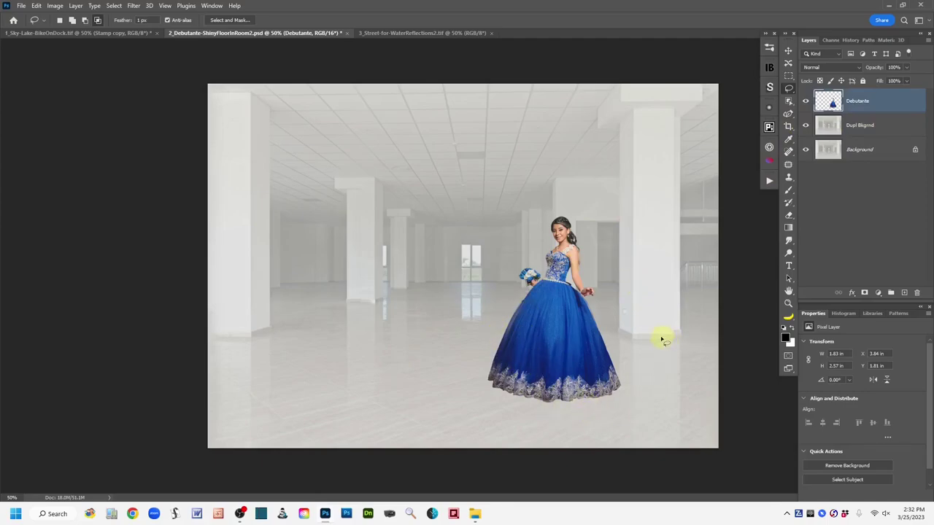
pyautogui.click(564, 355)
pyautogui.click(572, 375)
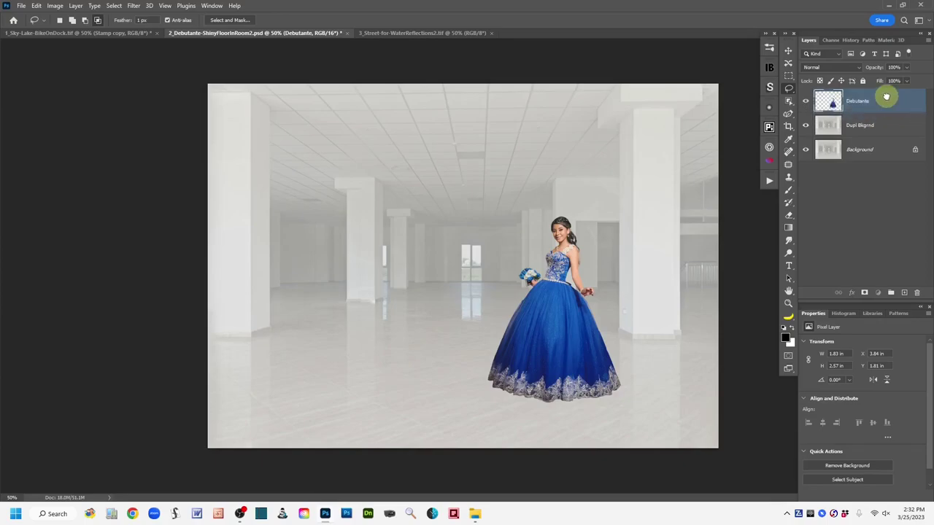
pyautogui.moveTo(889, 102); pyautogui.dragTo(905, 292)
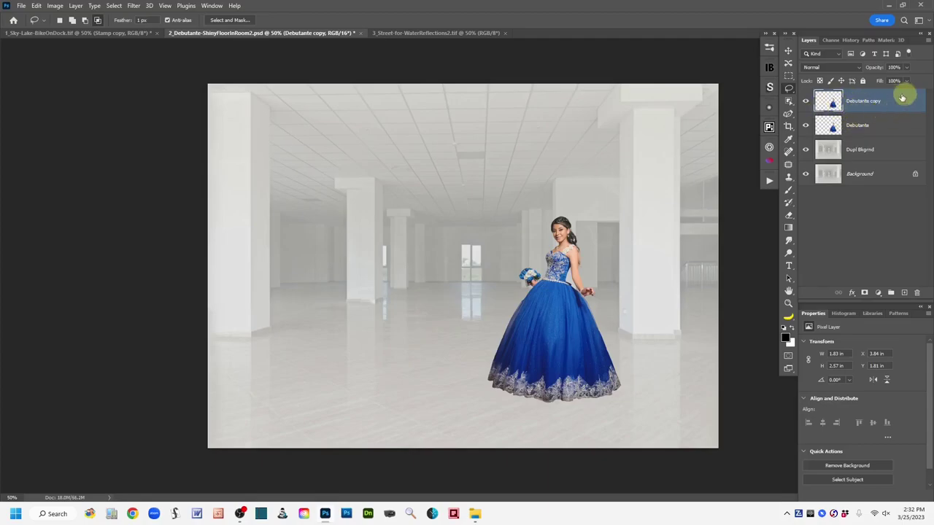
pyautogui.doubleClick(864, 101)
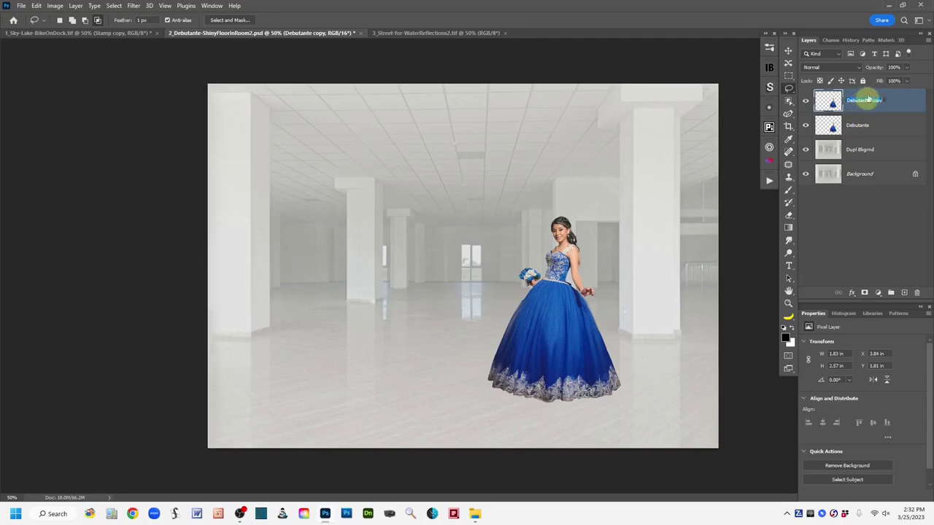
pyautogui.write('Deb Reflection')
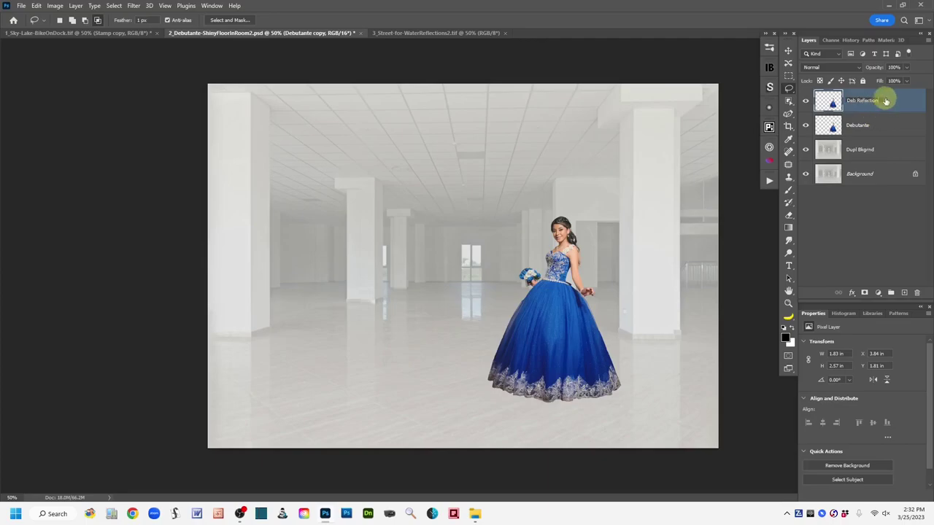
pyautogui.press('Return')
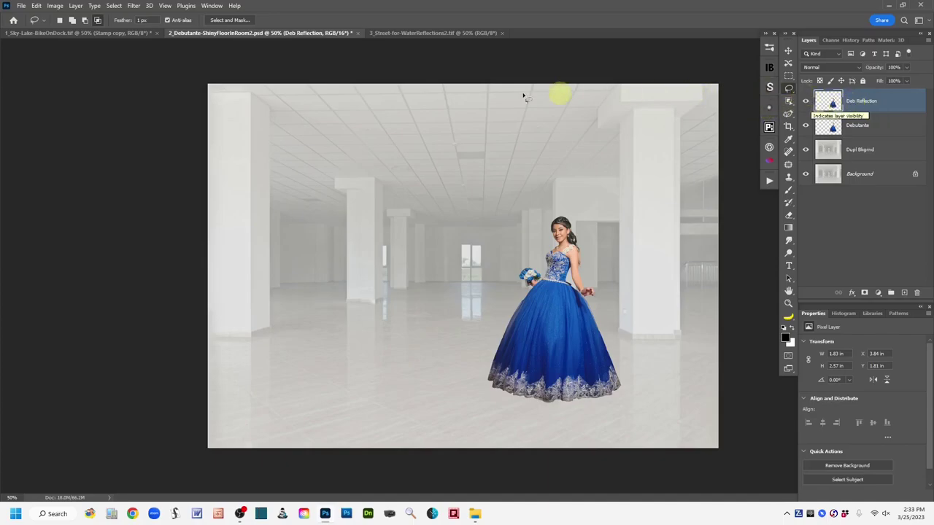
# Step: Flip the Deb Reflection layer vertically so the figure is upside down
pyautogui.click(37, 5)
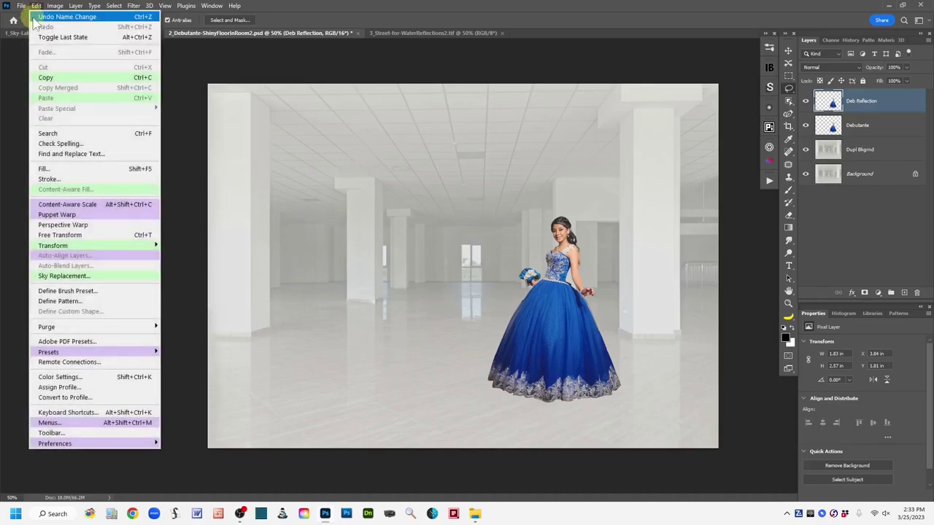
pyautogui.moveTo(106, 248)
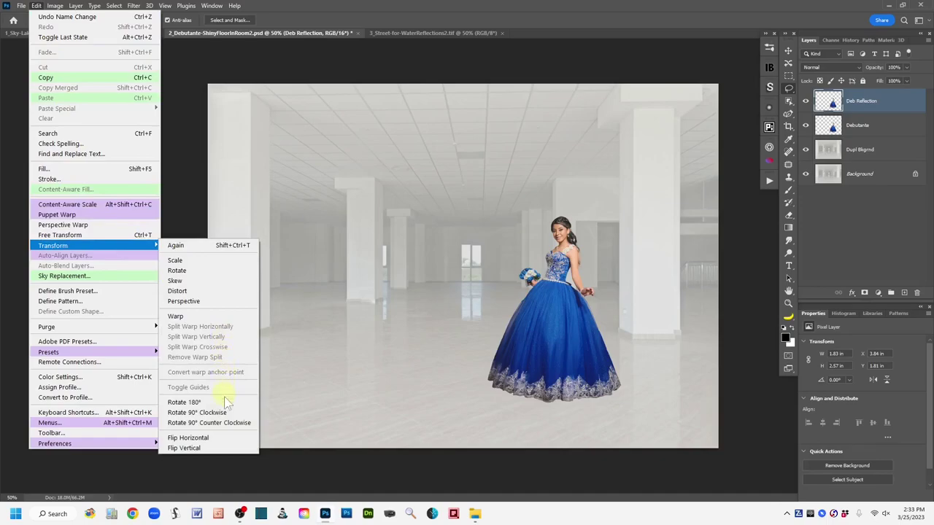
pyautogui.click(222, 450)
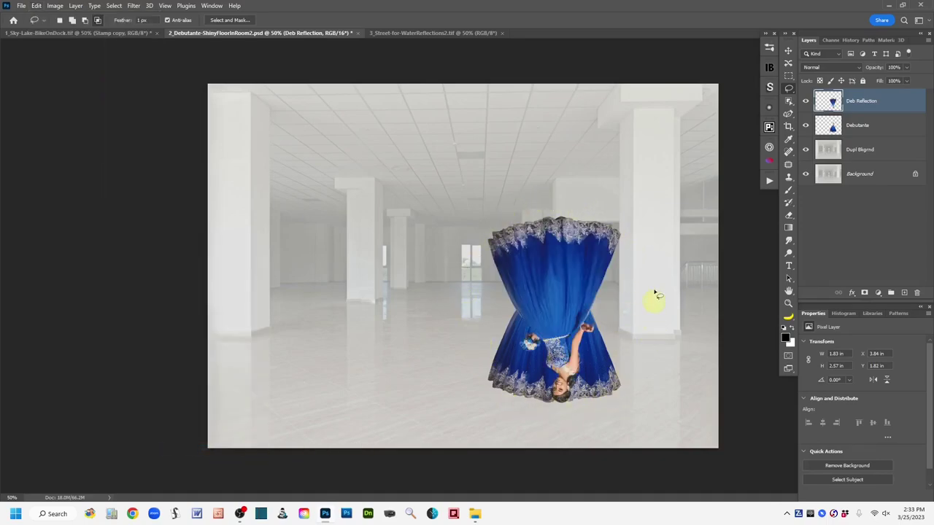
pyautogui.moveTo(604, 307)
pyautogui.mouseDown()
pyautogui.moveTo(564, 251)
pyautogui.moveTo(545, 312)
pyautogui.moveTo(551, 243)
pyautogui.moveTo(539, 317)
pyautogui.moveTo(573, 263)
pyautogui.moveTo(525, 301)
pyautogui.moveTo(547, 294)
pyautogui.moveTo(595, 381)
pyautogui.mouseUp()
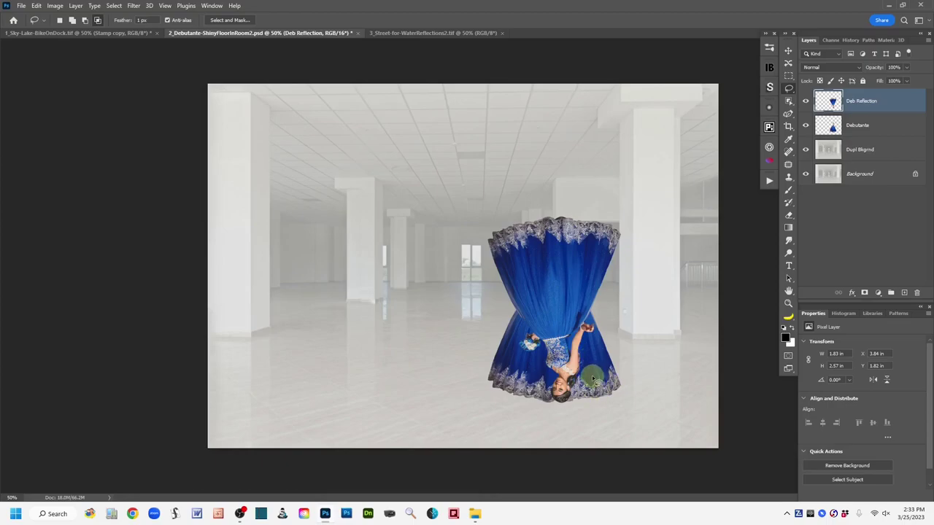
pyautogui.moveTo(593, 377)
pyautogui.mouseDown()
pyautogui.moveTo(567, 240)
pyautogui.moveTo(548, 284)
pyautogui.moveTo(510, 278)
pyautogui.moveTo(582, 290)
pyautogui.mouseUp()
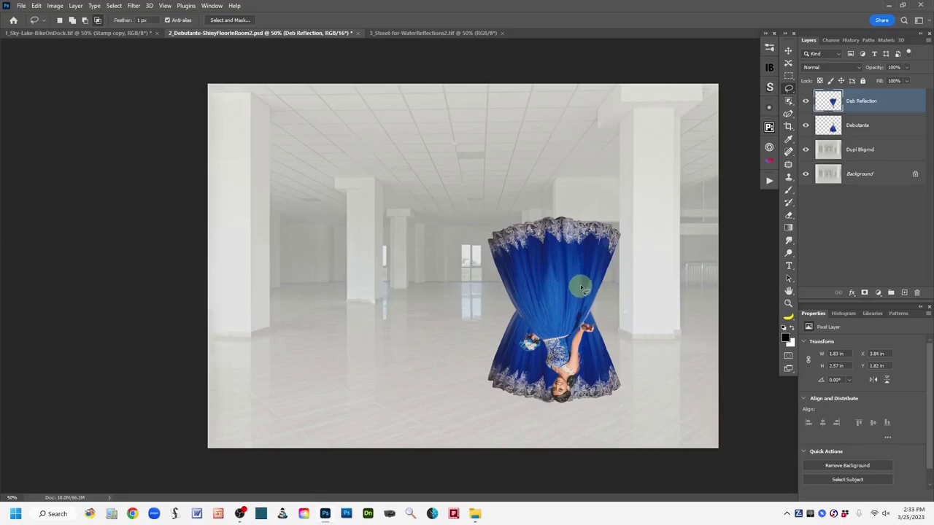
pyautogui.moveTo(581, 289); pyautogui.dragTo(584, 288)
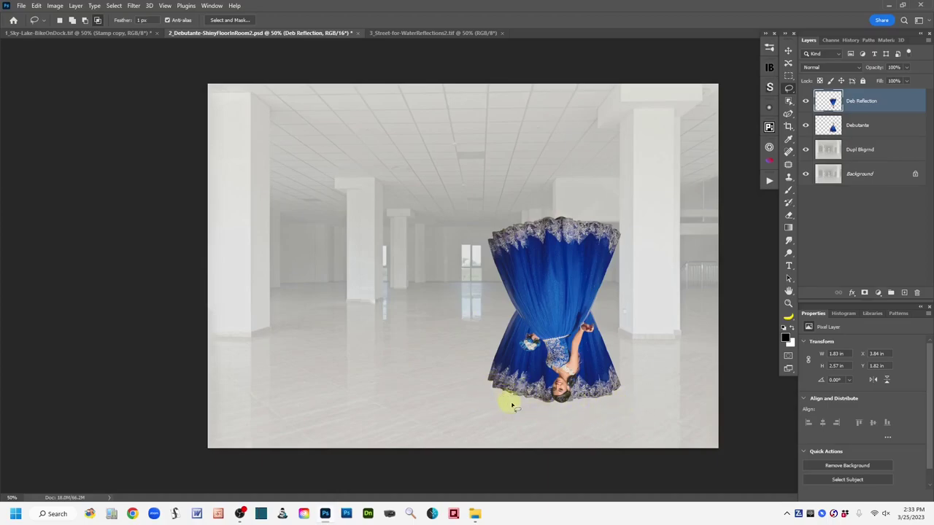
pyautogui.moveTo(605, 352)
pyautogui.mouseDown()
pyautogui.moveTo(574, 272)
pyautogui.moveTo(543, 258)
pyautogui.moveTo(571, 245)
pyautogui.moveTo(514, 241)
pyautogui.moveTo(605, 228)
pyautogui.mouseUp()
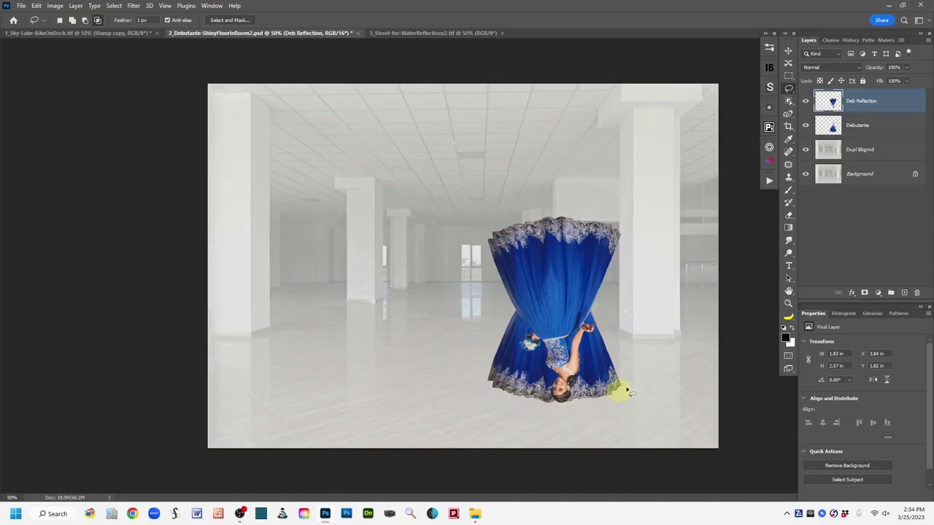
pyautogui.click(558, 339)
pyautogui.moveTo(558, 338); pyautogui.dragTo(553, 264)
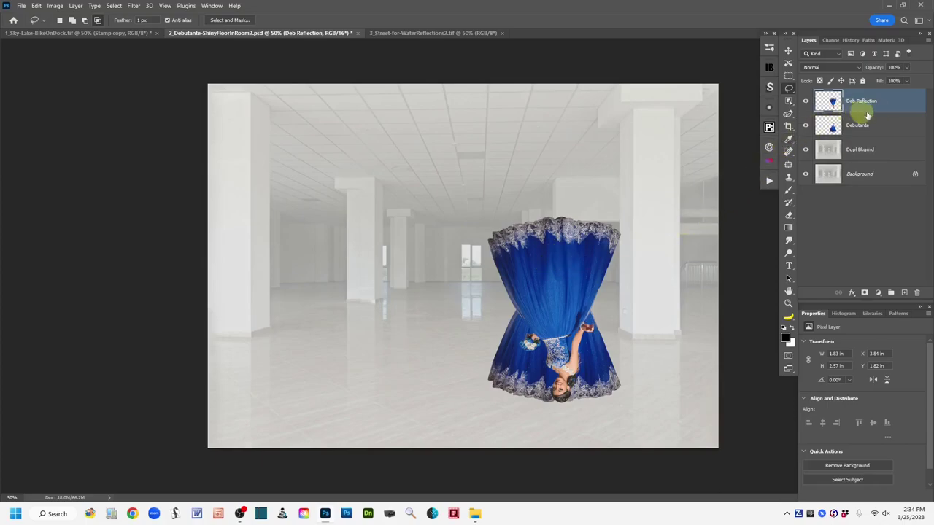
# Step: Move the flipped reflection straight down about 2.4 in so its hem meets the hem of the standing debutante's dress
pyautogui.click(788, 51)
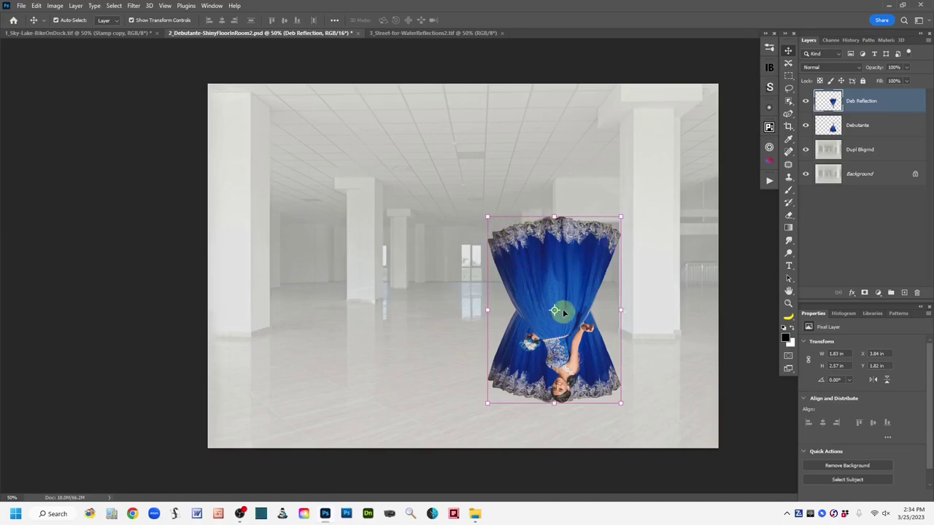
pyautogui.moveTo(554, 269); pyautogui.dragTo(554, 442)
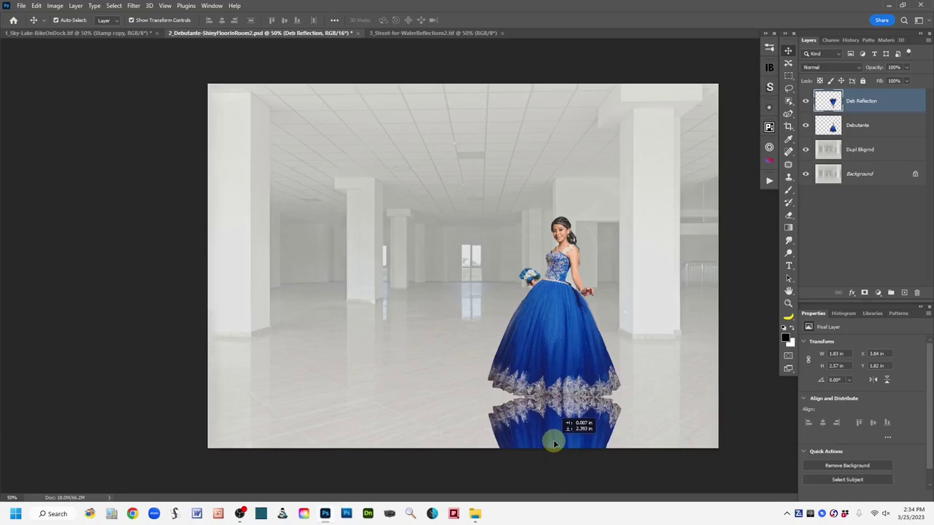
pyautogui.moveTo(553, 443); pyautogui.dragTo(554, 443)
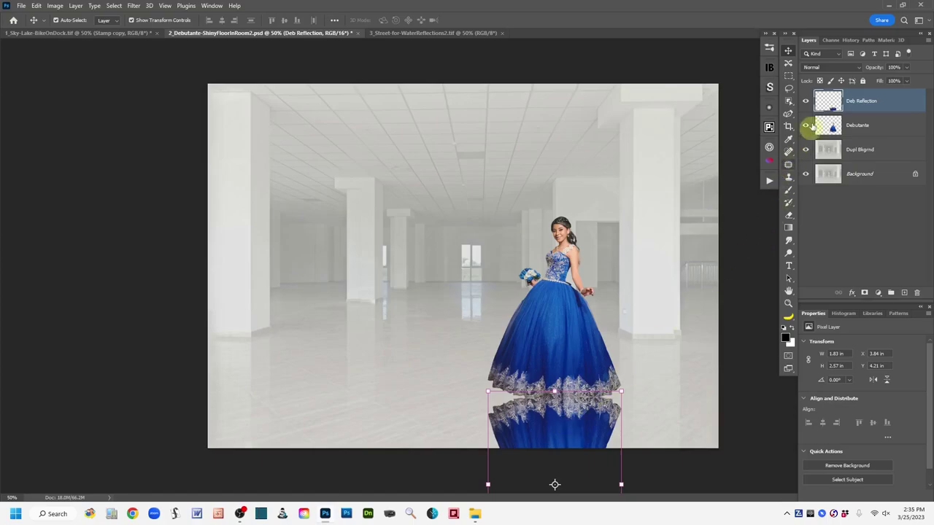
pyautogui.click(788, 89)
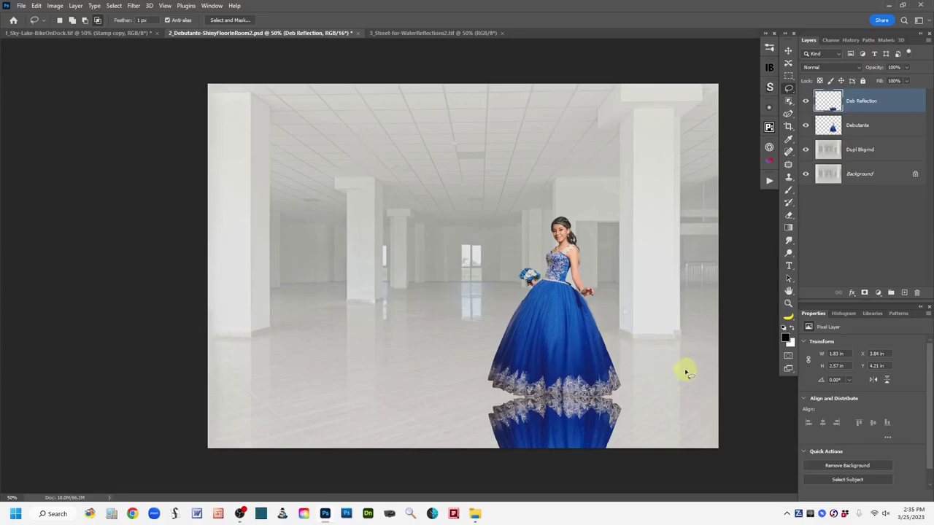
pyautogui.moveTo(564, 394)
pyautogui.mouseDown()
pyautogui.moveTo(562, 333)
pyautogui.moveTo(552, 308)
pyautogui.moveTo(546, 328)
pyautogui.moveTo(546, 308)
pyautogui.moveTo(549, 443)
pyautogui.mouseUp()
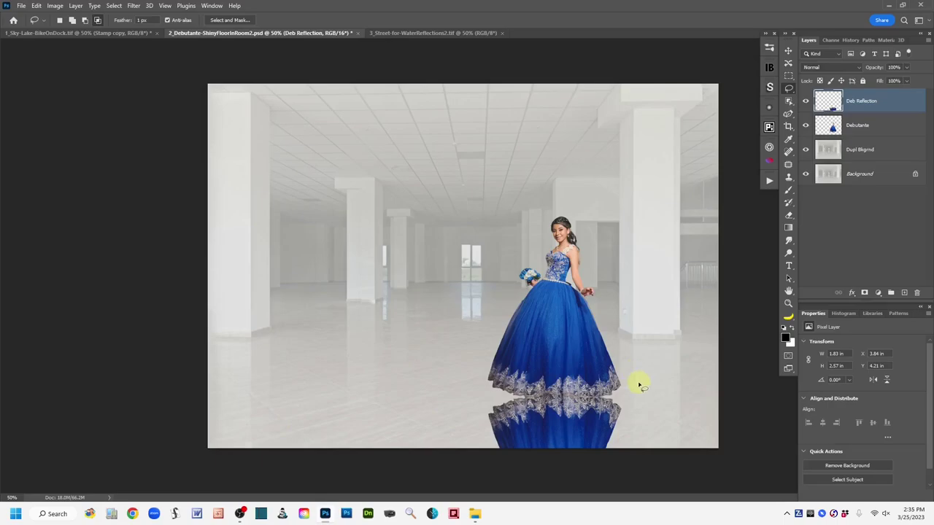
pyautogui.click(555, 432)
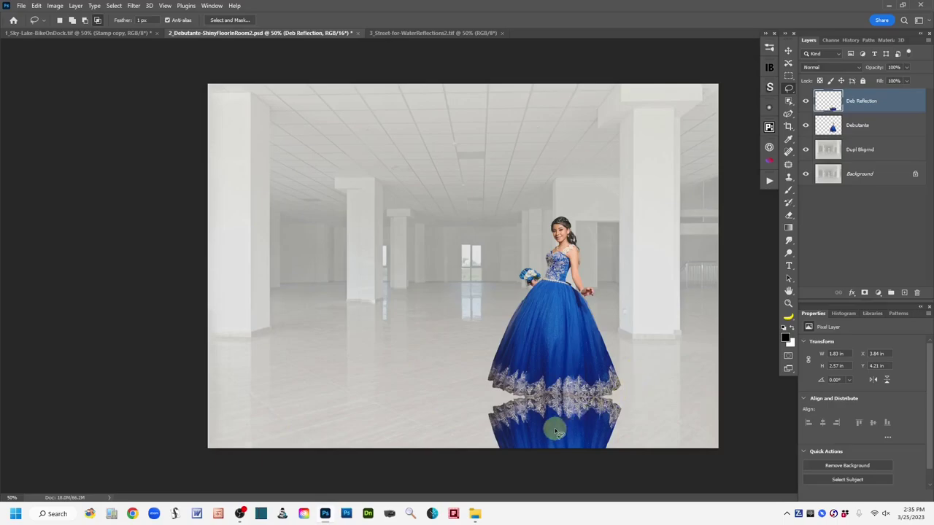
pyautogui.moveTo(555, 432)
pyautogui.mouseDown()
pyautogui.moveTo(541, 438)
pyautogui.moveTo(555, 435)
pyautogui.moveTo(550, 428)
pyautogui.mouseUp()
# Step: Start warping the Deb Reflection layer and pull its upper left corner upward to close the gap at the dress's left hem
pyautogui.click(36, 7)
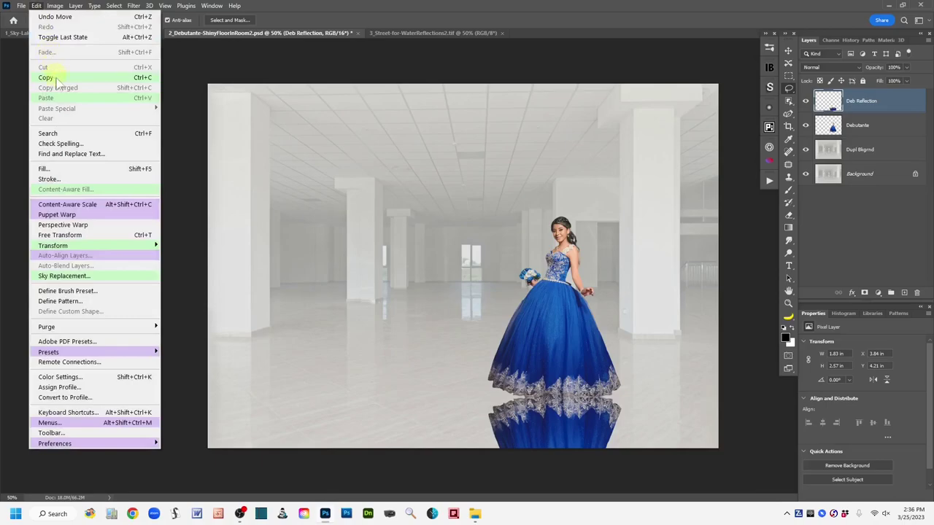
pyautogui.moveTo(115, 246)
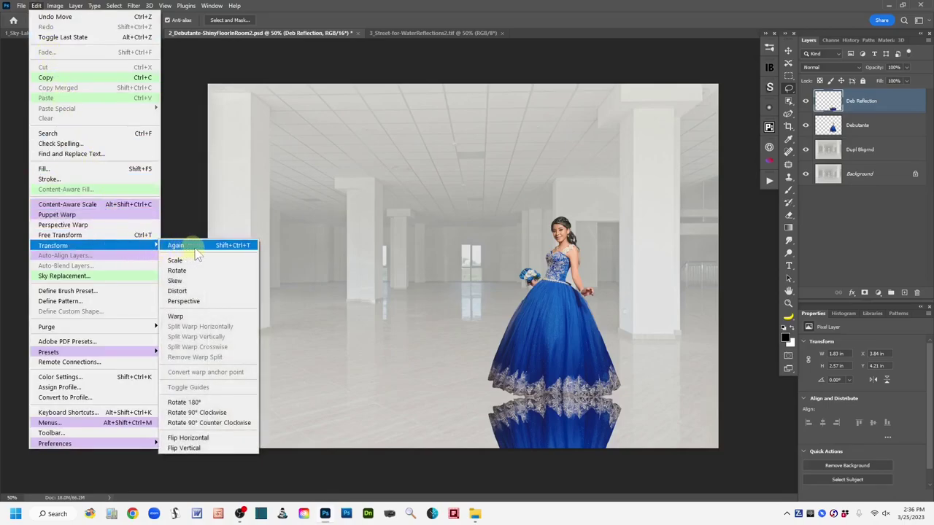
pyautogui.click(233, 319)
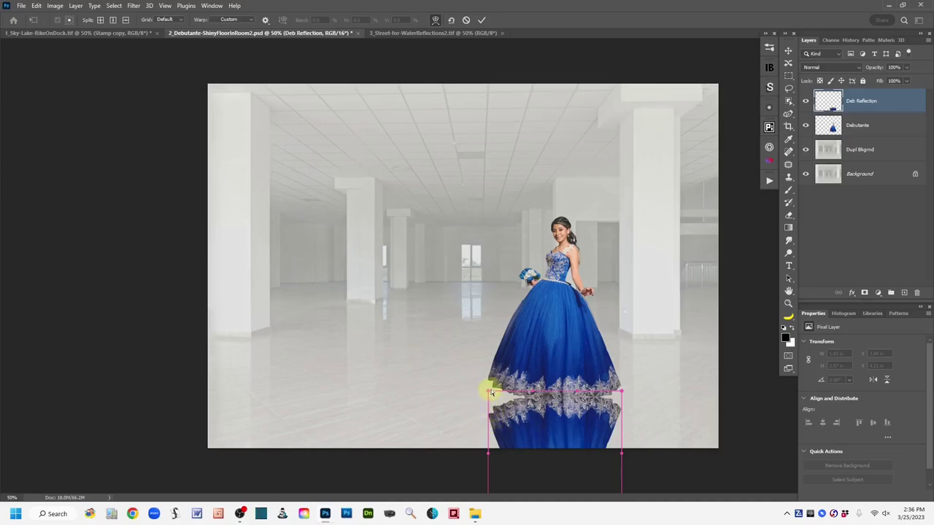
pyautogui.moveTo(488, 395); pyautogui.dragTo(488, 375)
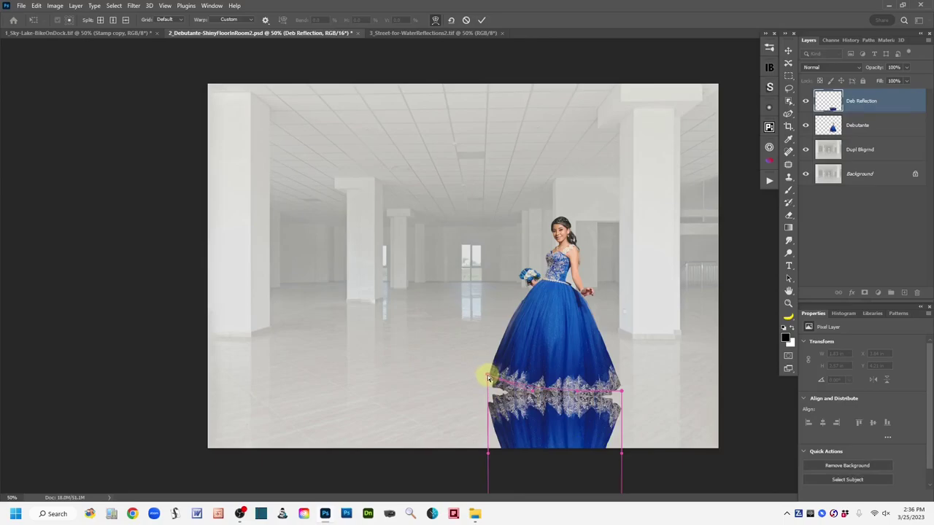
pyautogui.moveTo(489, 379); pyautogui.dragTo(488, 348)
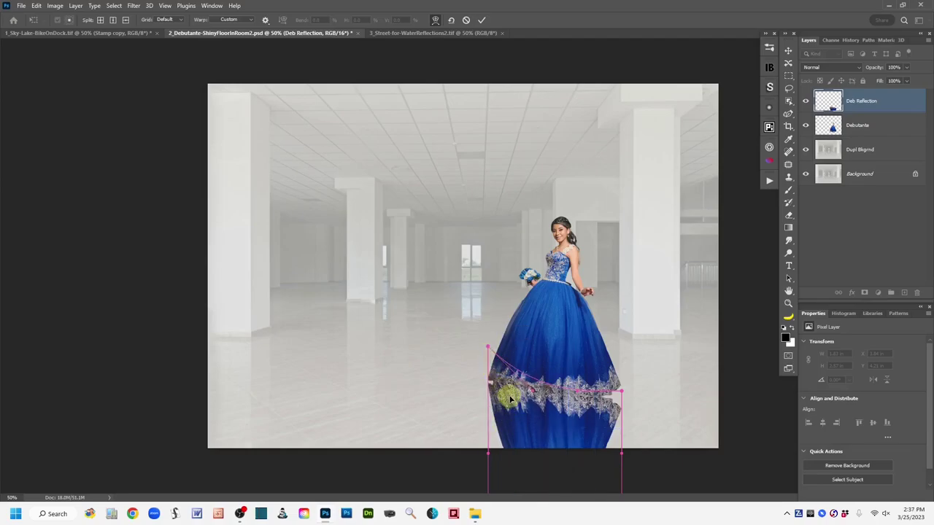
pyautogui.moveTo(511, 398)
pyautogui.mouseDown()
pyautogui.moveTo(498, 404)
pyautogui.moveTo(490, 388)
pyautogui.moveTo(517, 398)
pyautogui.moveTo(511, 385)
pyautogui.moveTo(518, 400)
pyautogui.moveTo(481, 392)
pyautogui.moveTo(505, 400)
pyautogui.mouseUp()
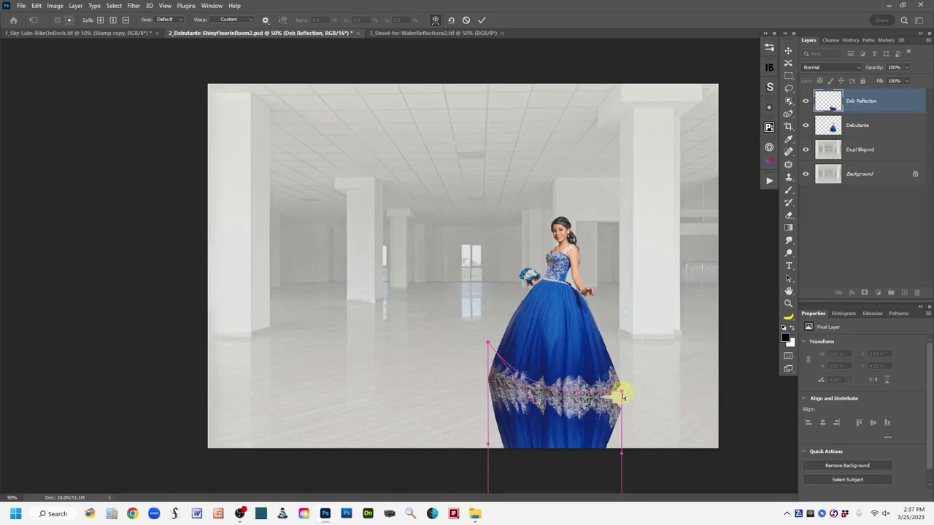
# Step: Pull the warp's upper right corner upward, fine-tune the reflected hem along the dress's edge, and commit the warp
pyautogui.moveTo(622, 394); pyautogui.dragTo(620, 366)
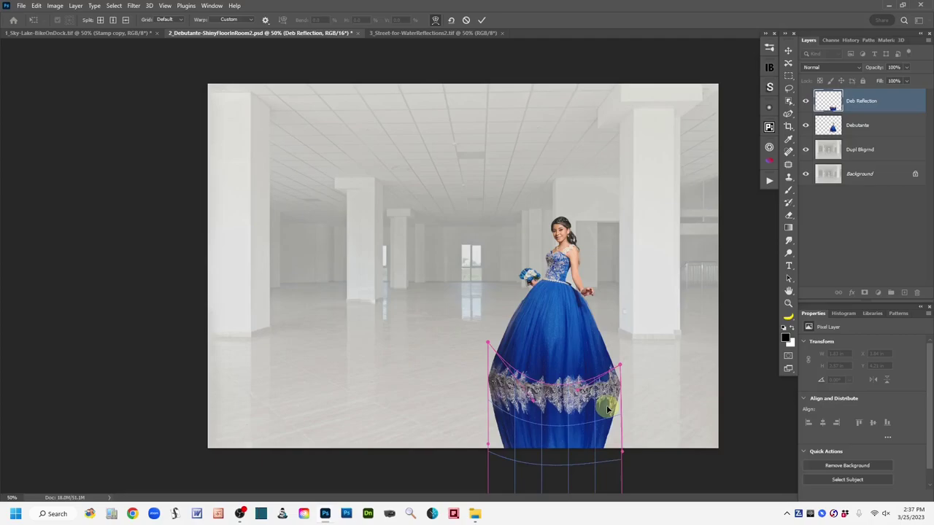
pyautogui.moveTo(606, 405)
pyautogui.mouseDown()
pyautogui.moveTo(550, 422)
pyautogui.moveTo(564, 417)
pyautogui.moveTo(559, 412)
pyautogui.moveTo(565, 420)
pyautogui.moveTo(519, 403)
pyautogui.moveTo(540, 394)
pyautogui.moveTo(511, 411)
pyautogui.moveTo(556, 428)
pyautogui.moveTo(555, 413)
pyautogui.moveTo(606, 410)
pyautogui.moveTo(532, 409)
pyautogui.moveTo(492, 387)
pyautogui.moveTo(499, 394)
pyautogui.mouseUp()
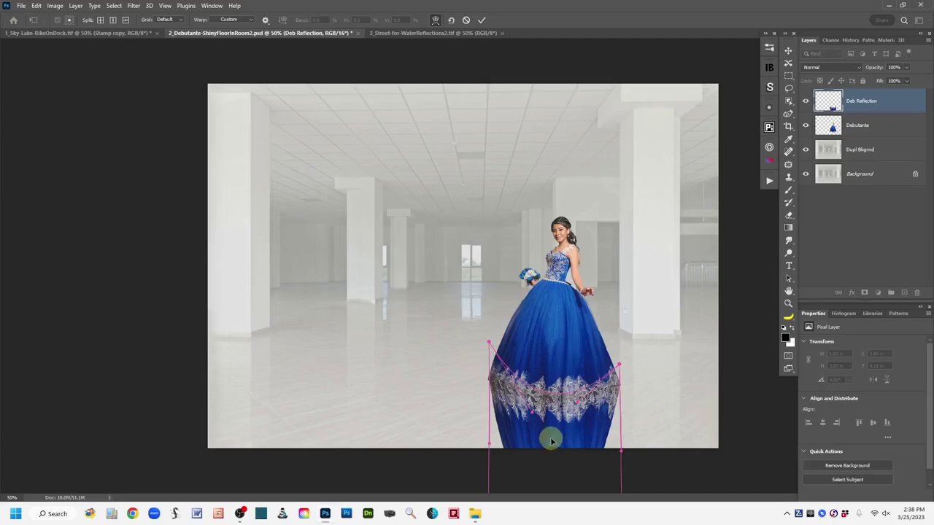
pyautogui.click(481, 20)
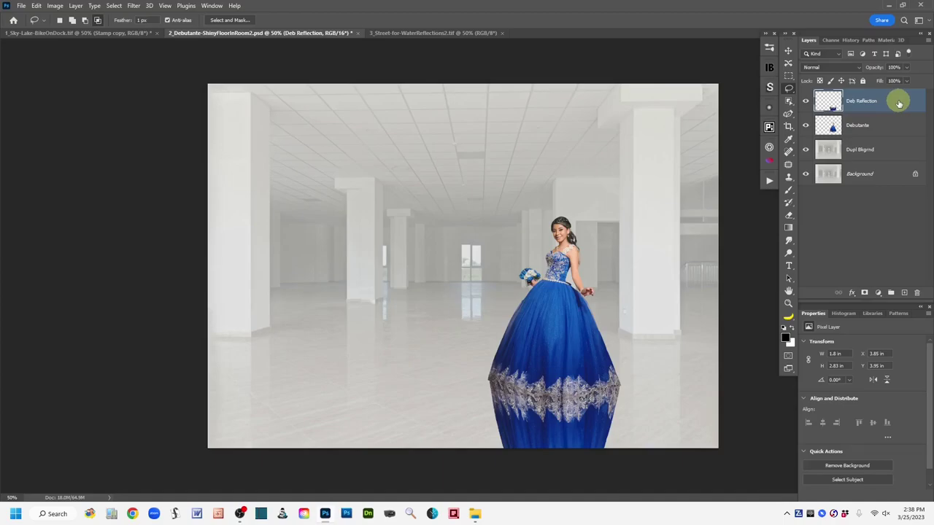
# Step: Duplicate the Deb Reflection layer, hide the original and rename it Deb Reflection orig, and make the copy the active layer
pyautogui.moveTo(899, 104); pyautogui.dragTo(907, 293)
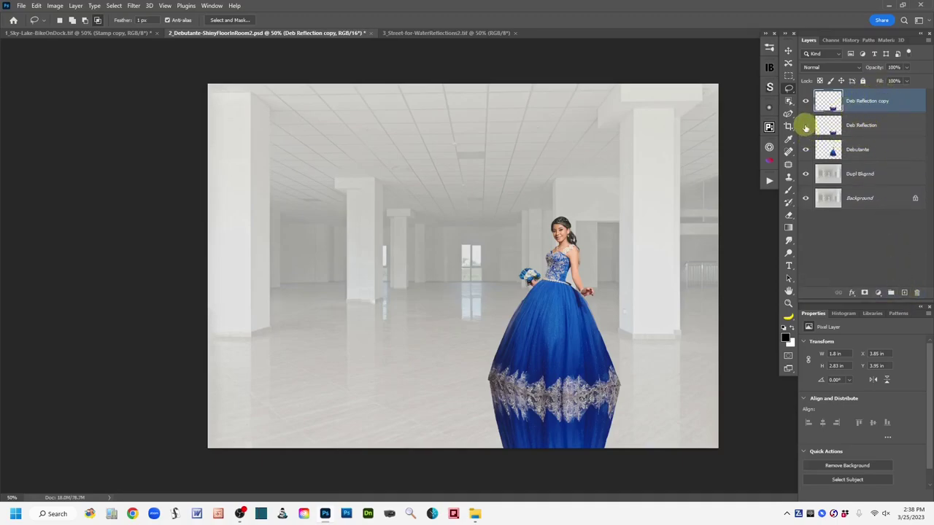
pyautogui.click(805, 128)
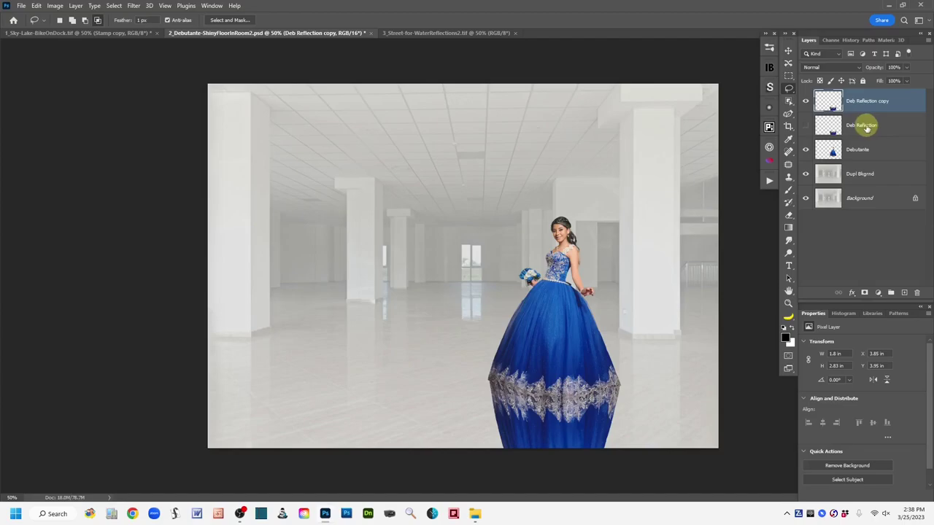
pyautogui.click(867, 128)
pyautogui.doubleClick(880, 125)
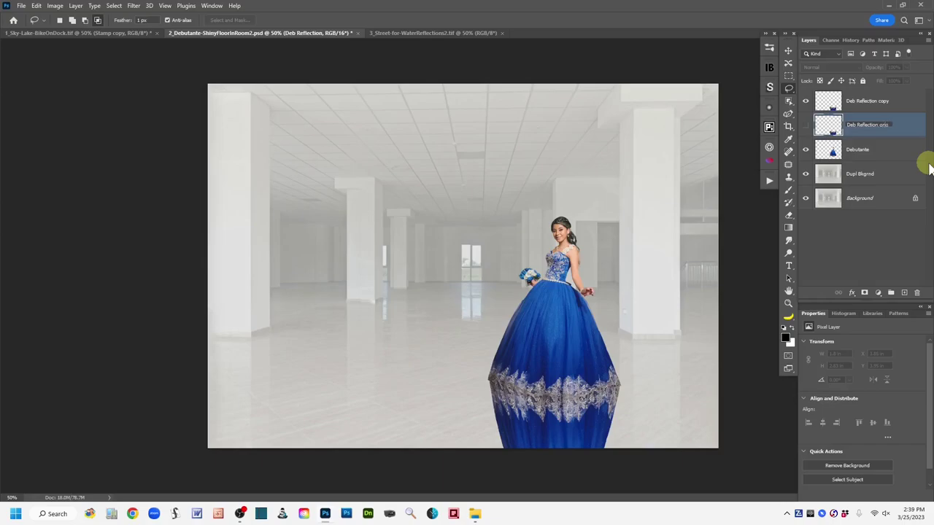
pyautogui.write('orig')
pyautogui.click(907, 126)
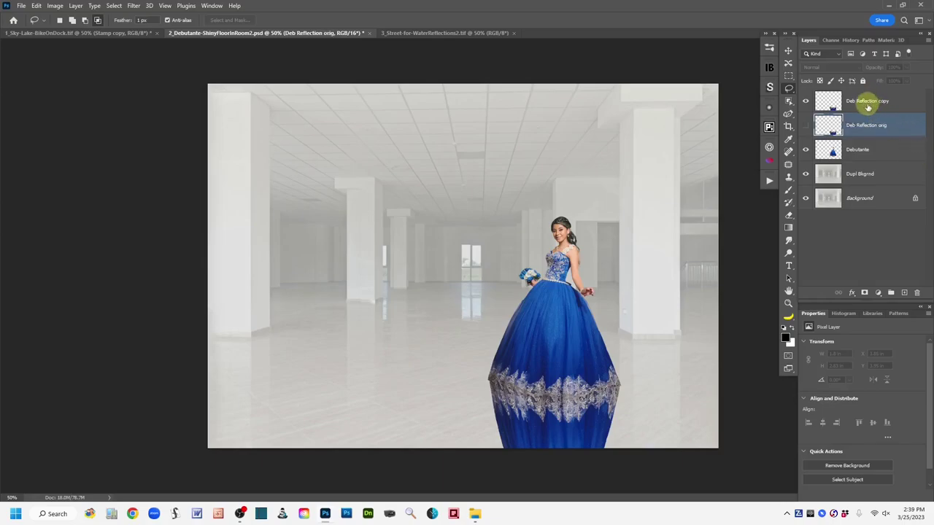
pyautogui.click(868, 106)
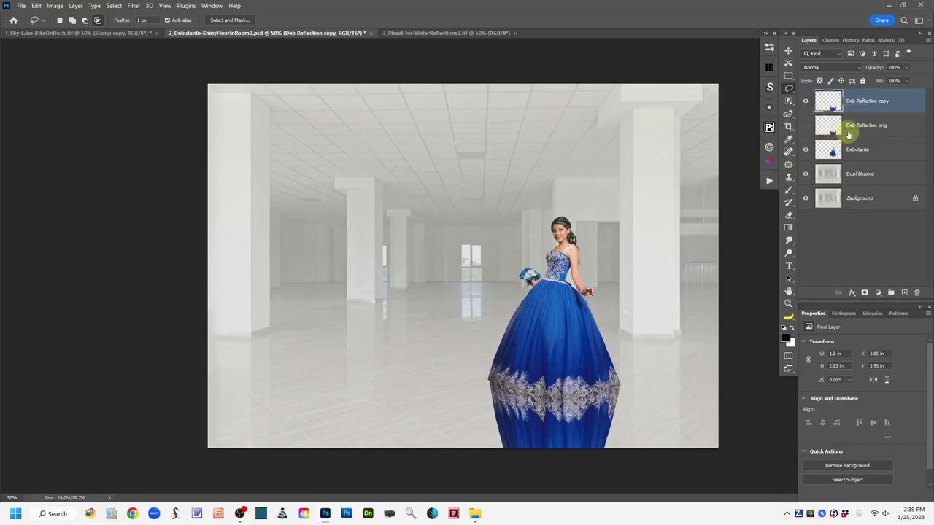
pyautogui.click(807, 126)
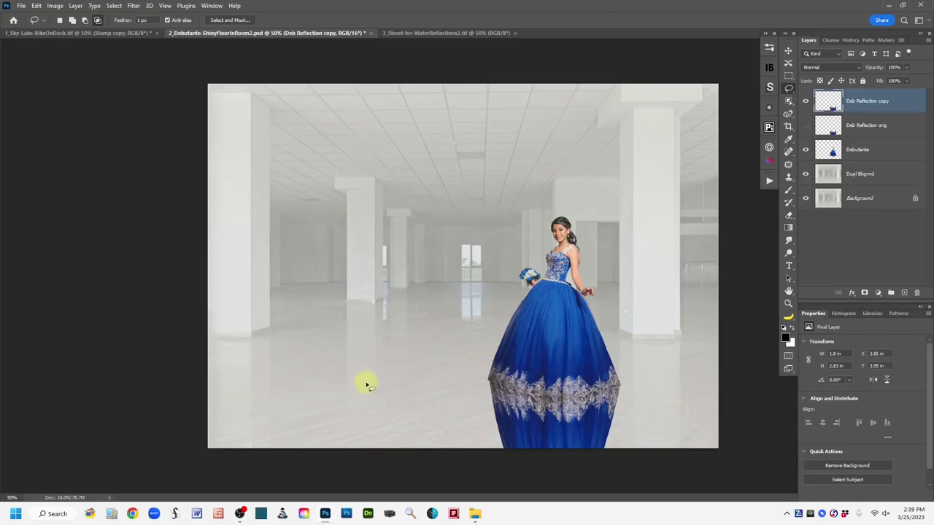
pyautogui.moveTo(523, 455)
pyautogui.mouseDown()
pyautogui.moveTo(599, 426)
pyautogui.moveTo(490, 405)
pyautogui.moveTo(562, 437)
pyautogui.moveTo(608, 427)
pyautogui.moveTo(506, 418)
pyautogui.moveTo(597, 456)
pyautogui.moveTo(621, 431)
pyautogui.mouseUp()
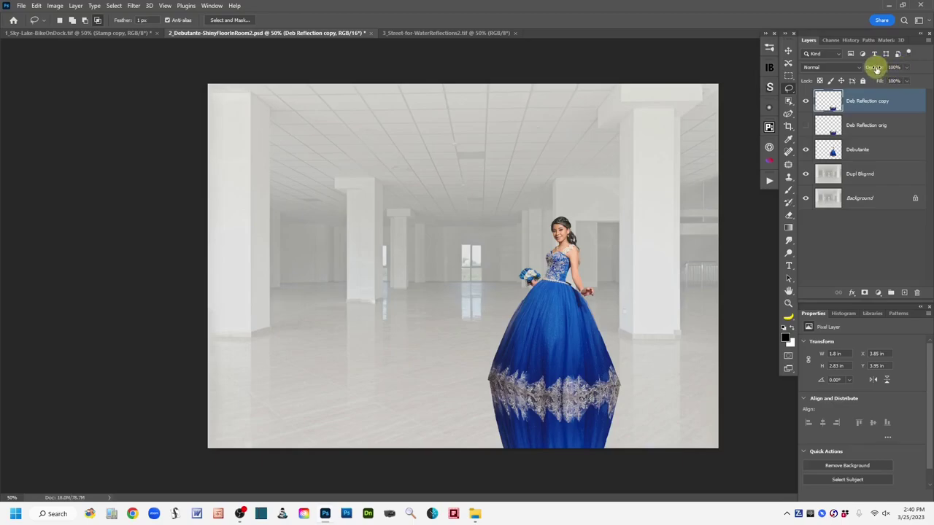
# Step: Reduce the Deb Reflection copy layer's opacity to 13% to make a faint floor reflection
pyautogui.moveTo(875, 68); pyautogui.dragTo(843, 76)
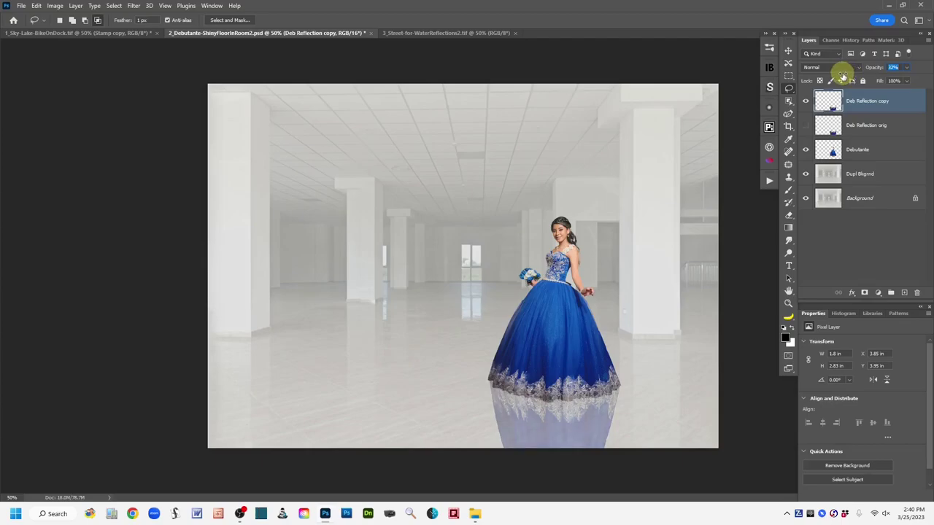
pyautogui.moveTo(843, 76); pyautogui.dragTo(834, 70)
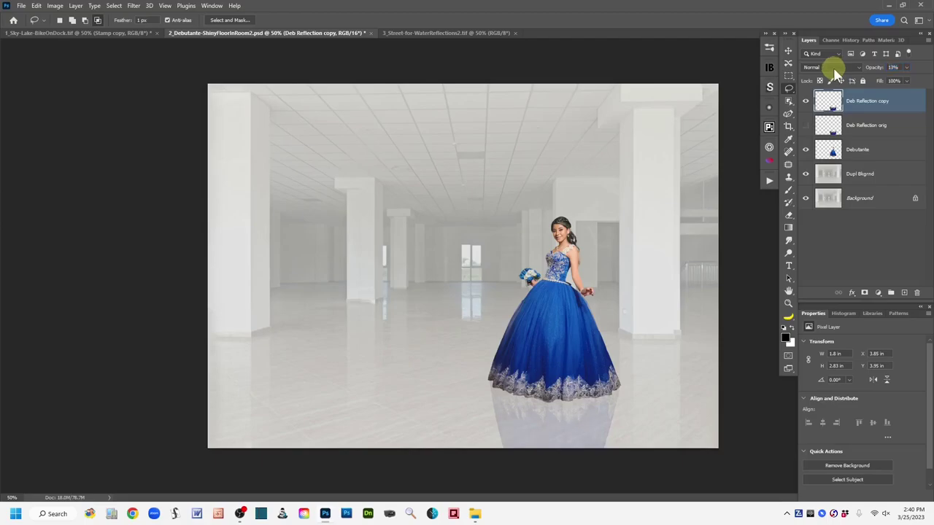
pyautogui.click(835, 354)
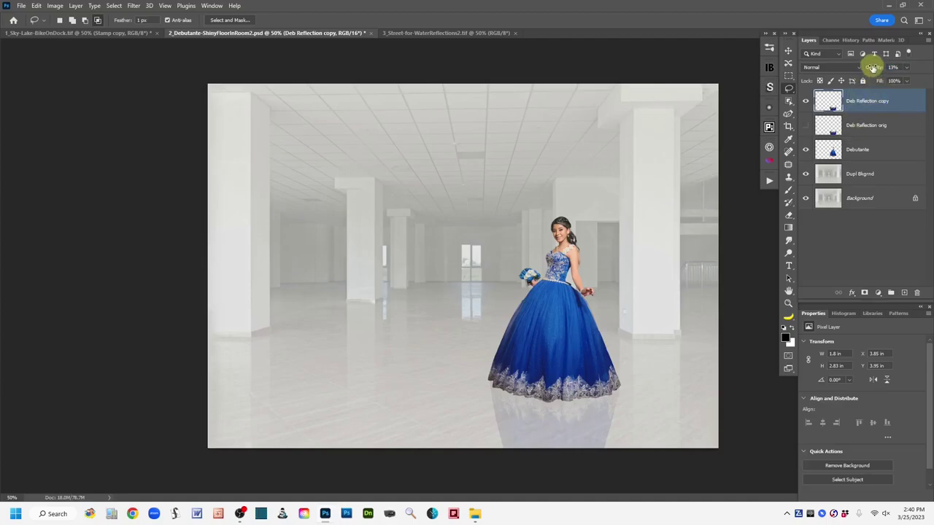
pyautogui.moveTo(873, 68); pyautogui.dragTo(872, 70)
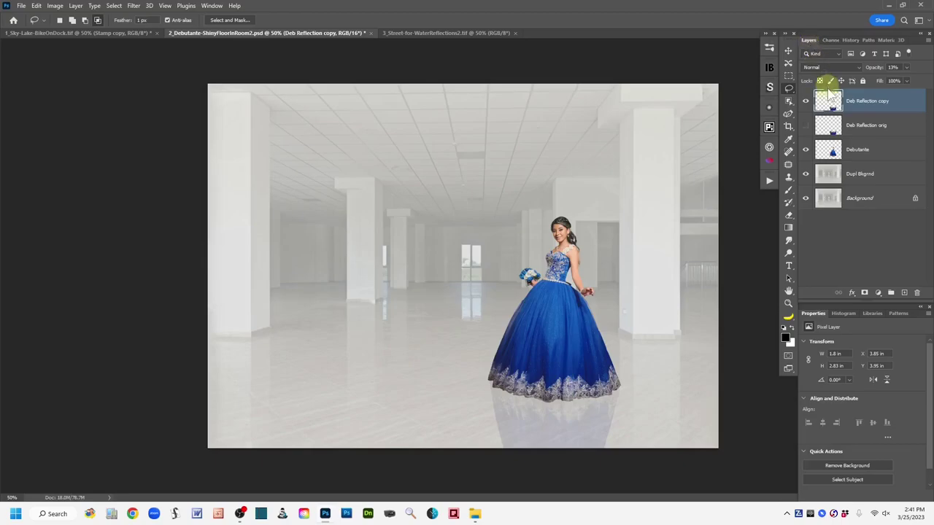
# Step: Add a white layer mask to the Deb Reflection copy layer
pyautogui.click(864, 293)
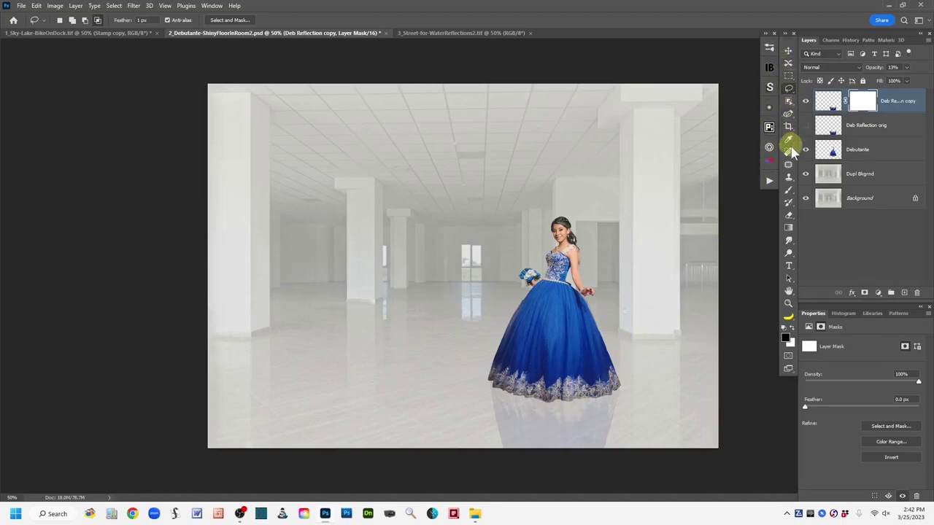
# Step: Draw a short linear black-to-white gradient upward across the bottom edge on the Deb Reflection copy mask, and inspect the mask alone
pyautogui.click(789, 228)
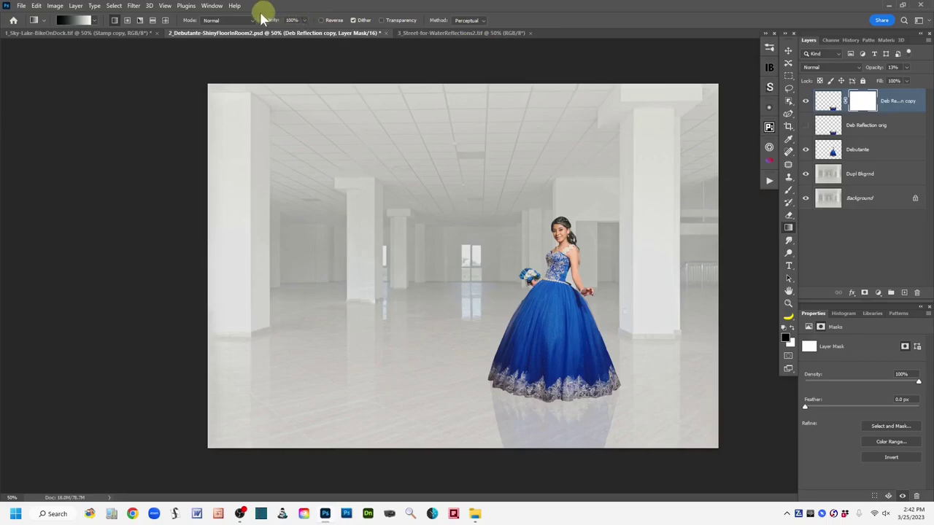
pyautogui.click(93, 18)
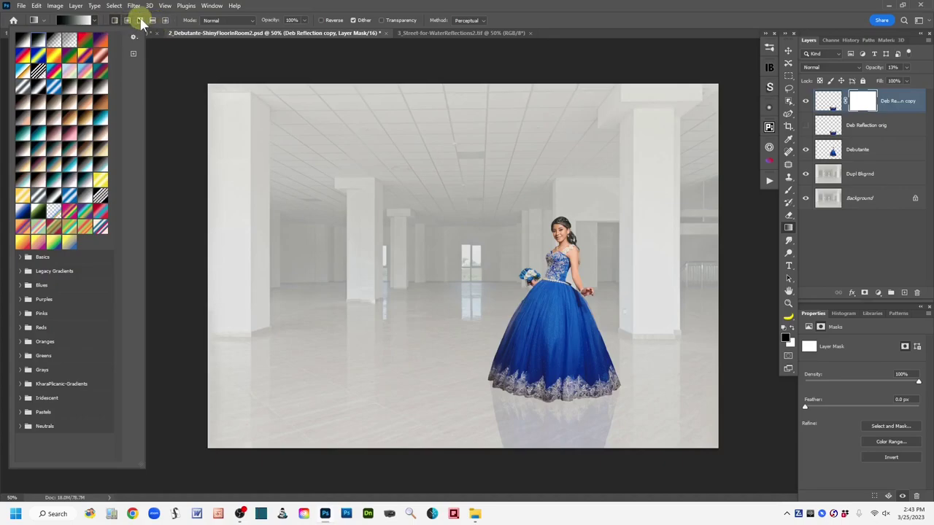
pyautogui.click(303, 10)
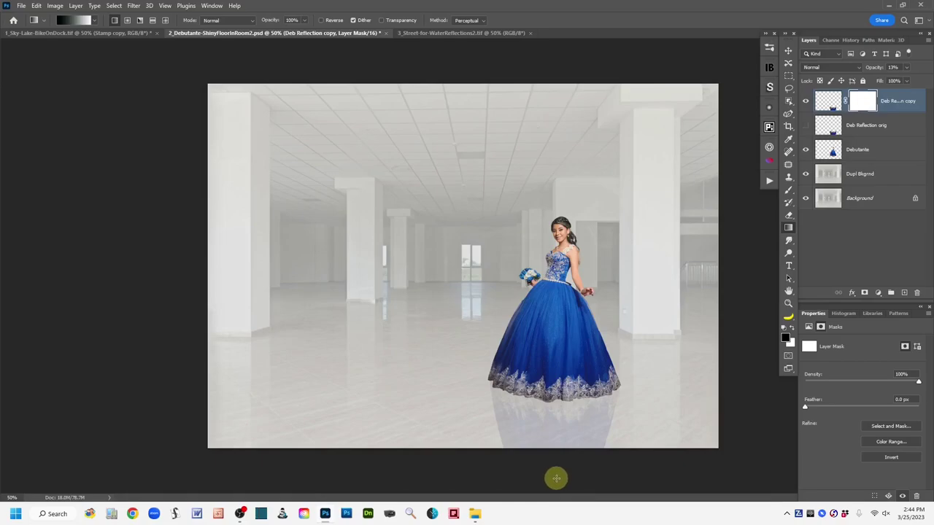
pyautogui.moveTo(556, 479); pyautogui.dragTo(557, 453)
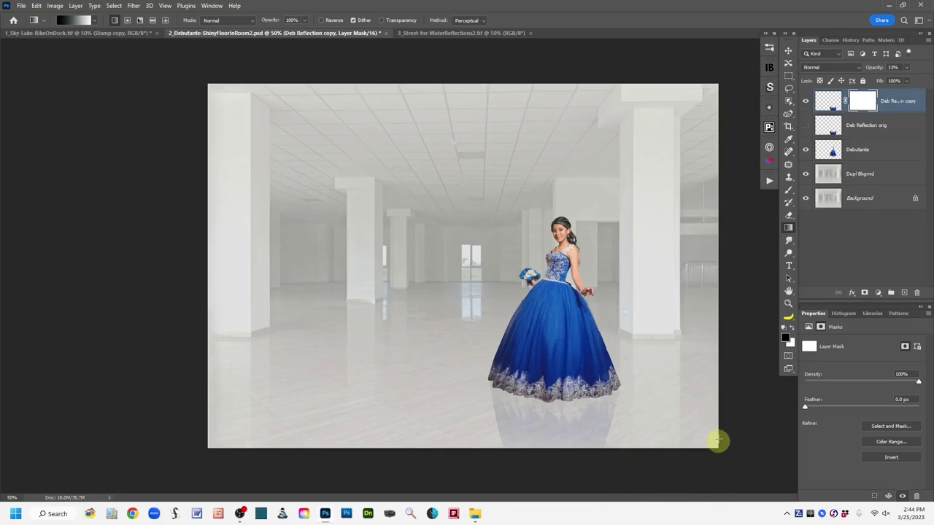
pyautogui.keyDown('alt'); pyautogui.click(862, 104); pyautogui.keyUp('alt')
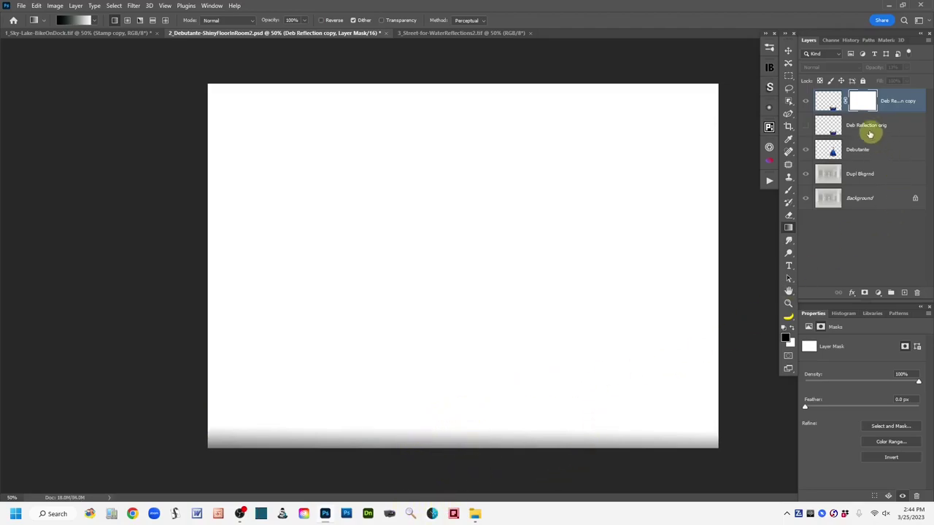
pyautogui.keyDown('alt'); pyautogui.click(863, 101); pyautogui.keyUp('alt')
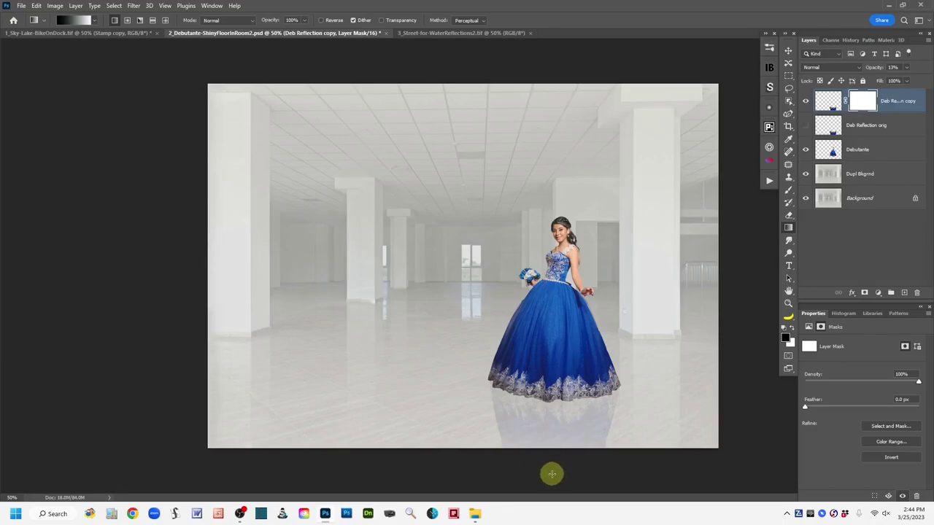
# Step: Redraw the mask gradient longer, from below the image up into the dress's reflection, and check the mask alone
pyautogui.moveTo(551, 475); pyautogui.dragTo(554, 425)
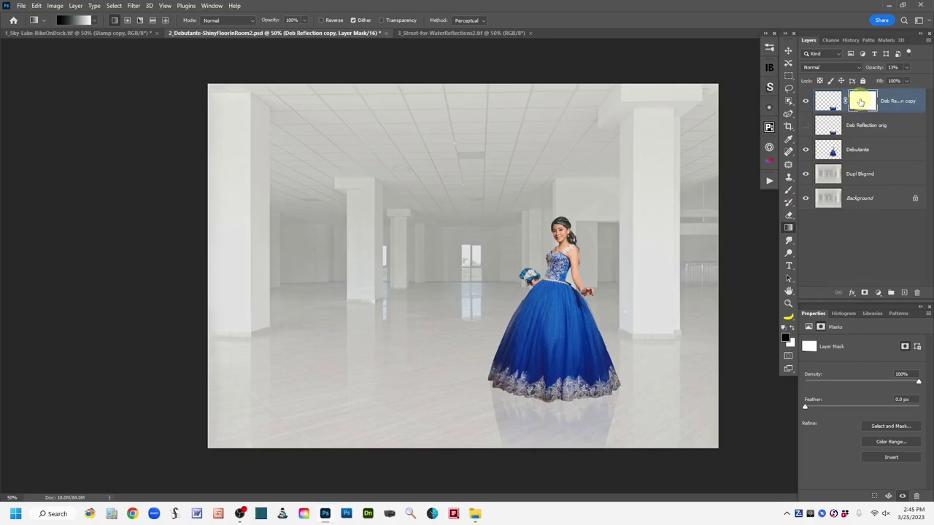
pyautogui.keyDown('alt'); pyautogui.click(861, 102); pyautogui.keyUp('alt')
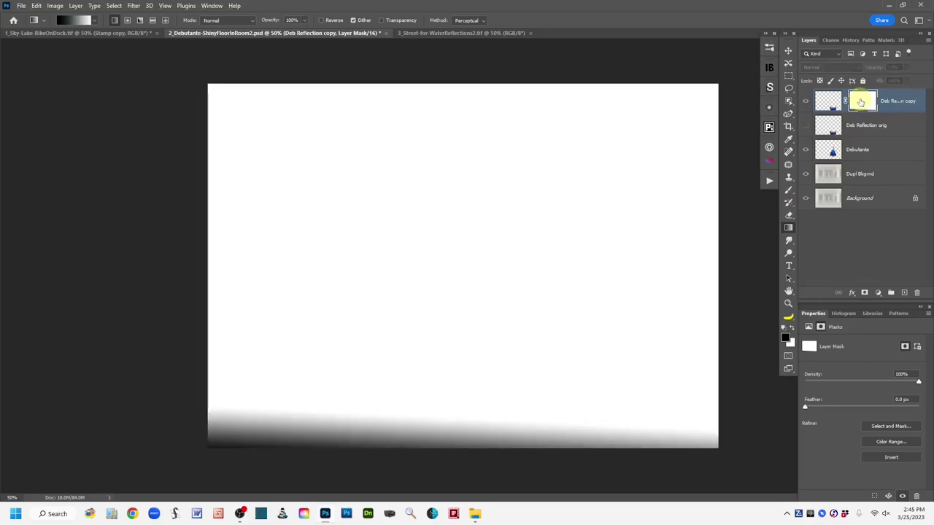
pyautogui.keyDown('alt'); pyautogui.click(861, 102); pyautogui.keyUp('alt')
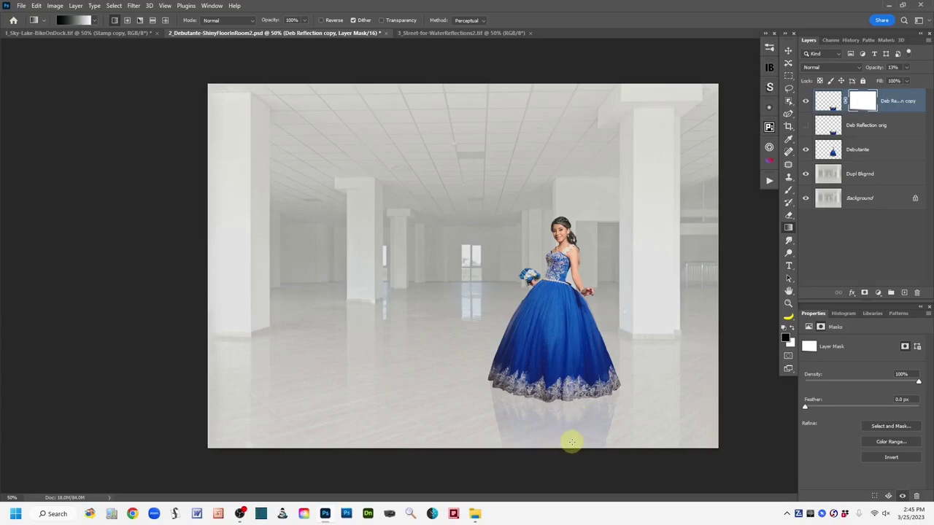
# Step: Apply a slight Gaussian Blur to the Deb Reflection copy layer's pixels rather than its mask
pyautogui.click(828, 102)
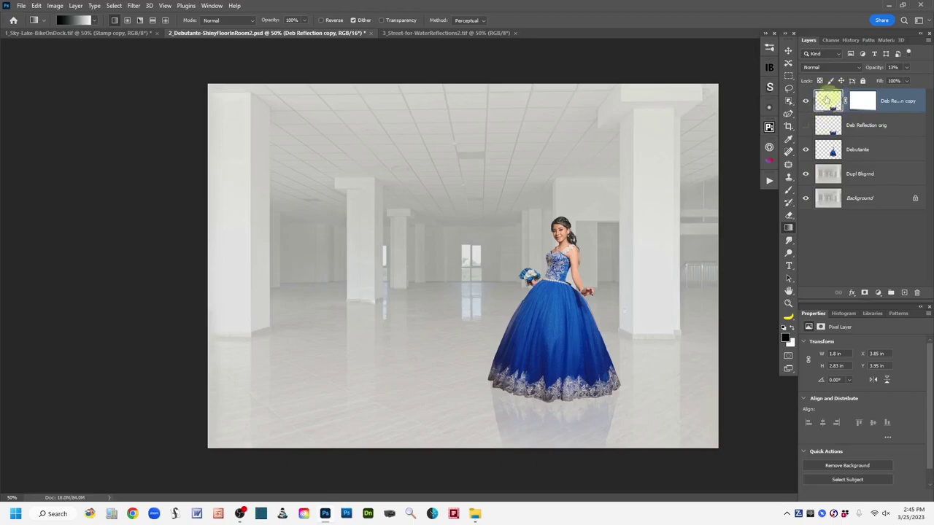
pyautogui.click(134, 5)
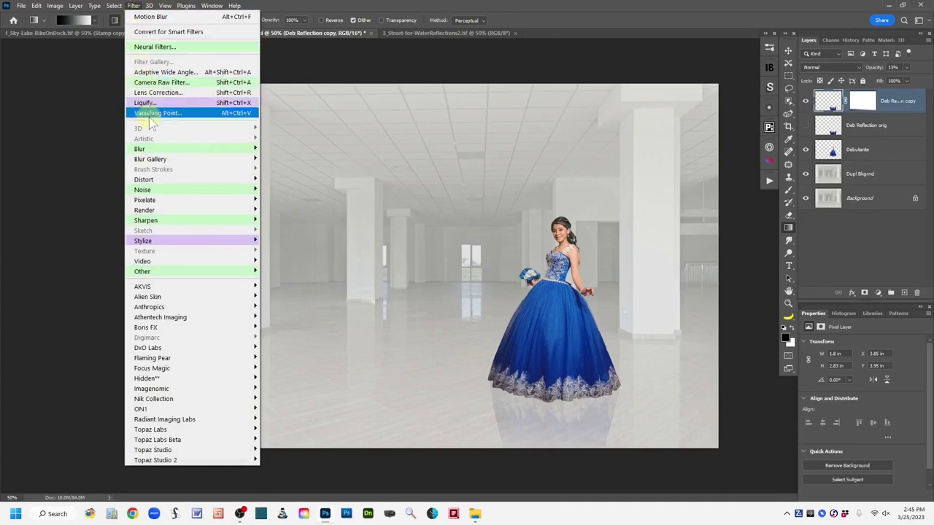
pyautogui.moveTo(159, 149)
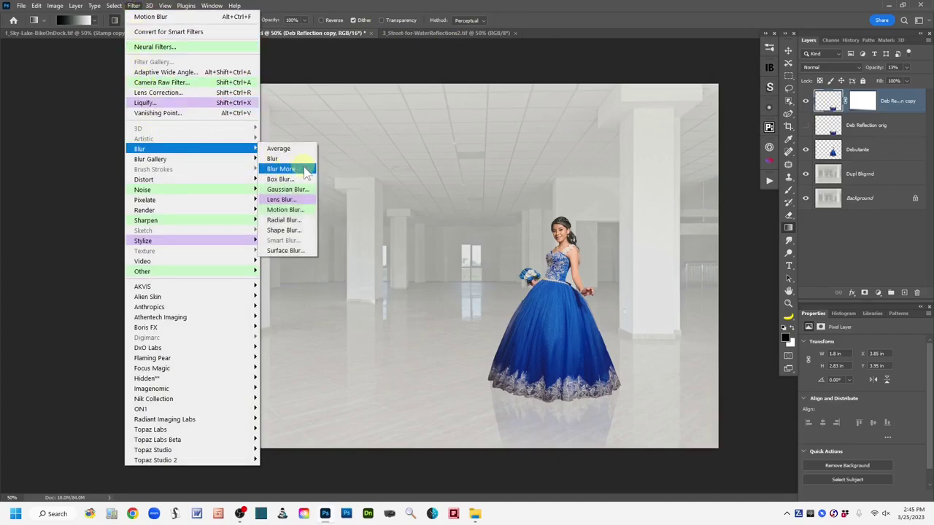
pyautogui.click(305, 192)
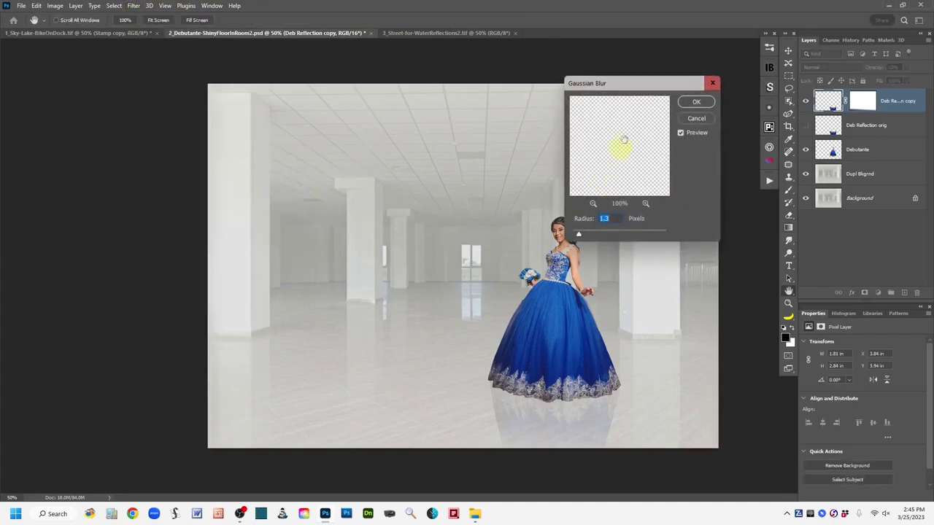
pyautogui.moveTo(649, 86); pyautogui.dragTo(673, 84)
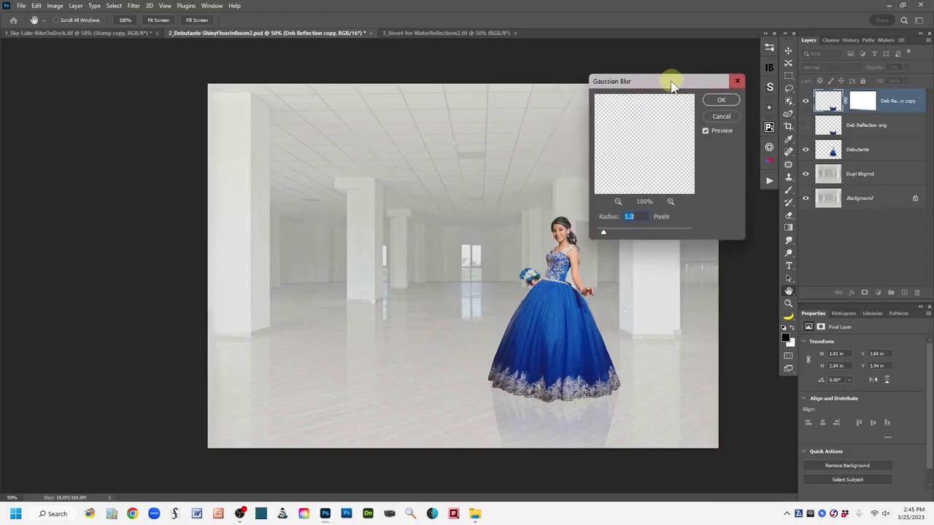
pyautogui.moveTo(604, 235); pyautogui.dragTo(602, 235)
pyautogui.click(726, 96)
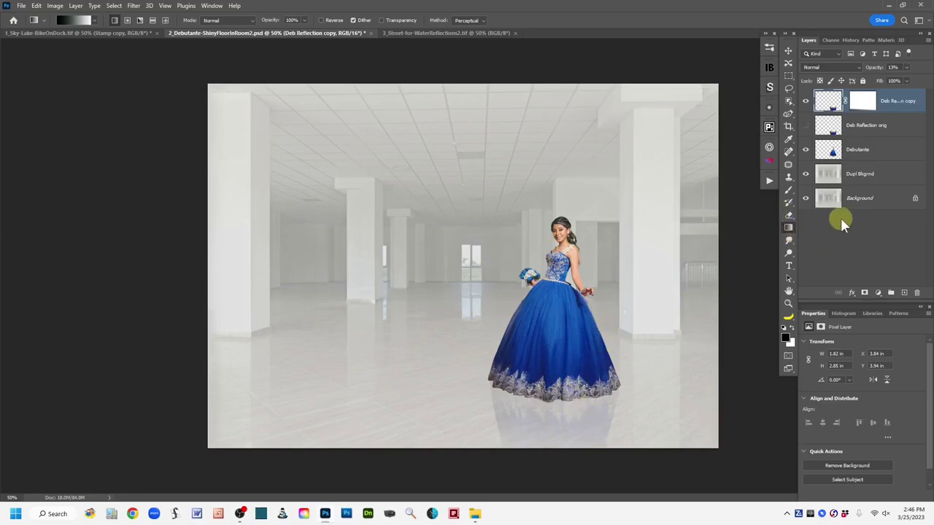
# Step: Compare the composite with the Background layer alone, and examine the dress's hem and floor reflection at 100% zoom
pyautogui.keyDown('alt'); pyautogui.click(806, 199); pyautogui.keyUp('alt')
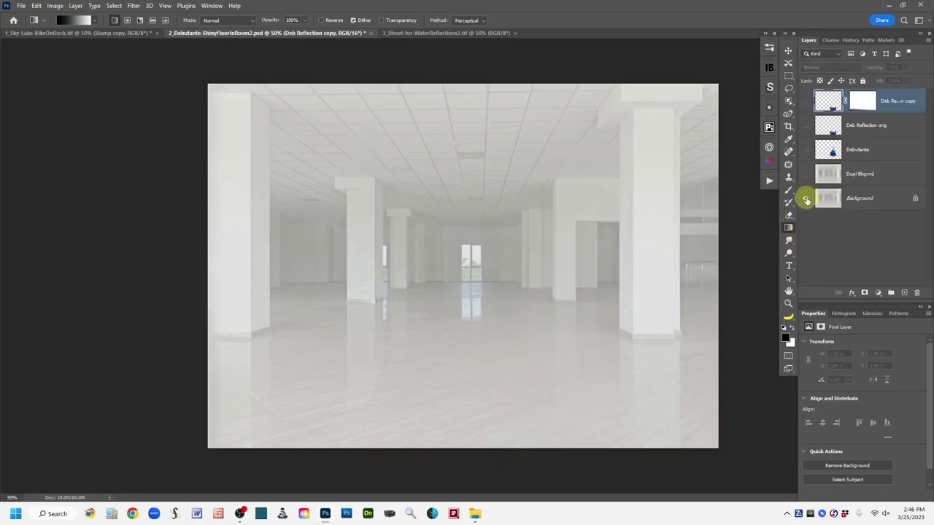
pyautogui.keyDown('alt'); pyautogui.click(806, 199); pyautogui.keyUp('alt')
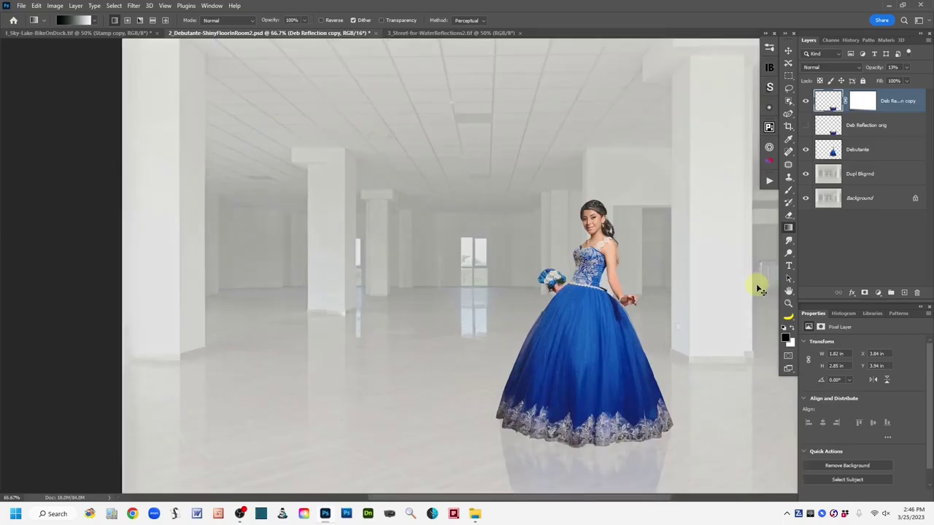
pyautogui.hotkey('ctrl', '1')
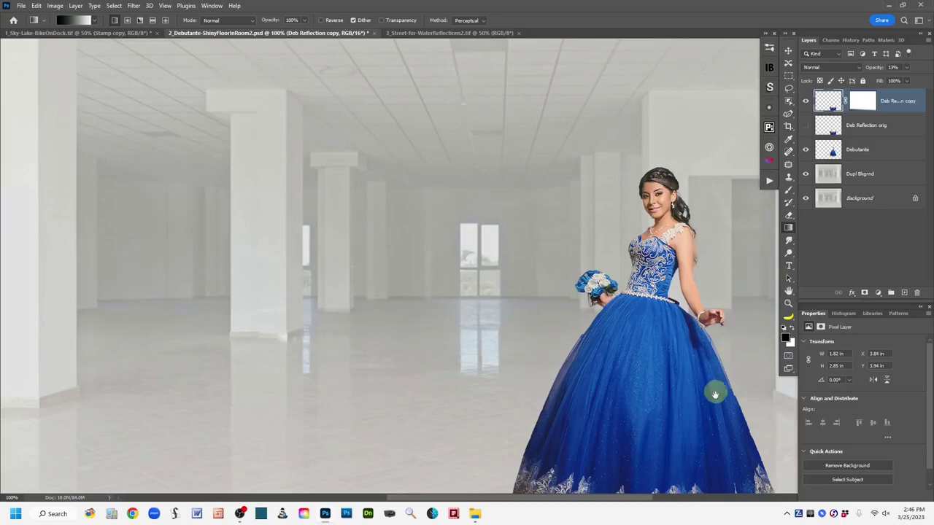
pyautogui.moveTo(715, 390); pyautogui.dragTo(554, 267)
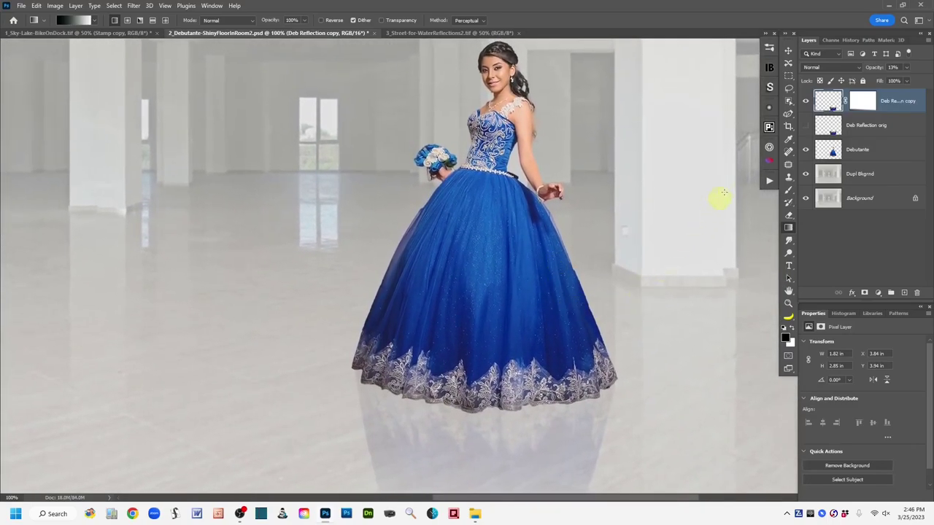
pyautogui.click(788, 87)
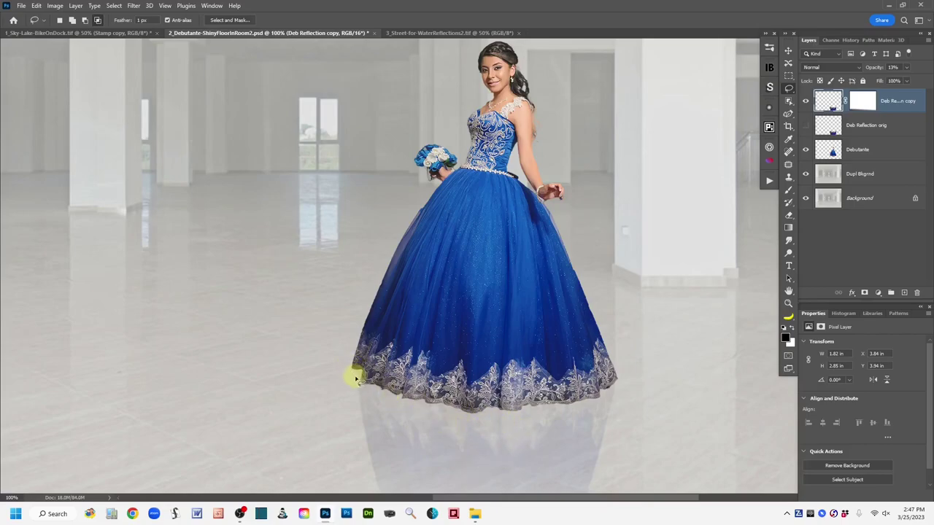
pyautogui.moveTo(410, 400)
pyautogui.mouseDown()
pyautogui.moveTo(483, 389)
pyautogui.moveTo(526, 401)
pyautogui.moveTo(532, 390)
pyautogui.moveTo(513, 401)
pyautogui.mouseUp()
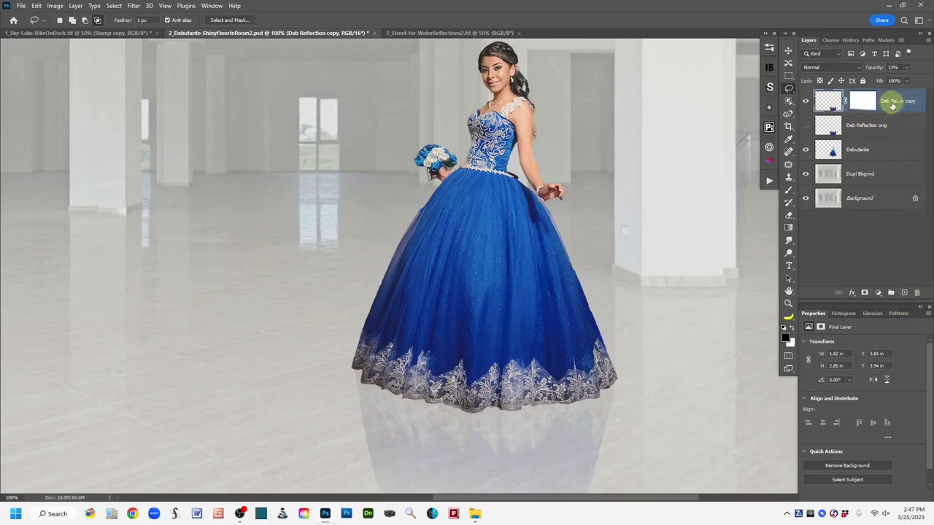
# Step: Create a new layer named Shadow Below Subject above the Deb Reflection copy layer, and choose the Brush tool for painting
pyautogui.click(905, 294)
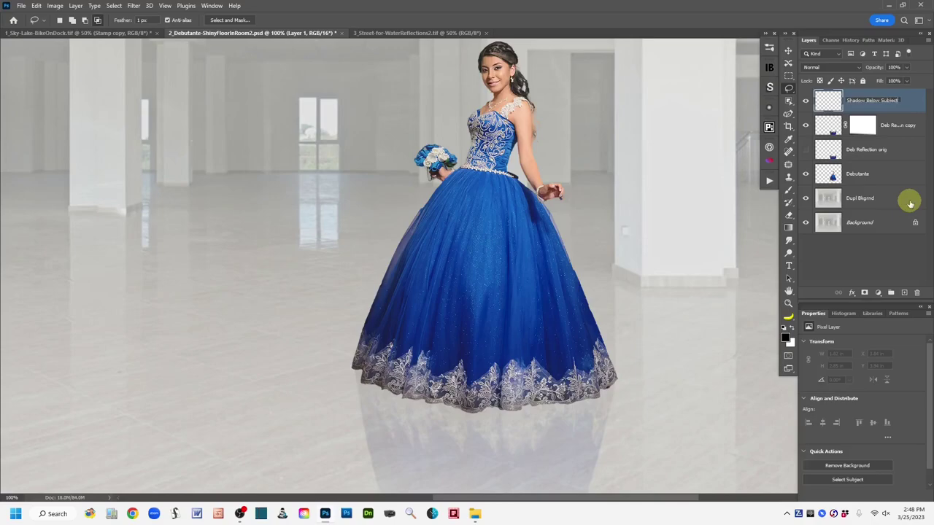
pyautogui.click(912, 105)
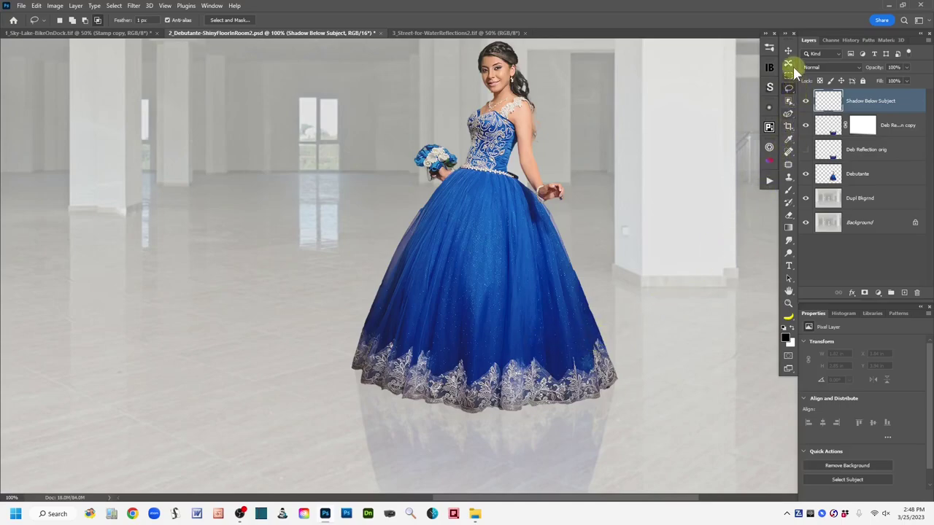
pyautogui.click(789, 192)
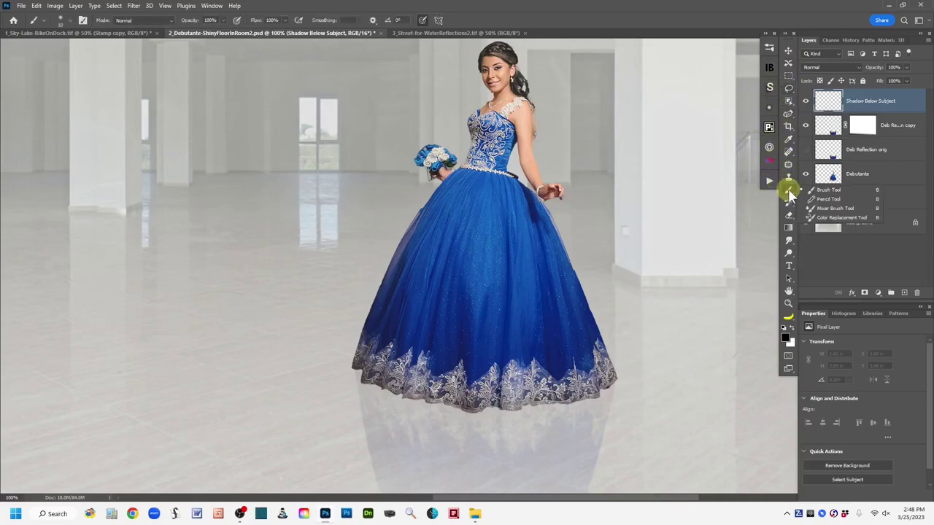
pyautogui.click(828, 191)
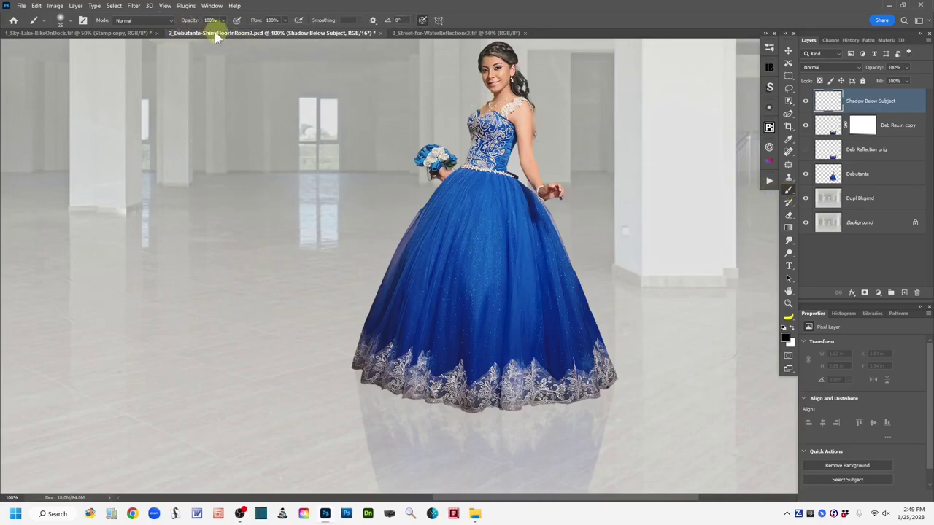
# Step: Lower the brush opacity to 30%, paint a vertical test stroke on the empty floor, and undo it
pyautogui.moveTo(189, 20); pyautogui.dragTo(158, 27)
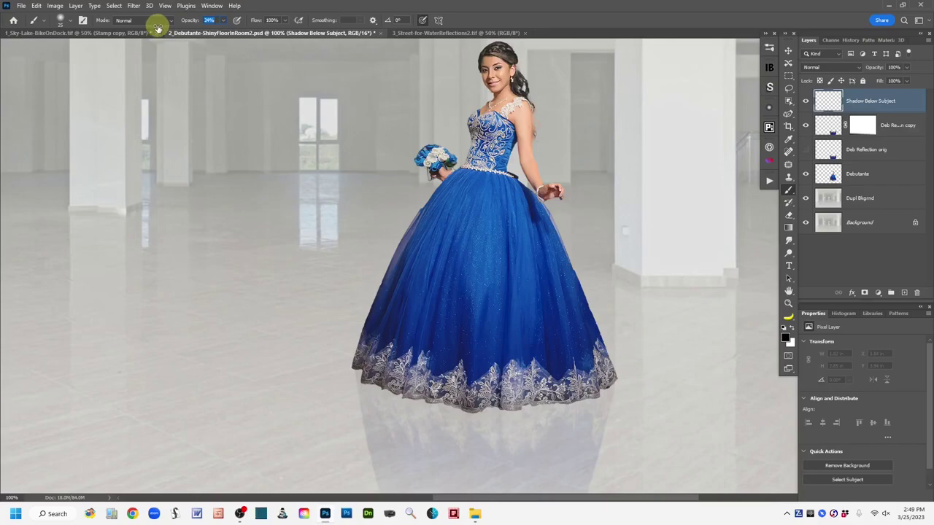
pyautogui.moveTo(156, 27); pyautogui.dragTo(157, 27)
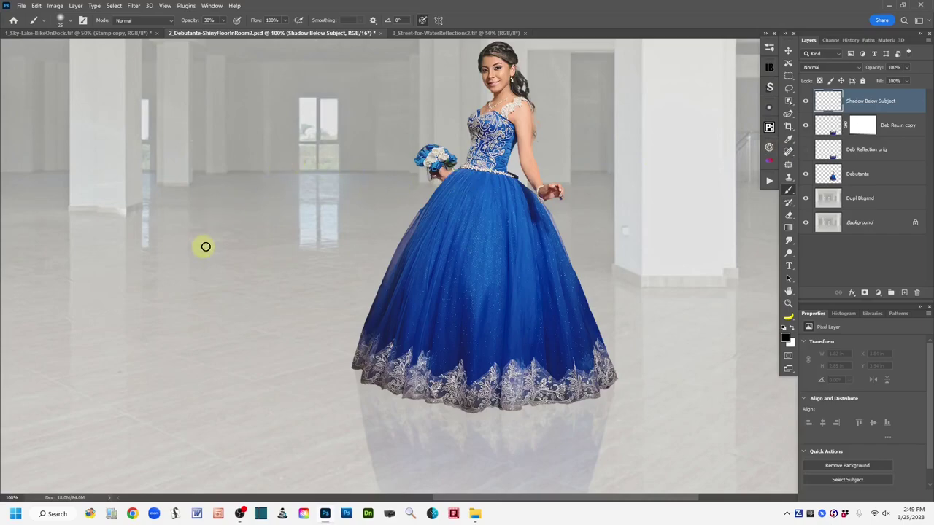
pyautogui.moveTo(226, 191); pyautogui.dragTo(229, 287)
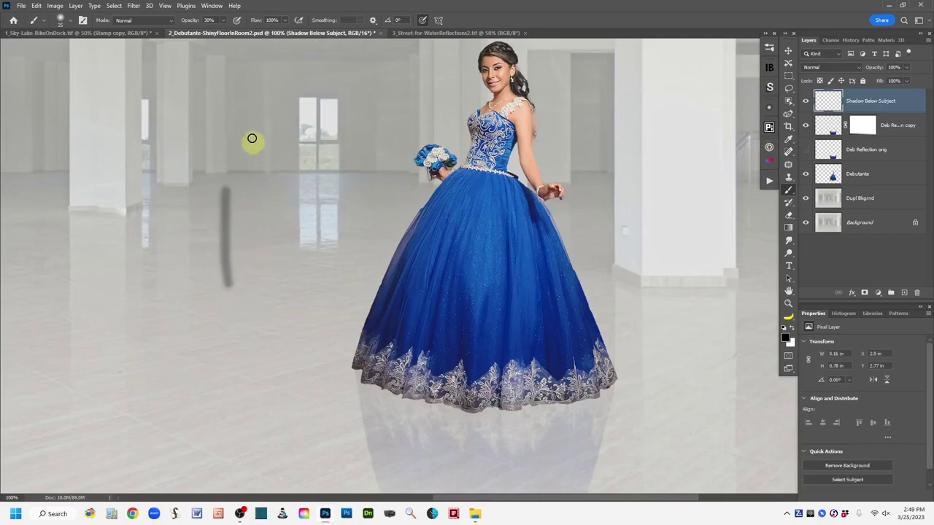
pyautogui.hotkey('ctrl', 'z')
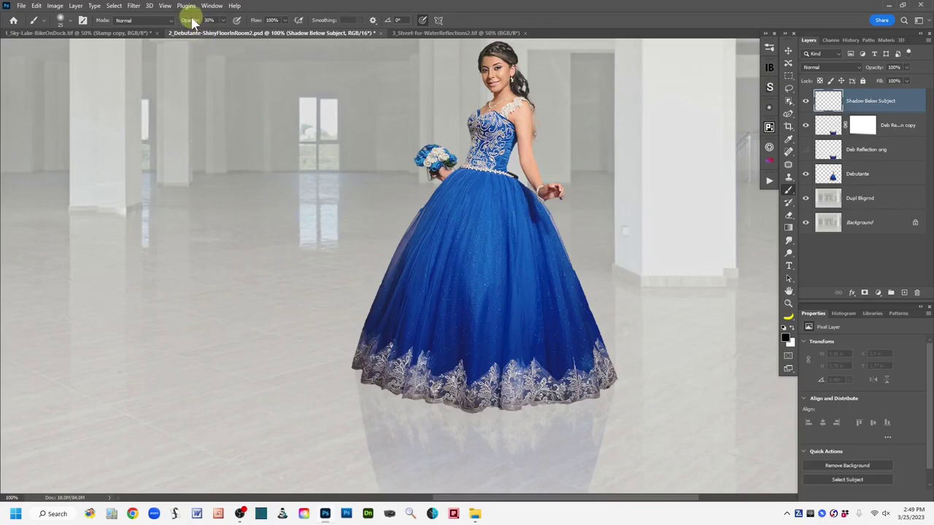
# Step: Set the brush opacity to 25% and the flow to 28% for soft shadow painting
pyautogui.moveTo(188, 19); pyautogui.dragTo(195, 22)
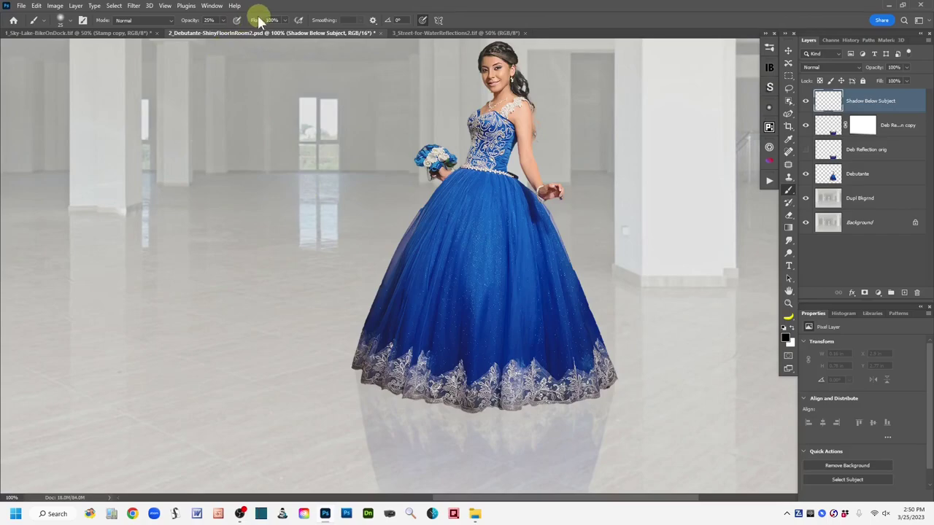
pyautogui.moveTo(255, 19); pyautogui.dragTo(224, 23)
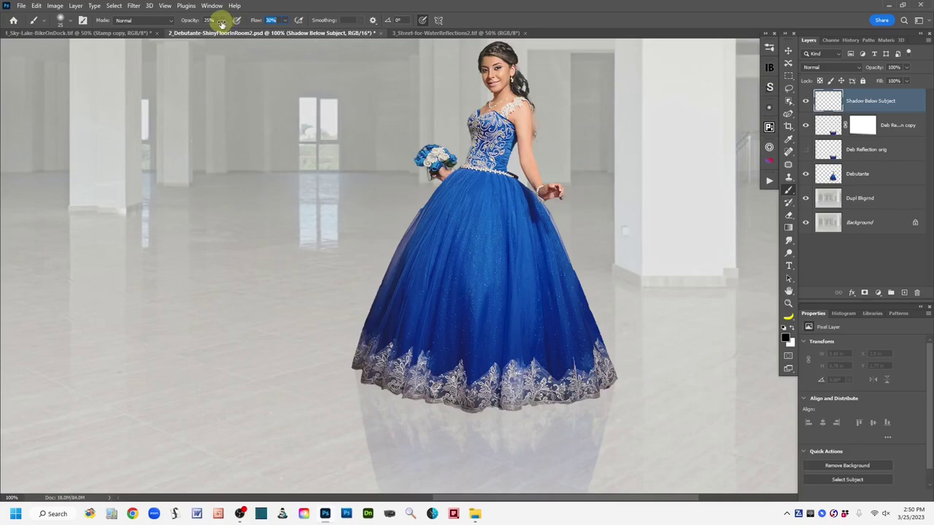
pyautogui.moveTo(222, 24); pyautogui.dragTo(221, 23)
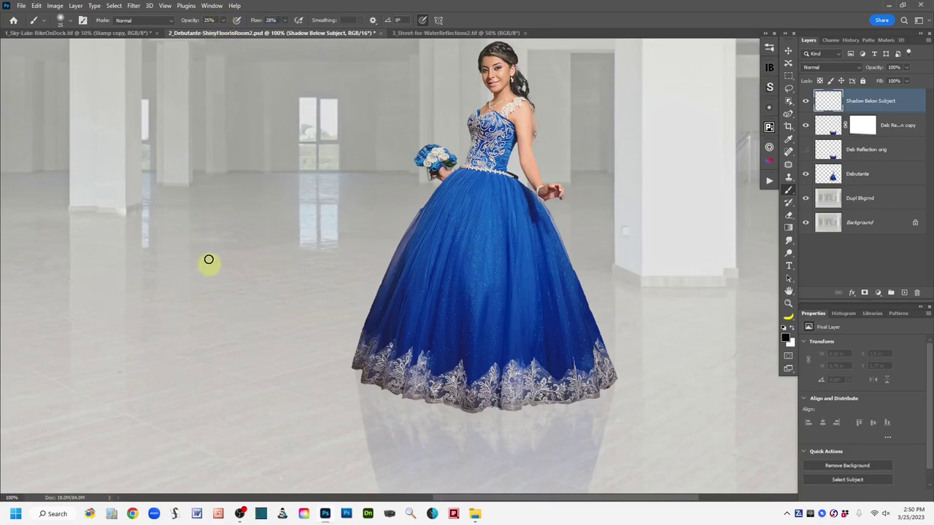
# Step: Paint two faint vertical test strokes on the empty floor beside the dress and undo both
pyautogui.moveTo(206, 246); pyautogui.dragTo(207, 334)
pyautogui.moveTo(221, 271); pyautogui.dragTo(222, 315)
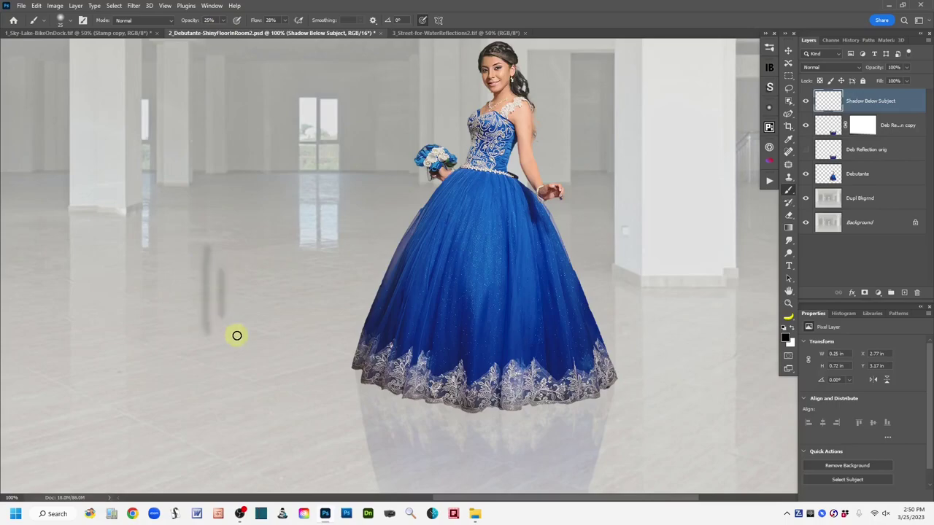
pyautogui.hotkey('ctrl', 'z')
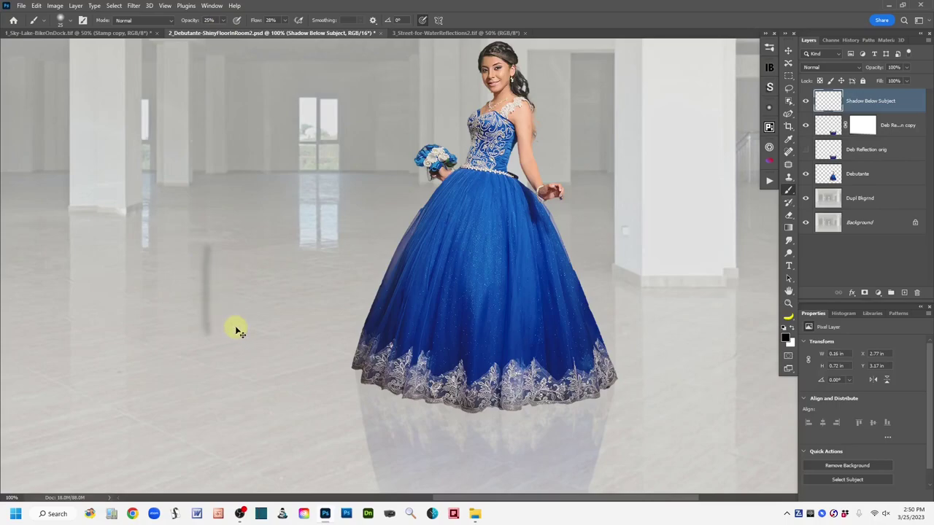
pyautogui.hotkey('ctrl', 'z')
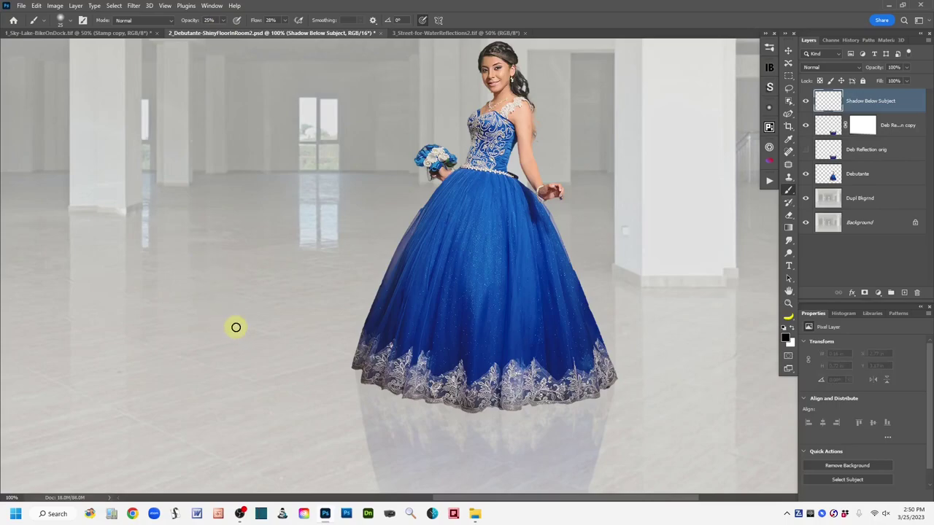
# Step: Paint a soft black shadow along the entire lower hem of the dress on the Shadow Below Subject layer with a size 20 brush
pyautogui.click(825, 100)
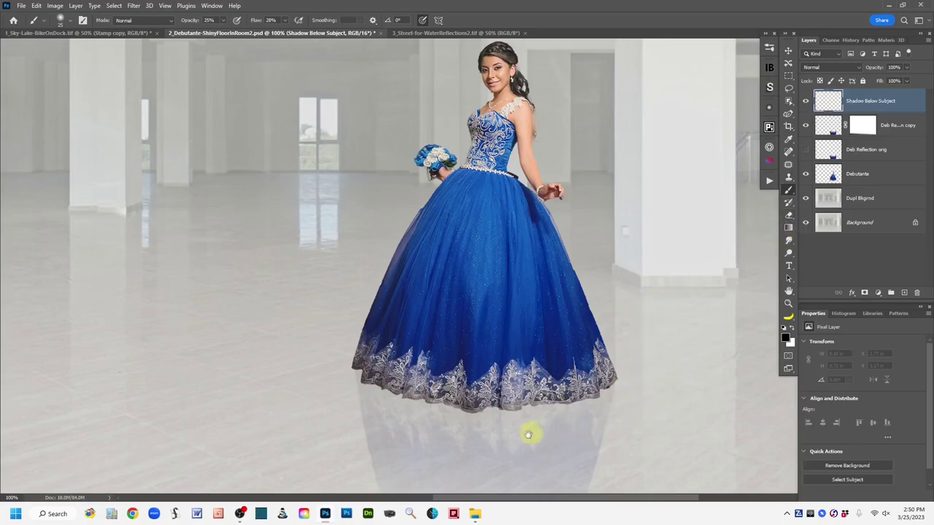
pyautogui.moveTo(528, 435); pyautogui.dragTo(496, 336)
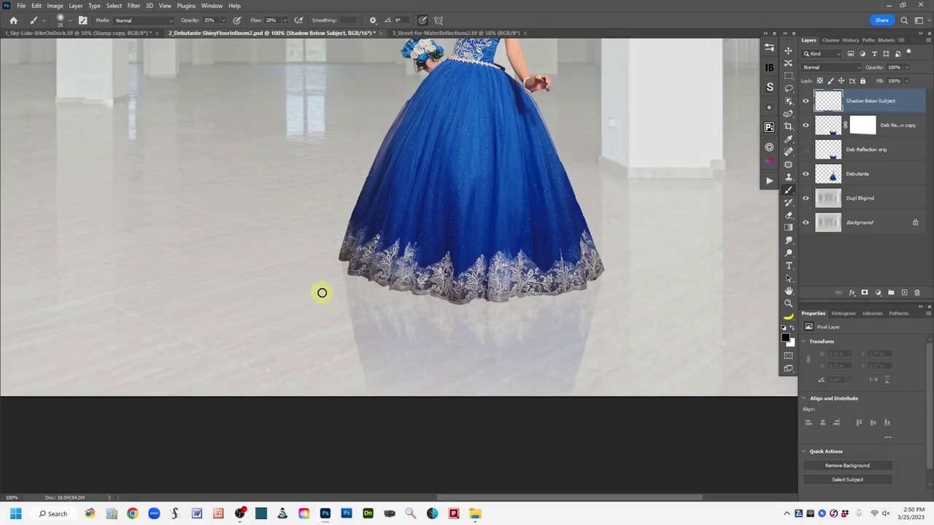
pyautogui.click(340, 260)
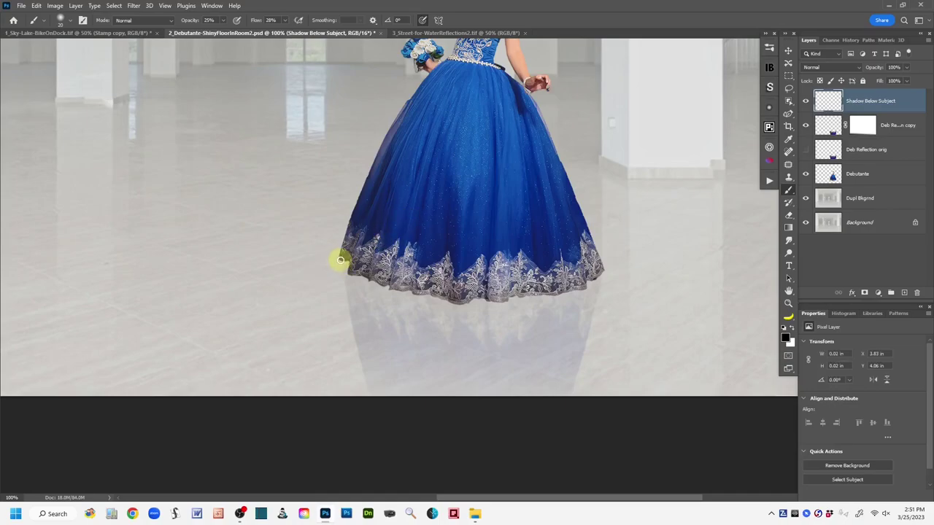
pyautogui.moveTo(343, 260); pyautogui.dragTo(340, 264)
pyautogui.moveTo(345, 259); pyautogui.dragTo(342, 256)
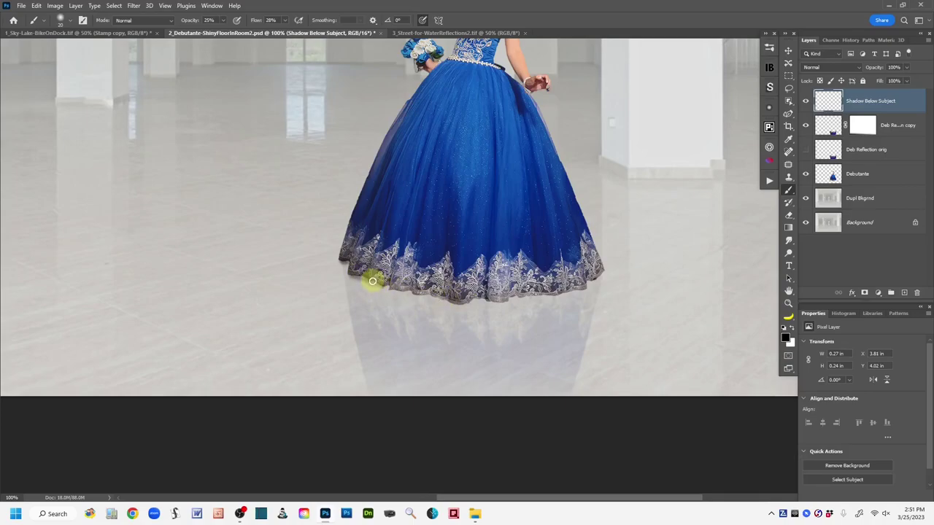
pyautogui.moveTo(372, 283); pyautogui.dragTo(388, 298)
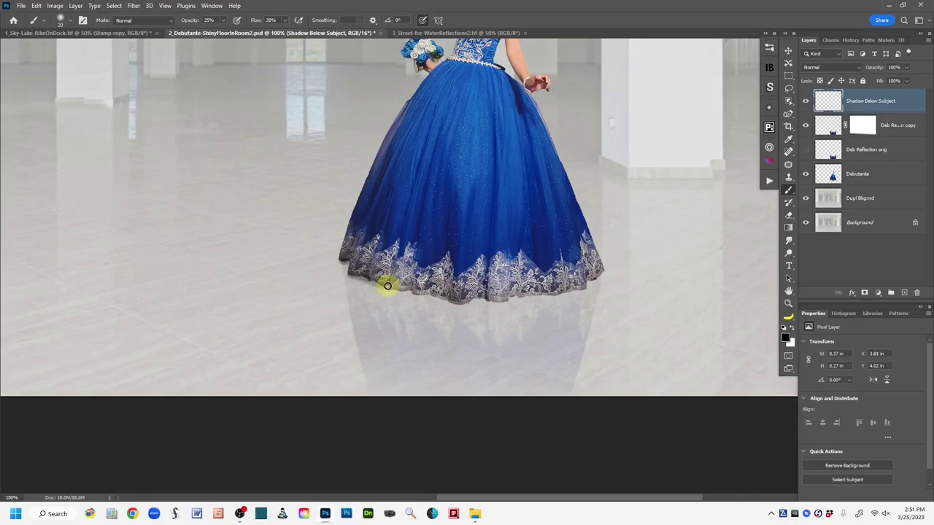
pyautogui.moveTo(388, 286)
pyautogui.mouseDown()
pyautogui.moveTo(403, 304)
pyautogui.moveTo(396, 291)
pyautogui.mouseUp()
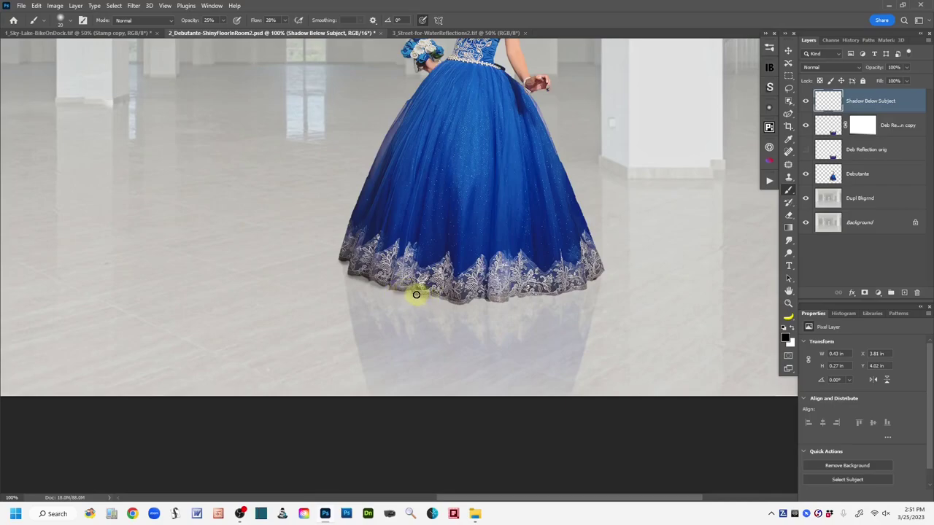
pyautogui.moveTo(416, 295)
pyautogui.mouseDown()
pyautogui.moveTo(425, 290)
pyautogui.moveTo(401, 292)
pyautogui.mouseUp()
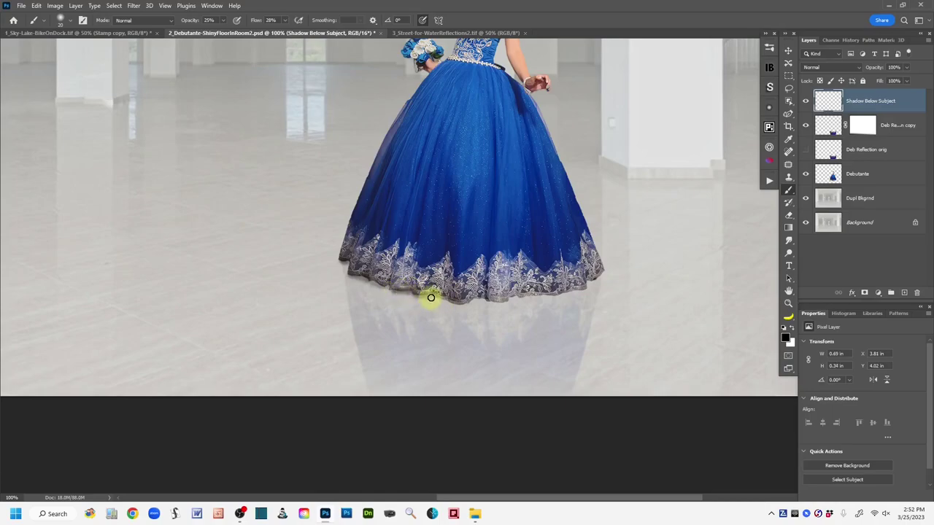
pyautogui.moveTo(439, 298); pyautogui.dragTo(454, 299)
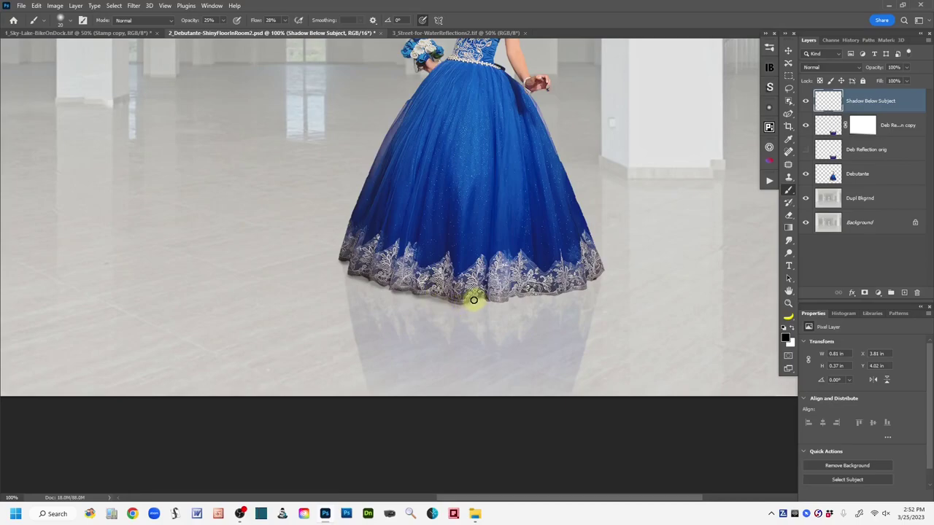
pyautogui.moveTo(476, 301); pyautogui.dragTo(451, 302)
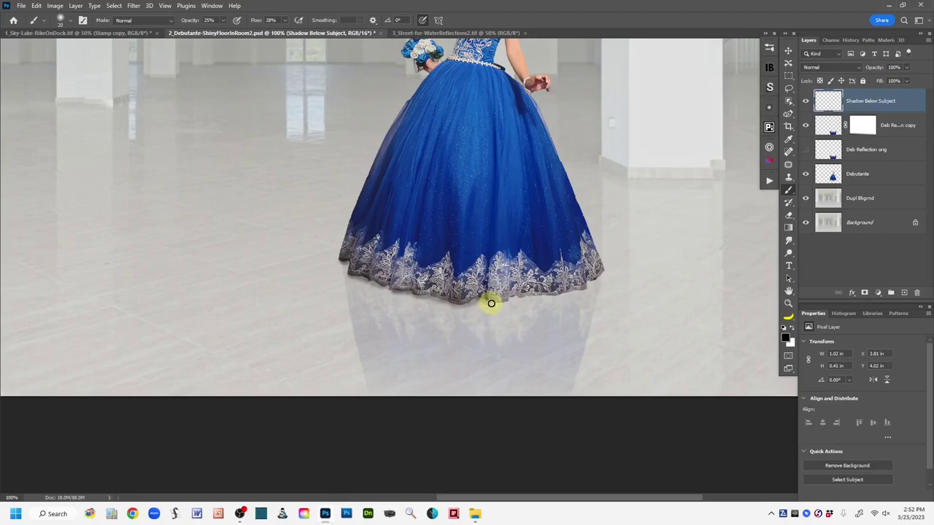
pyautogui.moveTo(497, 301)
pyautogui.mouseDown()
pyautogui.moveTo(486, 296)
pyautogui.moveTo(586, 294)
pyautogui.moveTo(557, 290)
pyautogui.moveTo(588, 289)
pyautogui.moveTo(602, 276)
pyautogui.moveTo(594, 272)
pyautogui.moveTo(611, 271)
pyautogui.moveTo(601, 270)
pyautogui.moveTo(607, 282)
pyautogui.moveTo(615, 273)
pyautogui.moveTo(591, 273)
pyautogui.moveTo(591, 285)
pyautogui.moveTo(572, 291)
pyautogui.moveTo(472, 300)
pyautogui.moveTo(497, 300)
pyautogui.moveTo(388, 284)
pyautogui.moveTo(342, 260)
pyautogui.moveTo(450, 302)
pyautogui.moveTo(623, 284)
pyautogui.moveTo(441, 331)
pyautogui.moveTo(443, 296)
pyautogui.moveTo(524, 289)
pyautogui.moveTo(417, 369)
pyautogui.moveTo(482, 315)
pyautogui.moveTo(388, 294)
pyautogui.moveTo(421, 289)
pyautogui.moveTo(418, 307)
pyautogui.moveTo(425, 294)
pyautogui.mouseUp()
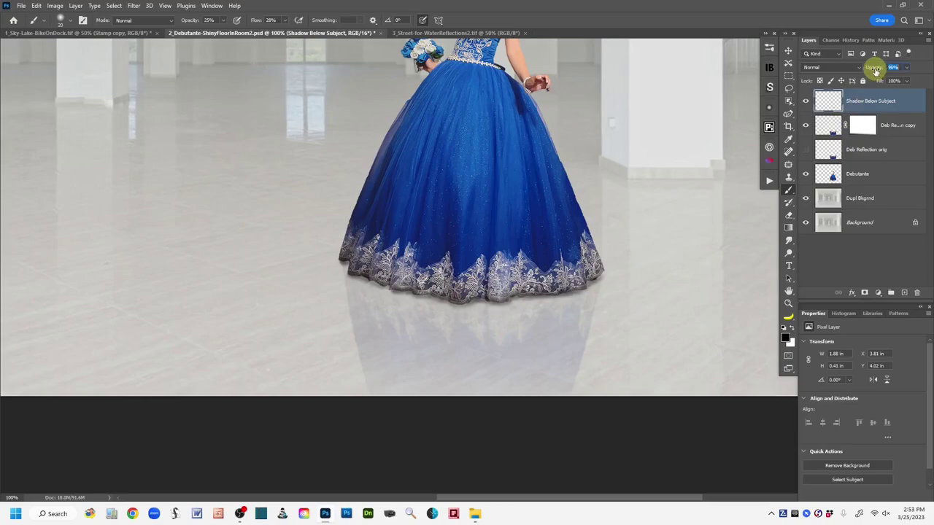
# Step: Lower the Shadow Below Subject layer's opacity to 69%, judging it against the whole image
pyautogui.moveTo(875, 70); pyautogui.dragTo(872, 70)
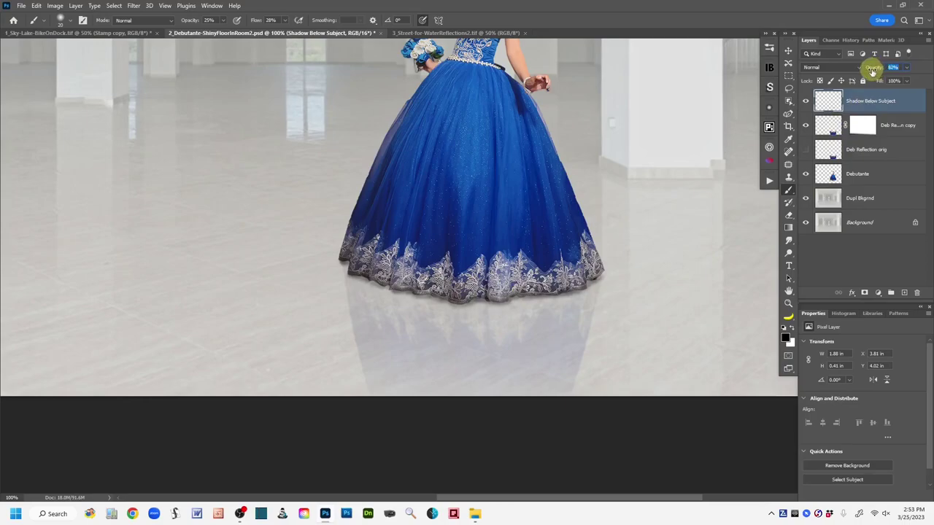
pyautogui.click(900, 98)
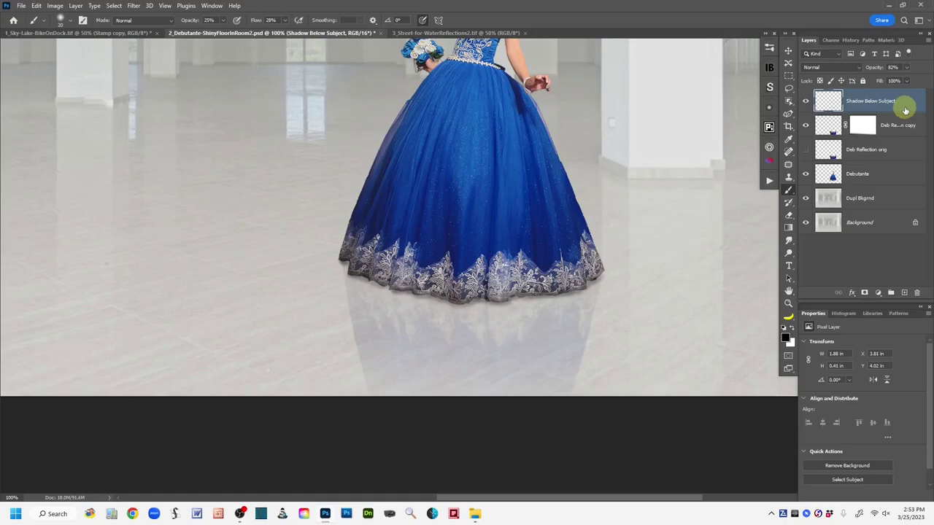
pyautogui.moveTo(619, 219); pyautogui.dragTo(654, 348)
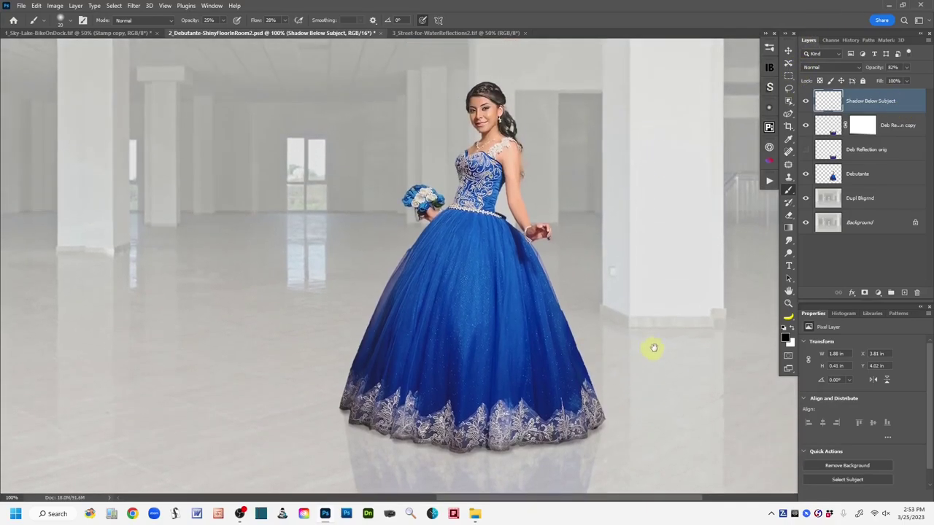
pyautogui.hotkey('ctrl', '-')
pyautogui.hotkey('ctrl', '-')
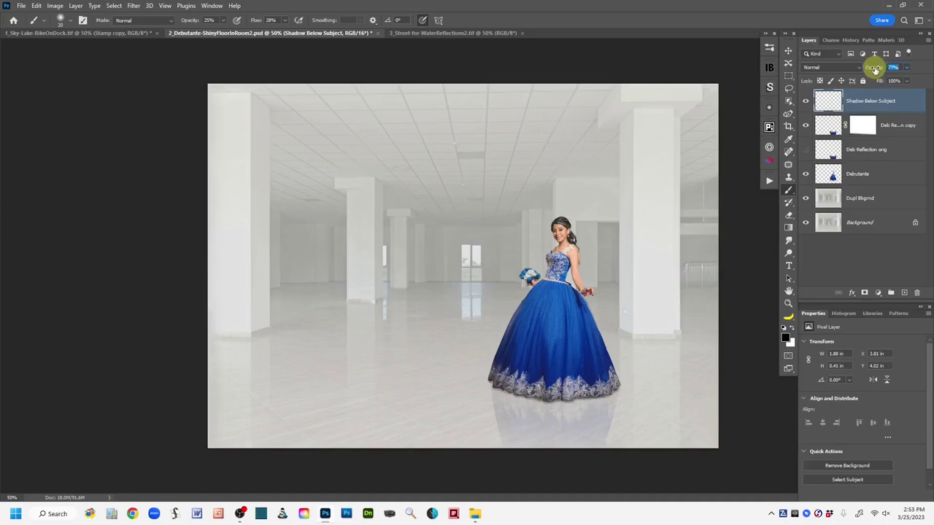
pyautogui.moveTo(875, 69); pyautogui.dragTo(873, 71)
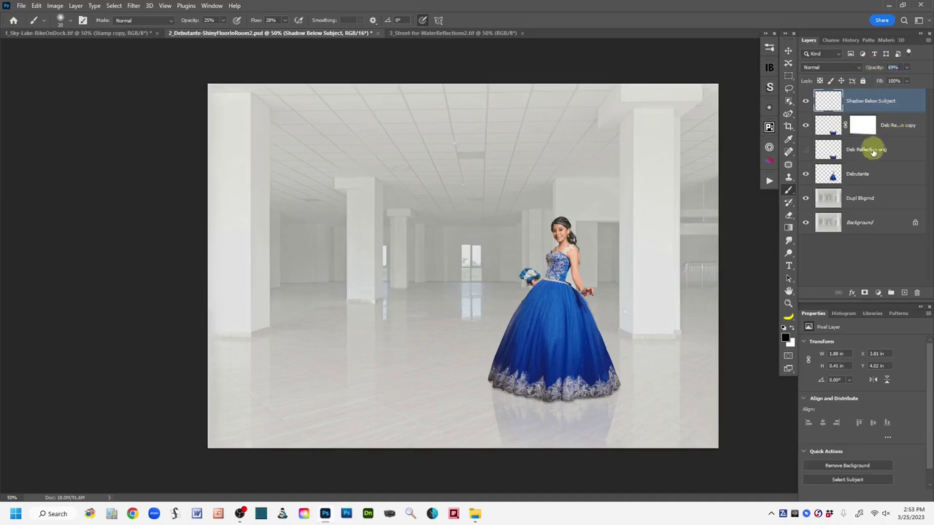
# Step: Compare the image with the Shadow Below Subject layer hidden and shown, and set that layer's opacity to 66%
pyautogui.click(788, 88)
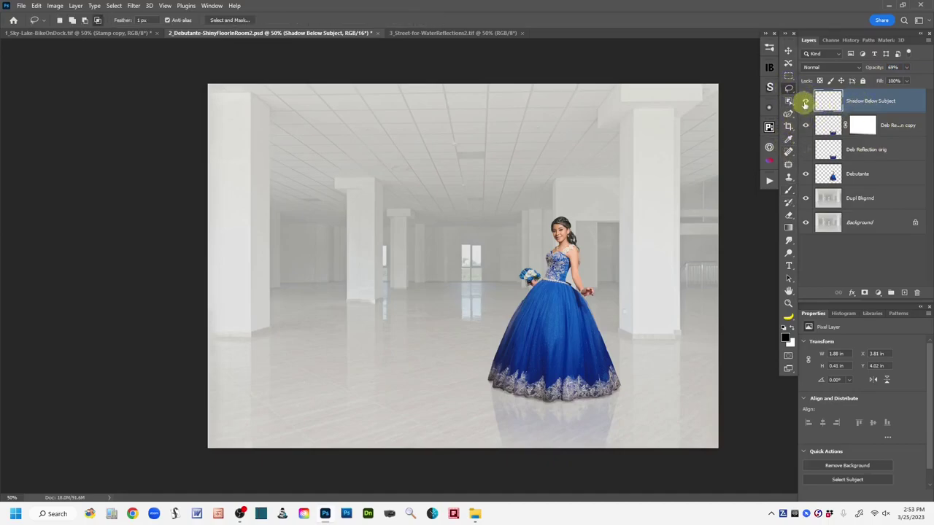
pyautogui.click(806, 101)
pyautogui.click(805, 101)
pyautogui.click(806, 102)
pyautogui.click(806, 102)
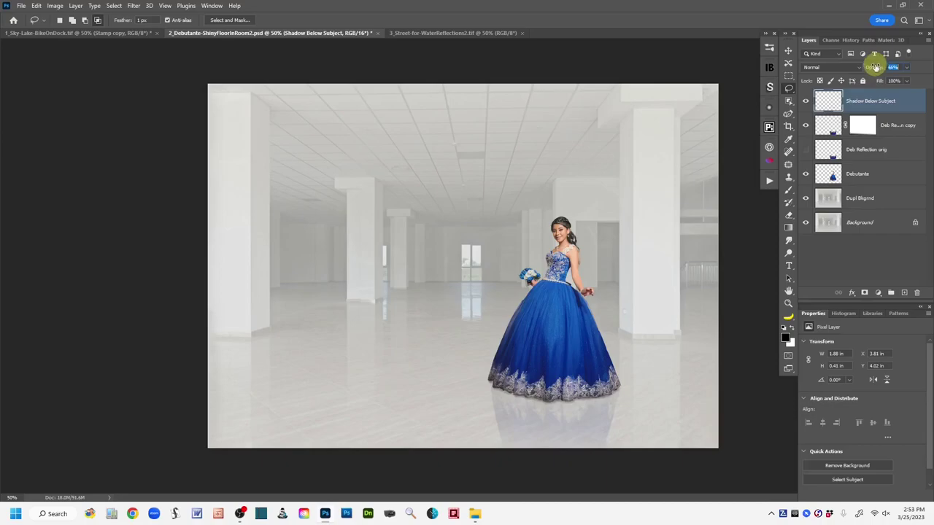
pyautogui.moveTo(874, 67); pyautogui.dragTo(873, 70)
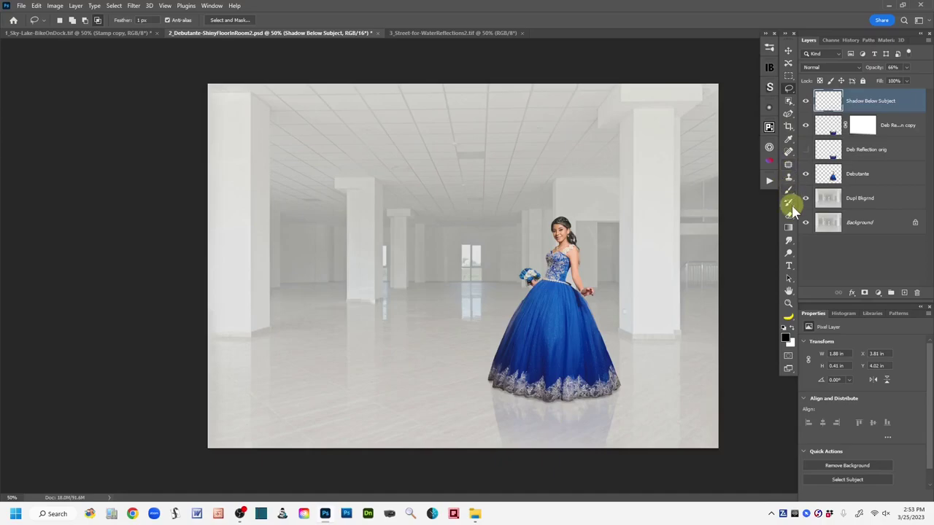
# Step: Show only the original Background layer, and restore the other layers to compare the empty room with the composite
pyautogui.keyDown('alt'); pyautogui.click(806, 223); pyautogui.keyUp('alt')
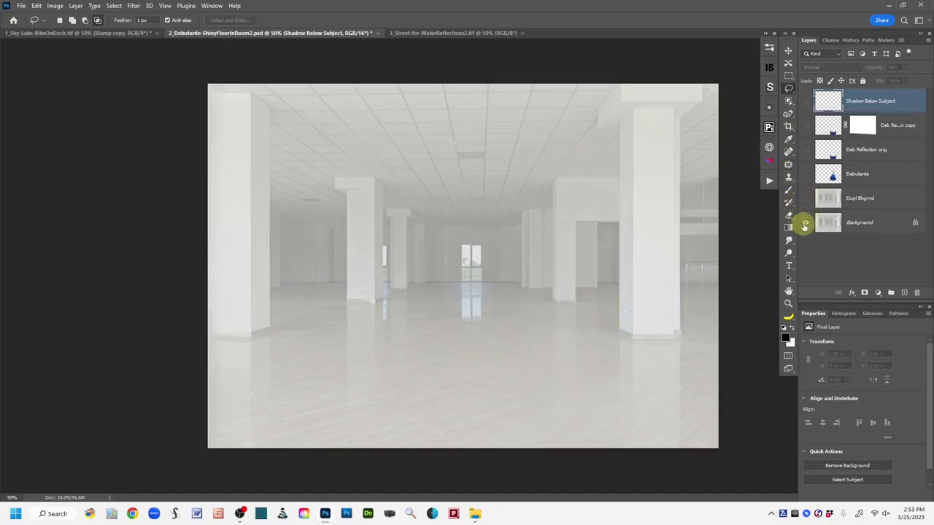
pyautogui.keyDown('alt'); pyautogui.click(805, 222); pyautogui.keyUp('alt')
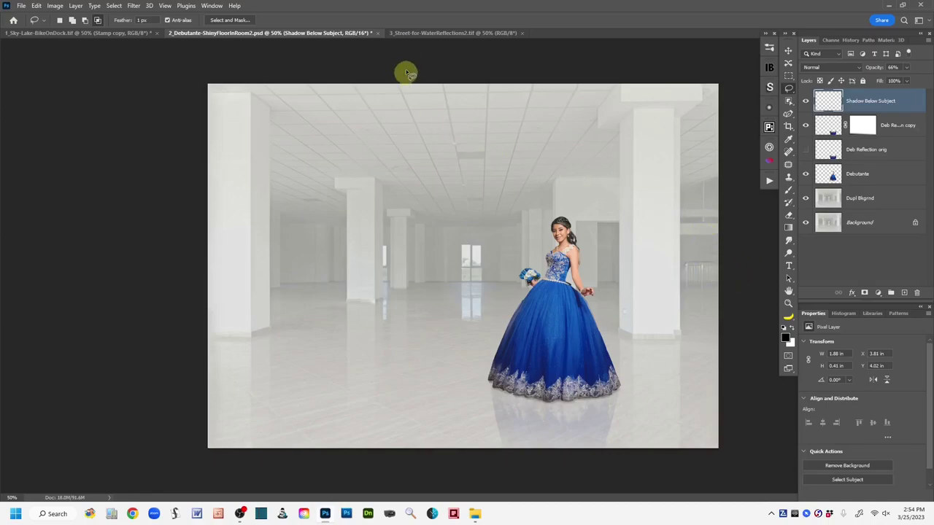
# Step: Switch to the 3_Street-for-WaterReflections2.tif document and reset the brush opacity and flow to 100%
pyautogui.click(429, 34)
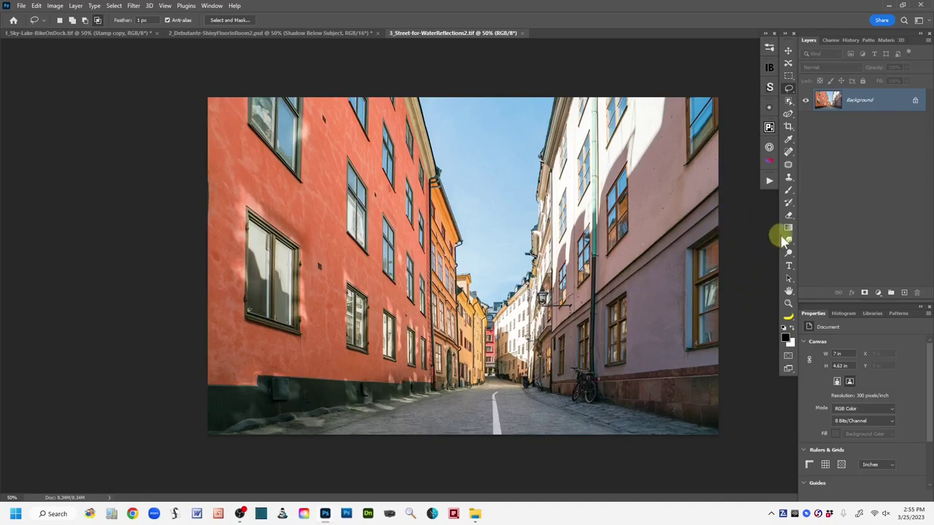
pyautogui.click(787, 191)
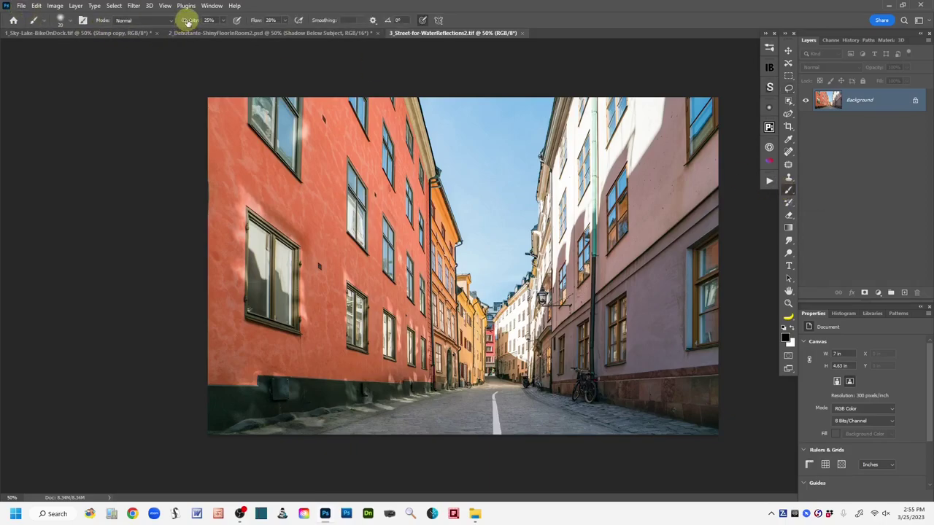
pyautogui.moveTo(188, 22); pyautogui.dragTo(343, 22)
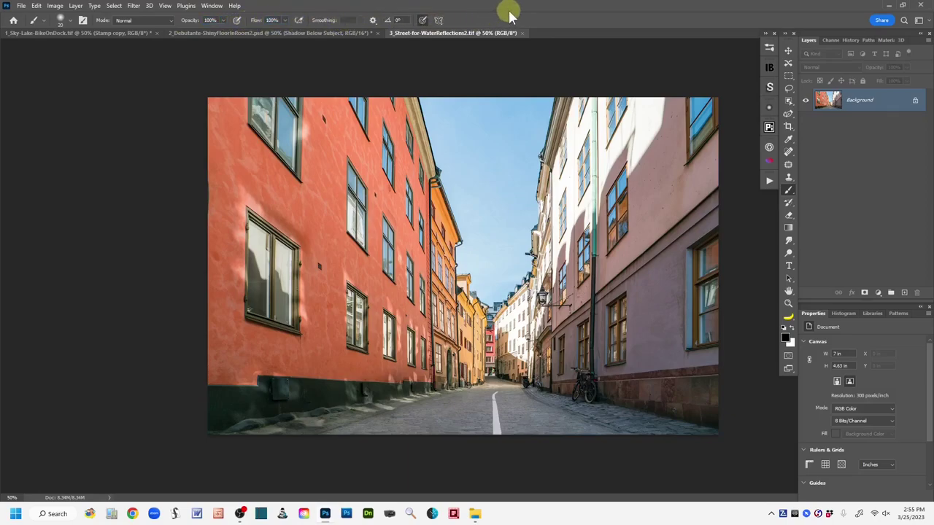
pyautogui.click(789, 89)
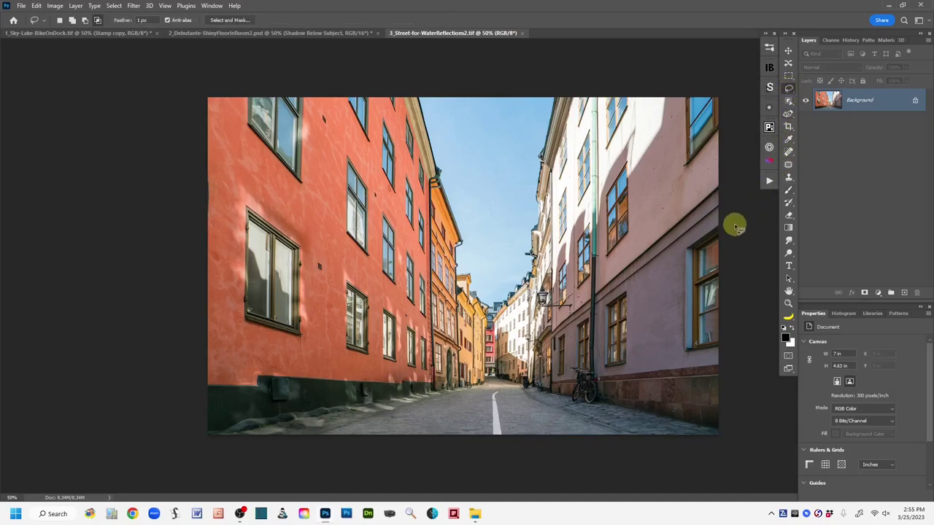
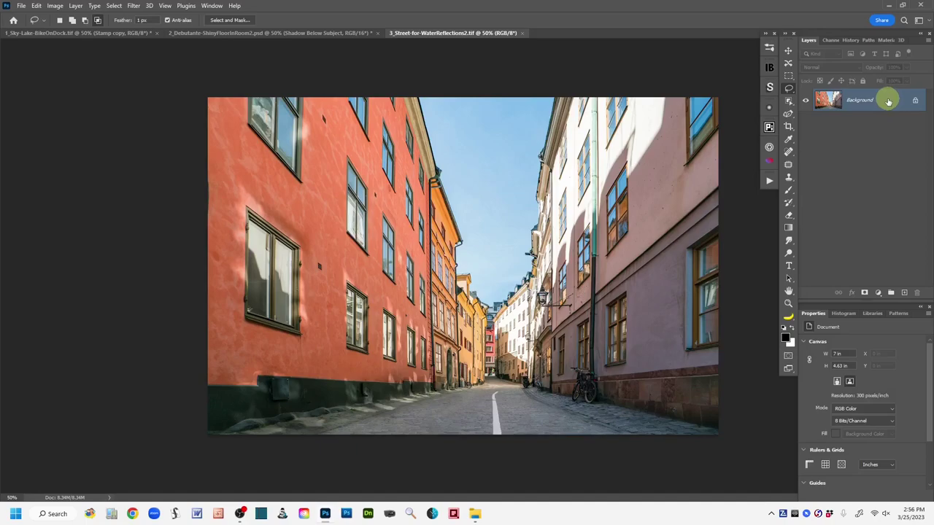
# Step: Duplicate the street photo's Background layer twice and rename the lower copy Pavement
pyautogui.moveTo(889, 101); pyautogui.dragTo(905, 293)
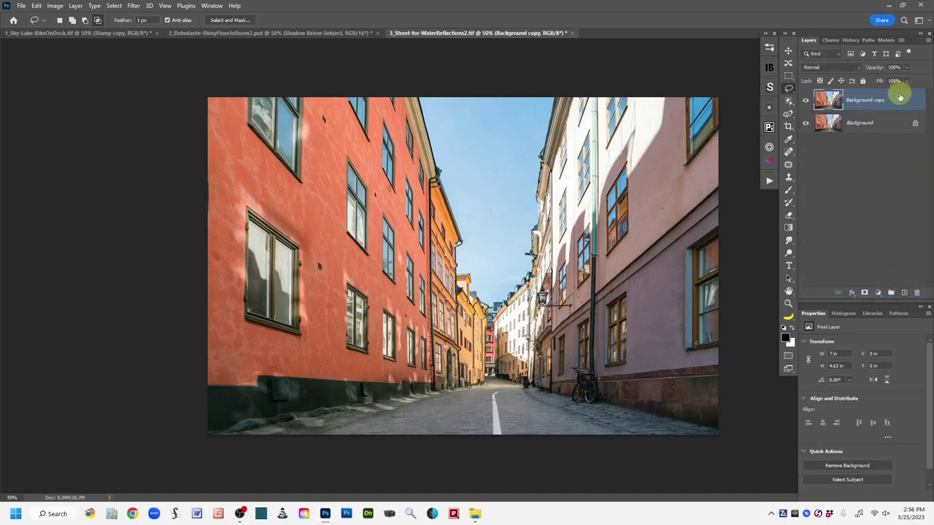
pyautogui.moveTo(900, 102); pyautogui.dragTo(910, 196)
pyautogui.moveTo(913, 277); pyautogui.dragTo(905, 293)
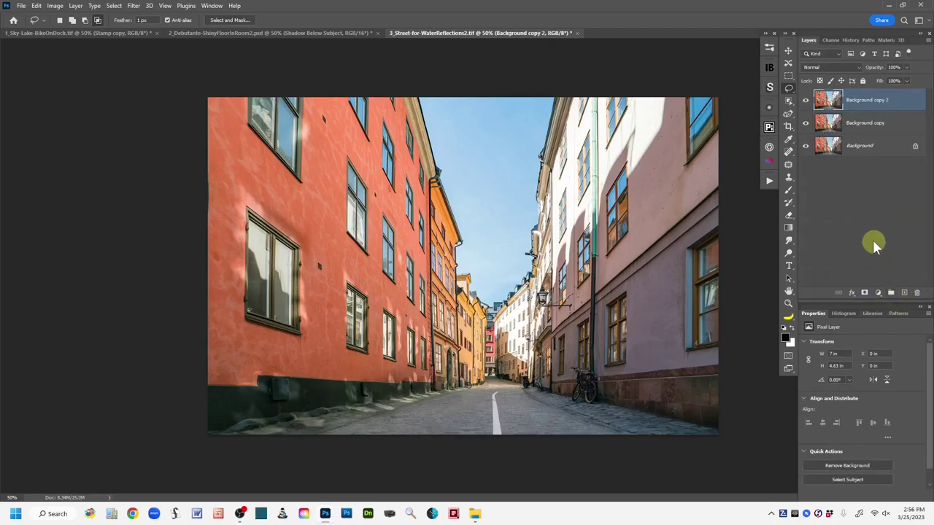
pyautogui.click(831, 121)
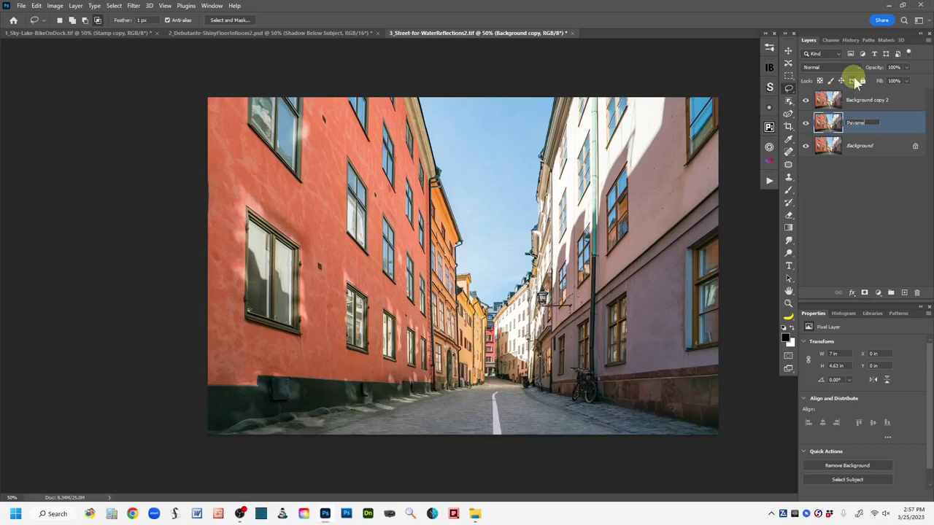
pyautogui.click(905, 125)
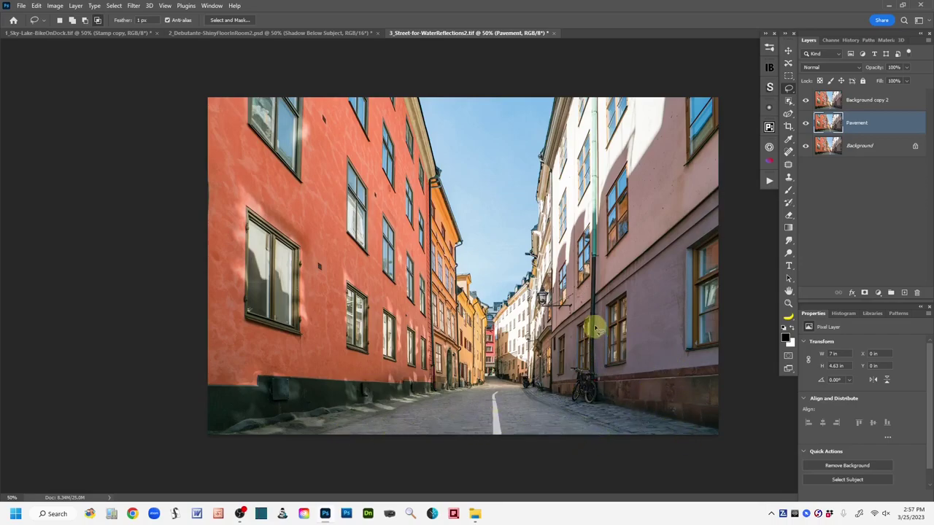
# Step: Select the street pavement on the Pavement layer by outlining it with the Object Selection tool in Lasso mode
pyautogui.rightClick(788, 89)
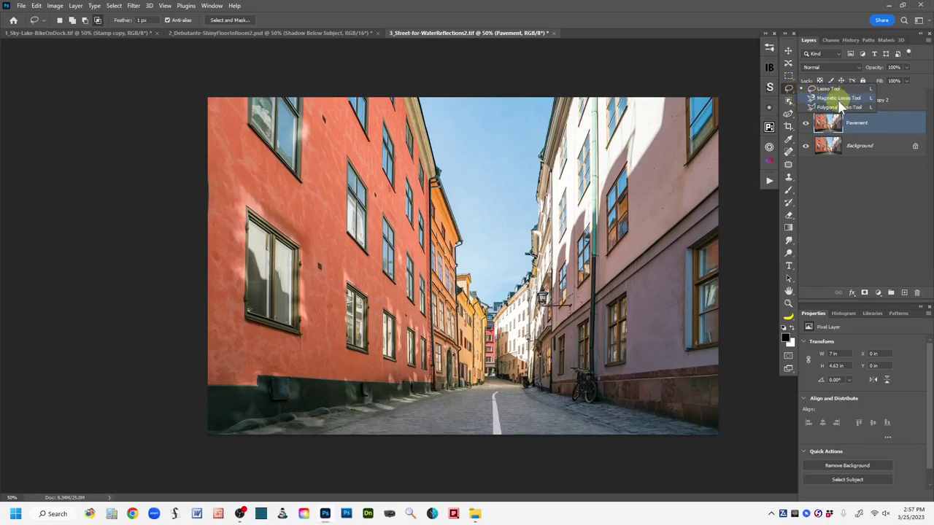
pyautogui.click(790, 88)
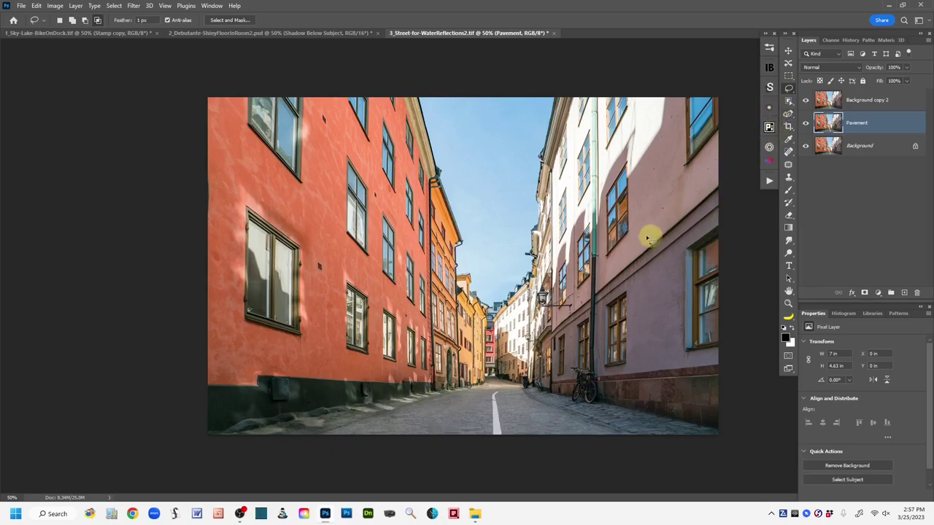
pyautogui.click(788, 101)
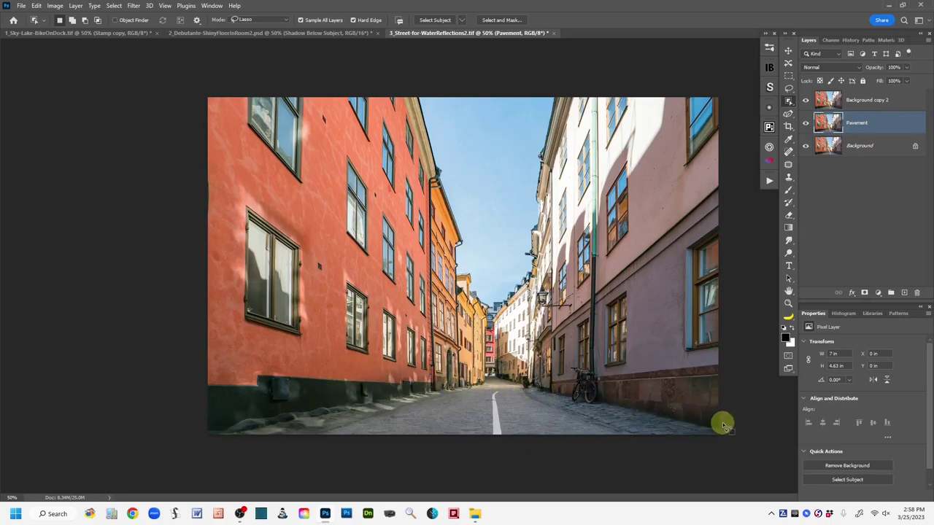
pyautogui.moveTo(716, 426)
pyautogui.mouseDown()
pyautogui.moveTo(477, 371)
pyautogui.moveTo(477, 381)
pyautogui.moveTo(213, 449)
pyautogui.mouseUp()
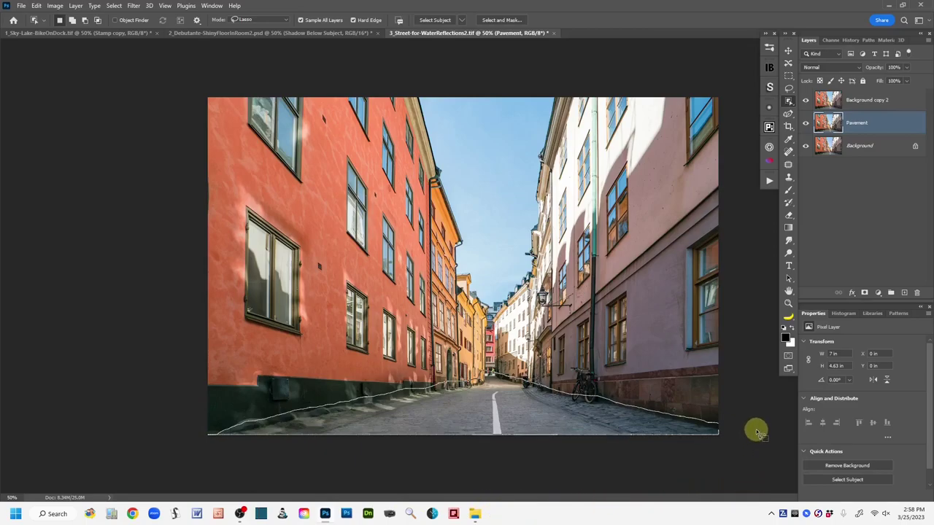
pyautogui.moveTo(756, 419); pyautogui.dragTo(755, 419)
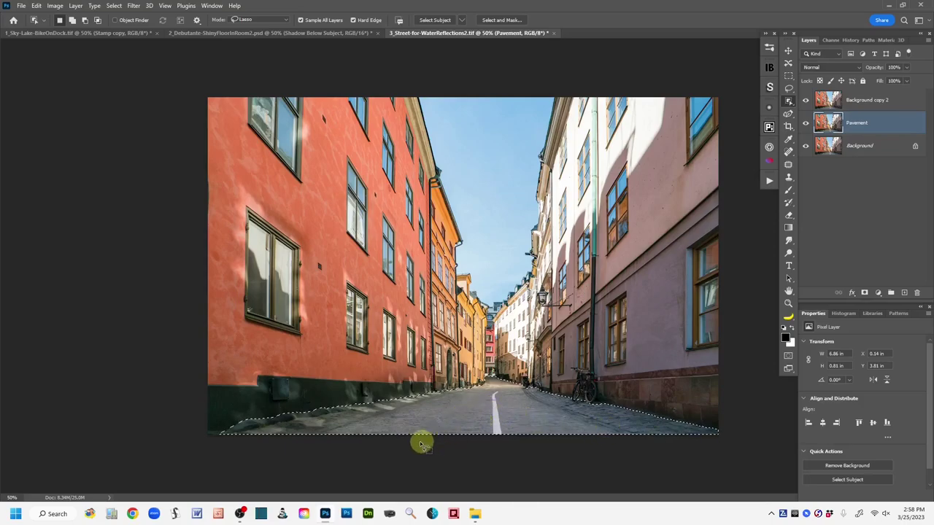
# Step: Subtract the stone edging along the base of the red building from the pavement selection
pyautogui.click(85, 20)
pyautogui.click(221, 443)
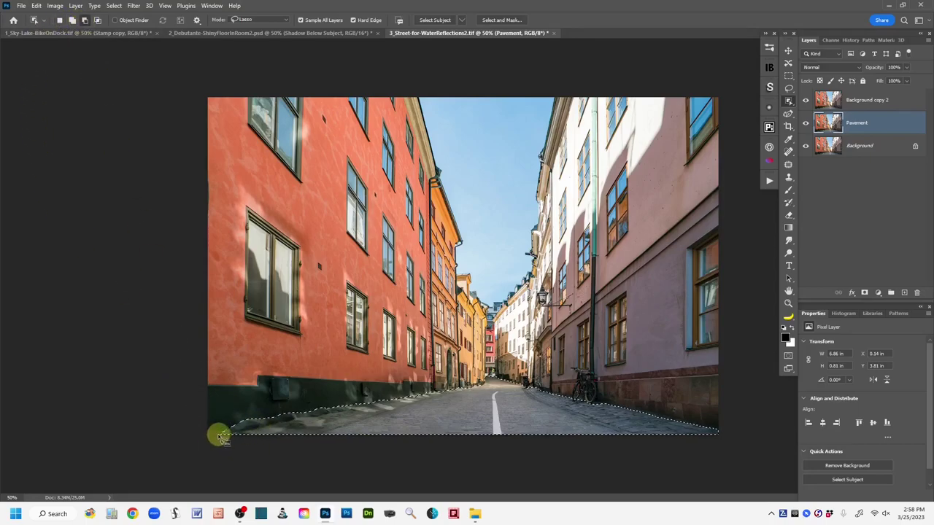
pyautogui.moveTo(214, 437)
pyautogui.mouseDown()
pyautogui.moveTo(347, 415)
pyautogui.moveTo(331, 406)
pyautogui.mouseUp()
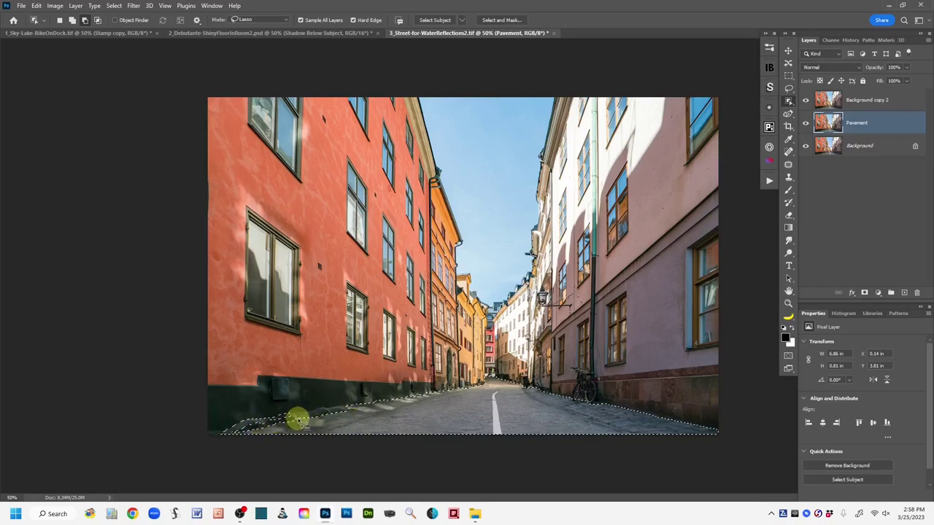
pyautogui.moveTo(228, 422)
pyautogui.mouseDown()
pyautogui.moveTo(216, 431)
pyautogui.moveTo(232, 435)
pyautogui.mouseUp()
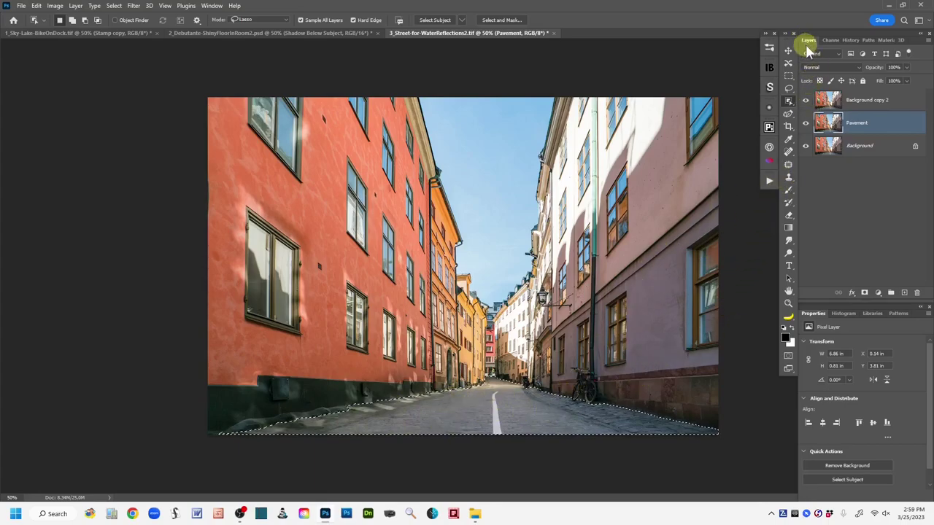
# Step: Add a layer mask to the Pavement layer from the selection and inspect the mask on its own
pyautogui.click(865, 294)
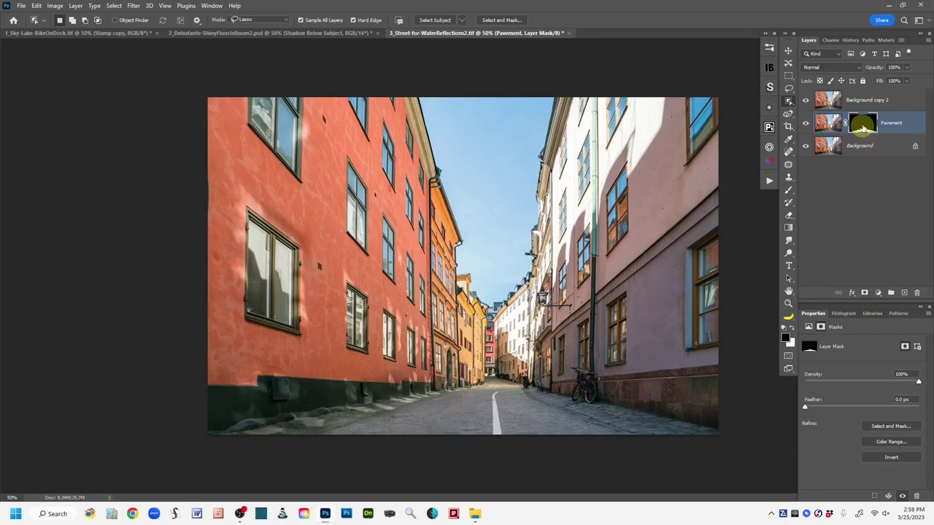
pyautogui.keyDown('alt'); pyautogui.click(863, 125); pyautogui.keyUp('alt')
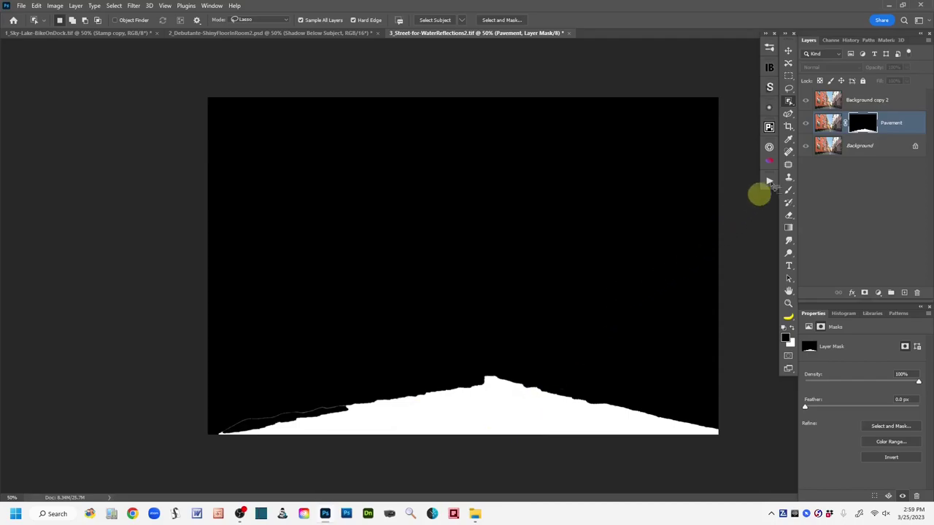
pyautogui.keyDown('alt'); pyautogui.click(866, 125); pyautogui.keyUp('alt')
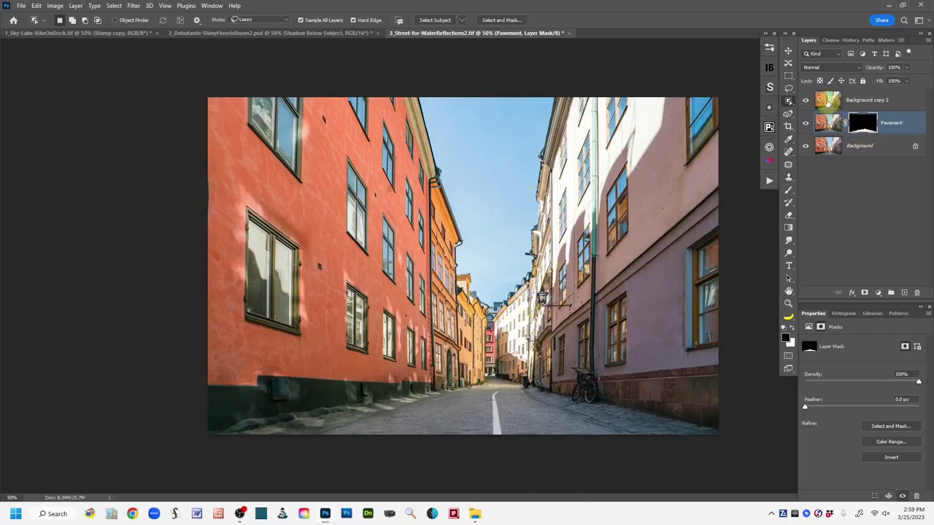
# Step: Rename the Background copy 2 layer as Sky Replacement
pyautogui.click(829, 103)
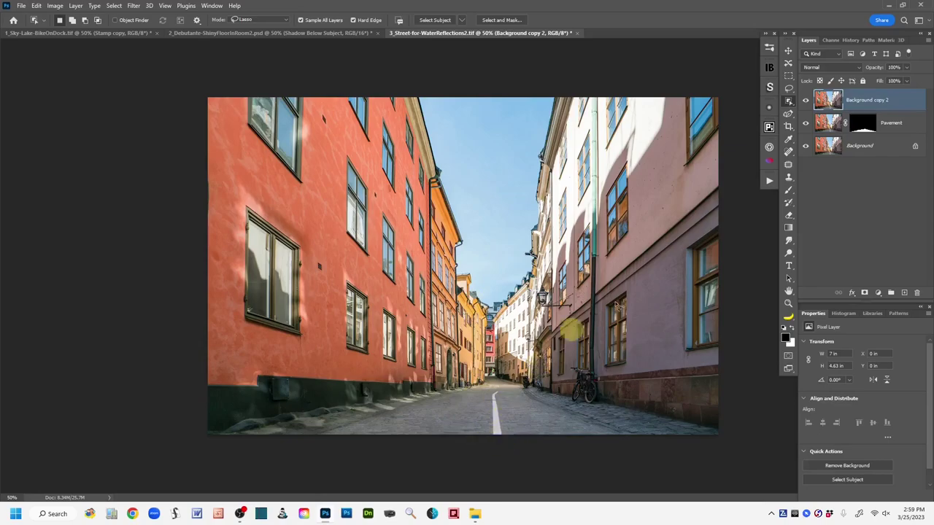
pyautogui.click(788, 89)
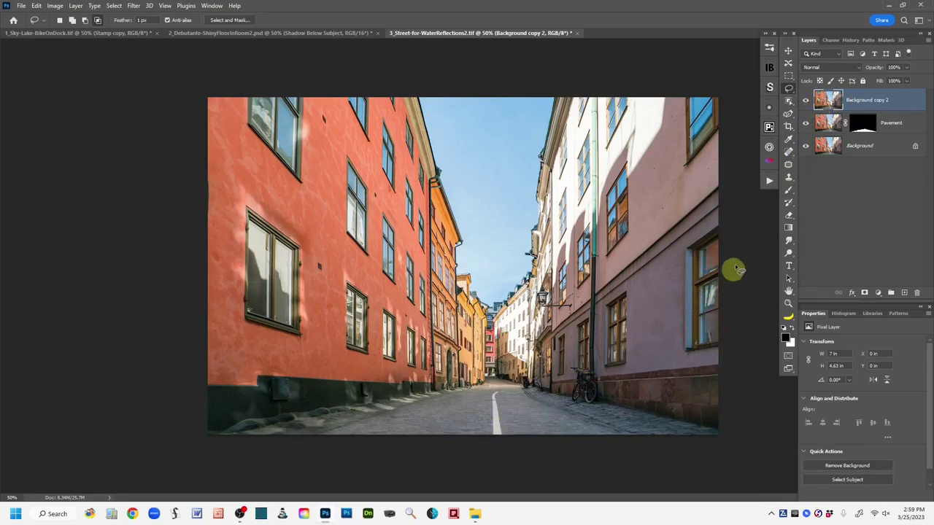
pyautogui.doubleClick(861, 101)
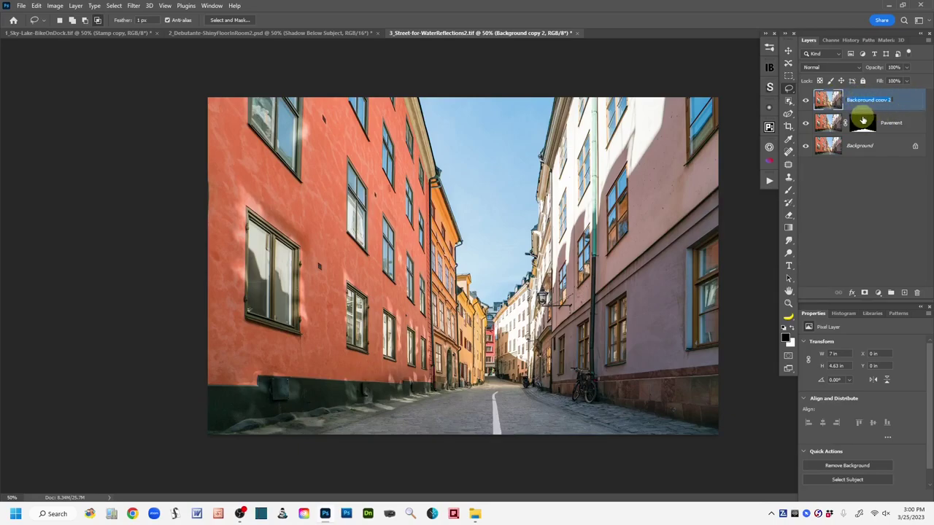
pyautogui.write('S')
pyautogui.write('ky Replacement')
pyautogui.click(906, 100)
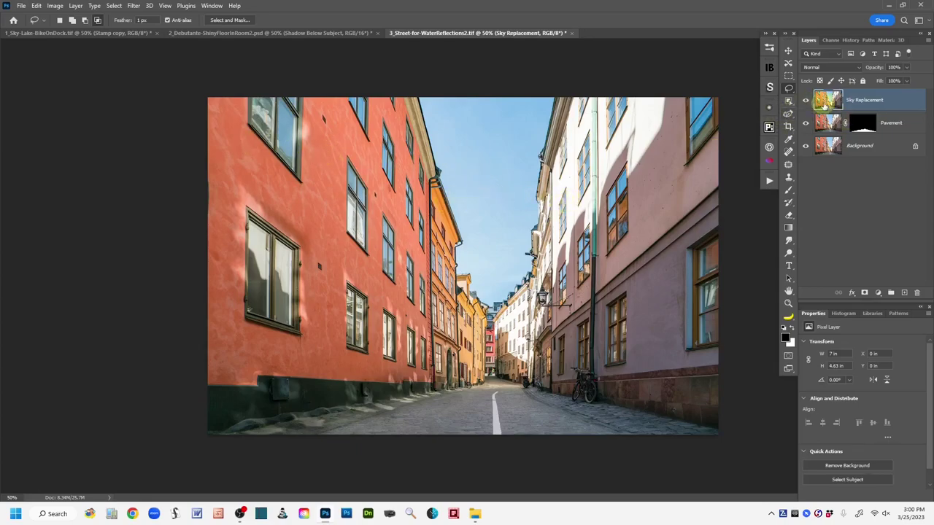
# Step: Start Sky Replacement on the Sky Replacement layer and choose the grey storm-cloud sky from the Robyn Custom Skies group
pyautogui.click(35, 6)
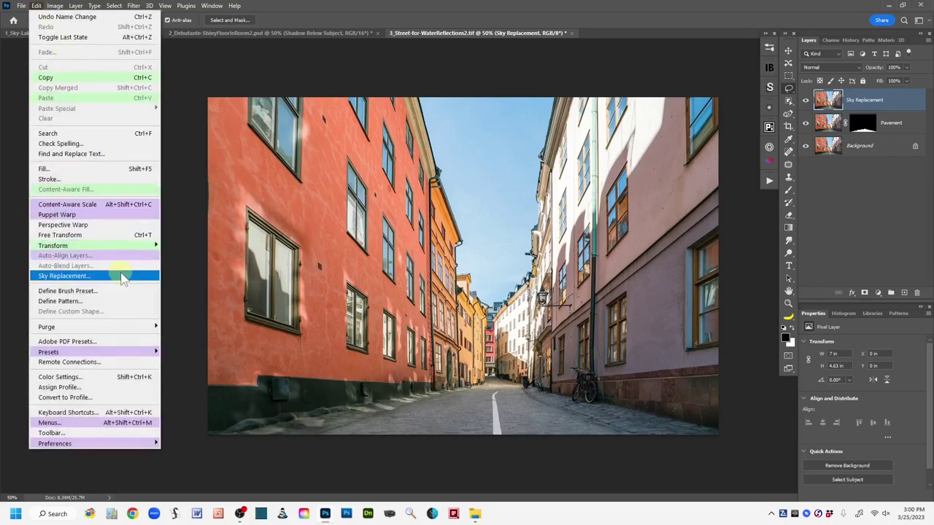
pyautogui.click(122, 277)
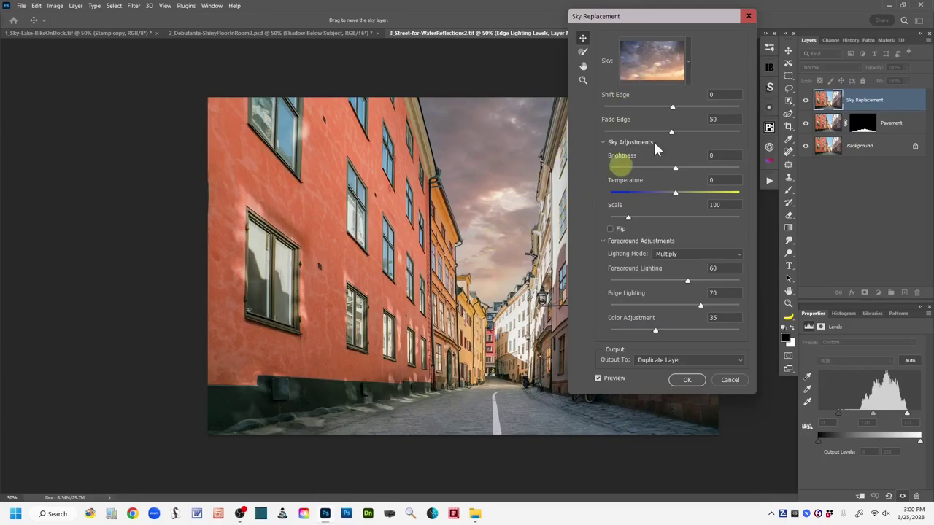
pyautogui.click(687, 62)
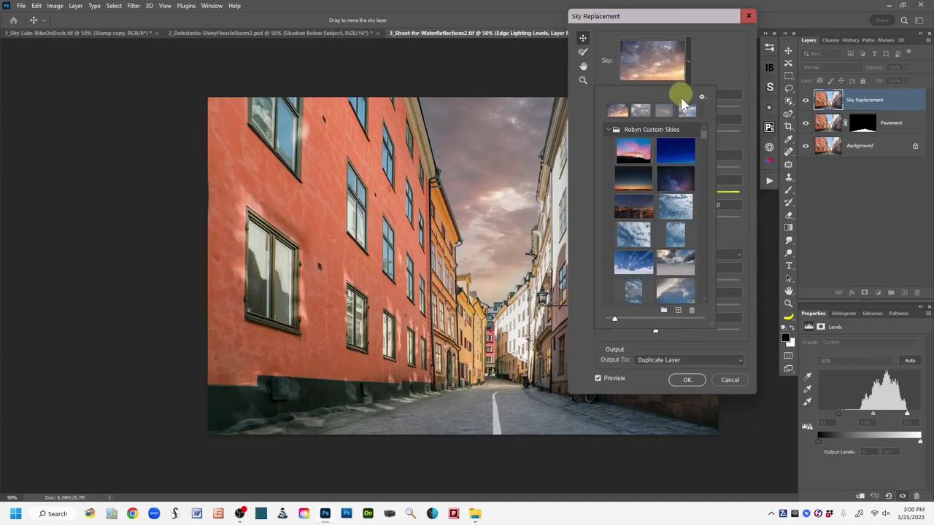
pyautogui.scroll(-5, 705, 135)
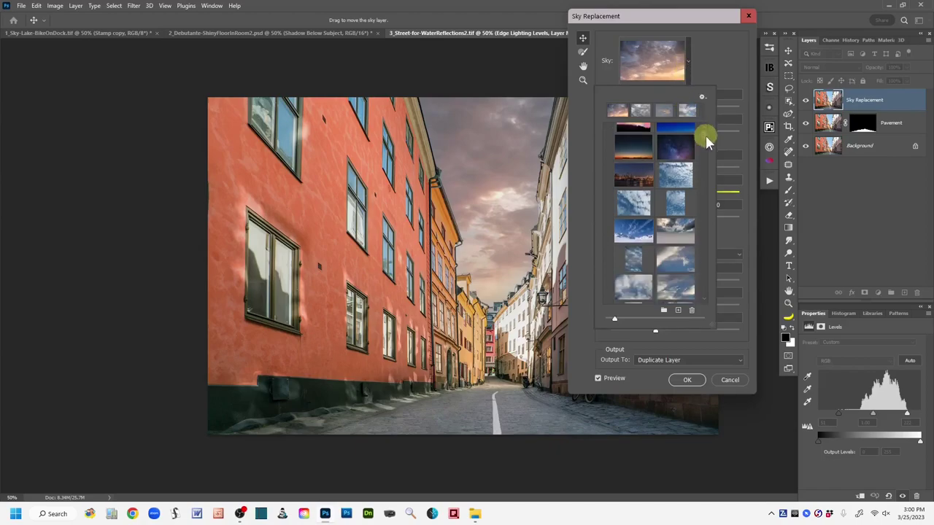
pyautogui.scroll(-8, 705, 143)
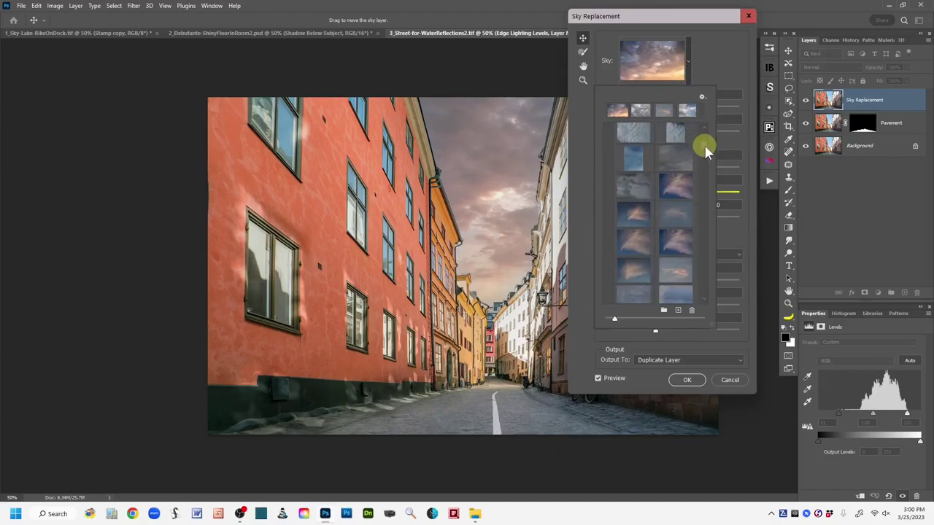
pyautogui.scroll(-8, 704, 148)
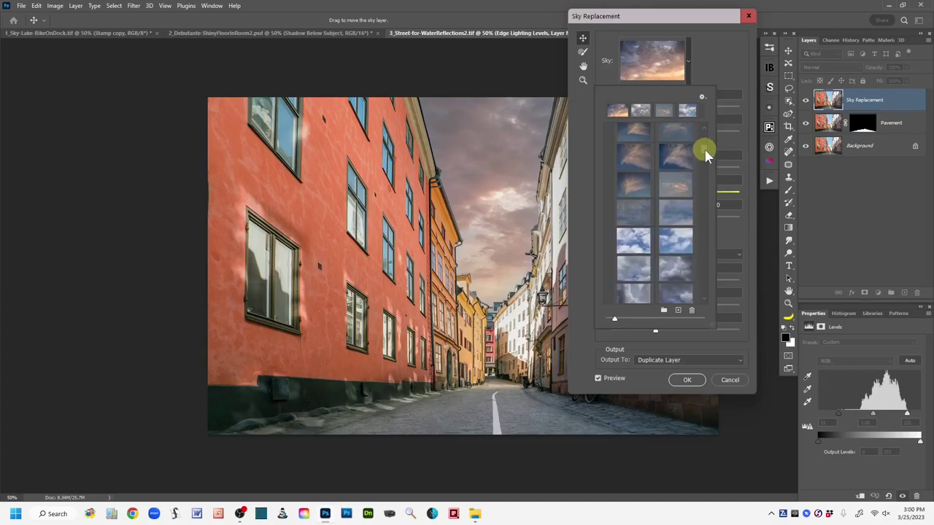
pyautogui.scroll(-2, 705, 155)
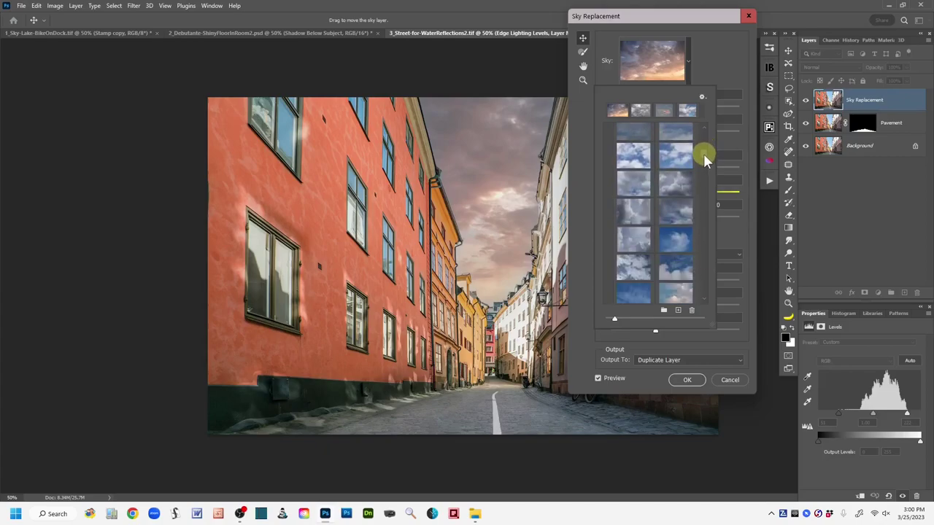
pyautogui.scroll(-3, 703, 155)
pyautogui.scroll(1, 702, 161)
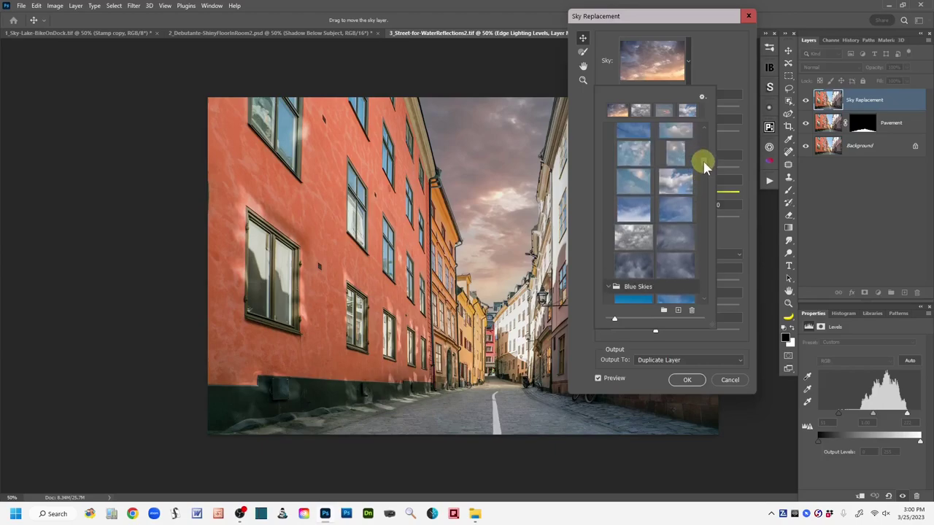
pyautogui.click(635, 240)
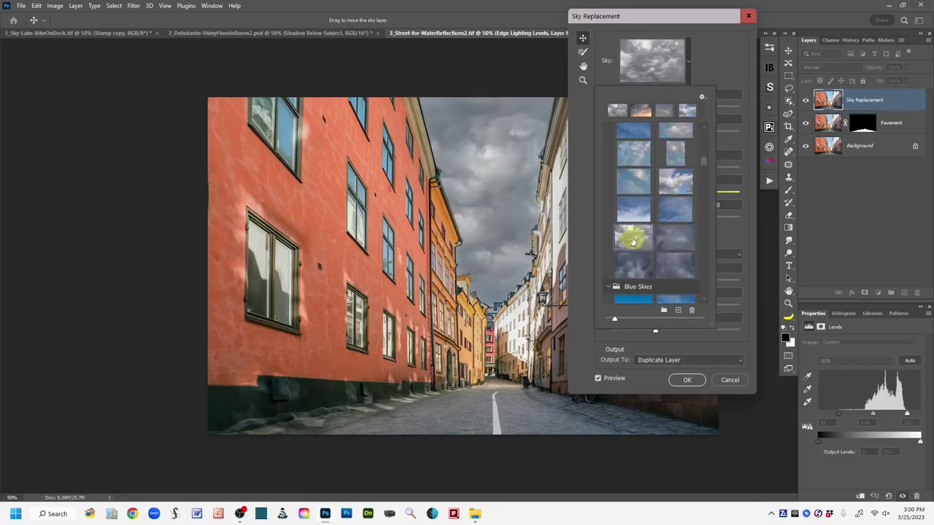
pyautogui.click(722, 50)
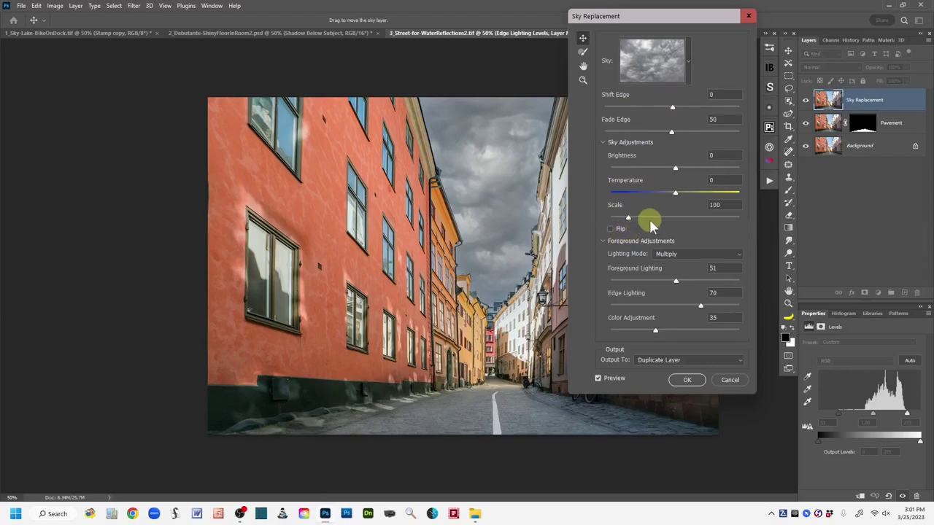
# Step: Set the sky's temperature to -2 and brightness to -3, with foreground lighting at 85 and color adjustment at 76
pyautogui.moveTo(672, 193); pyautogui.dragTo(673, 193)
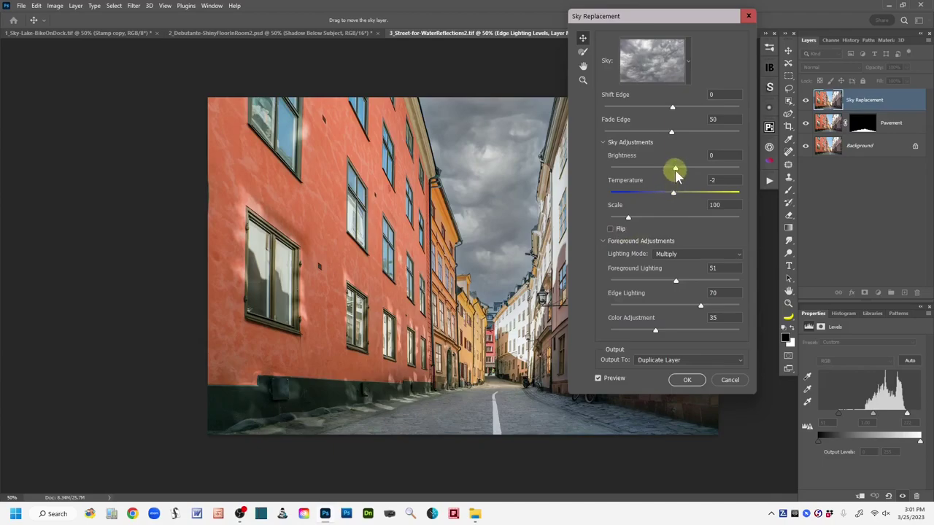
pyautogui.moveTo(675, 170); pyautogui.dragTo(673, 171)
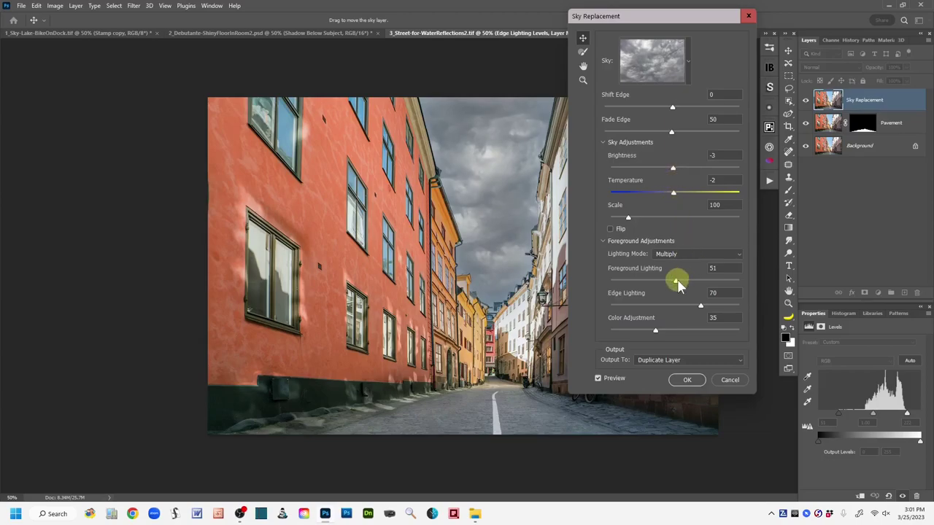
pyautogui.moveTo(705, 285); pyautogui.dragTo(720, 282)
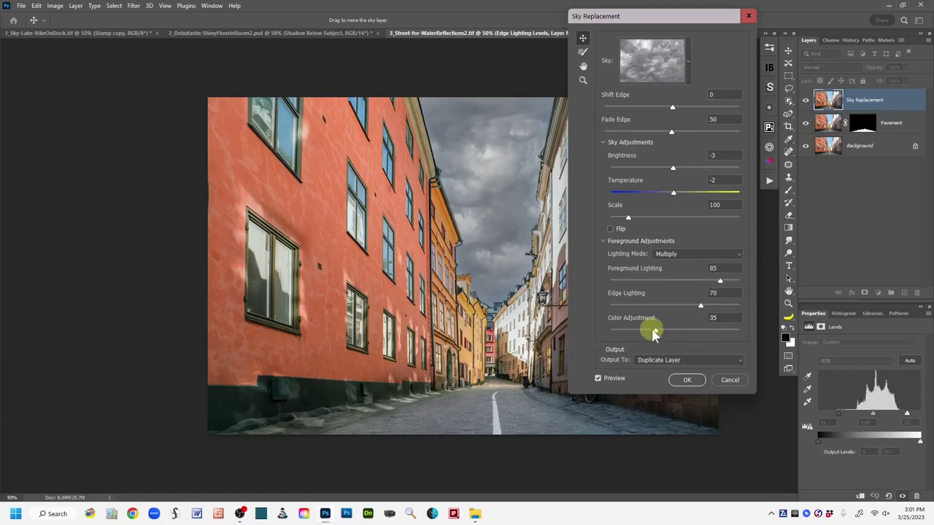
pyautogui.moveTo(654, 330); pyautogui.dragTo(708, 333)
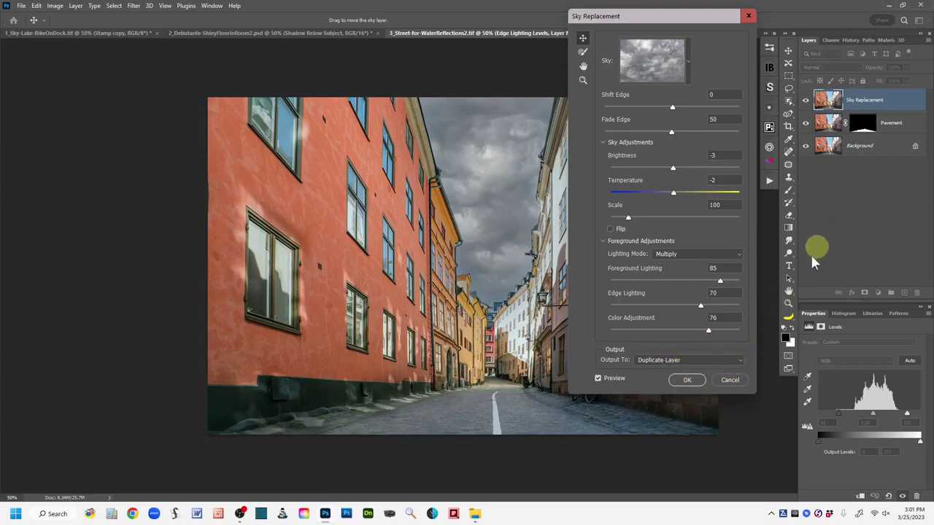
# Step: Keep the sky replacement output as Duplicate Layer and apply it
pyautogui.click(740, 360)
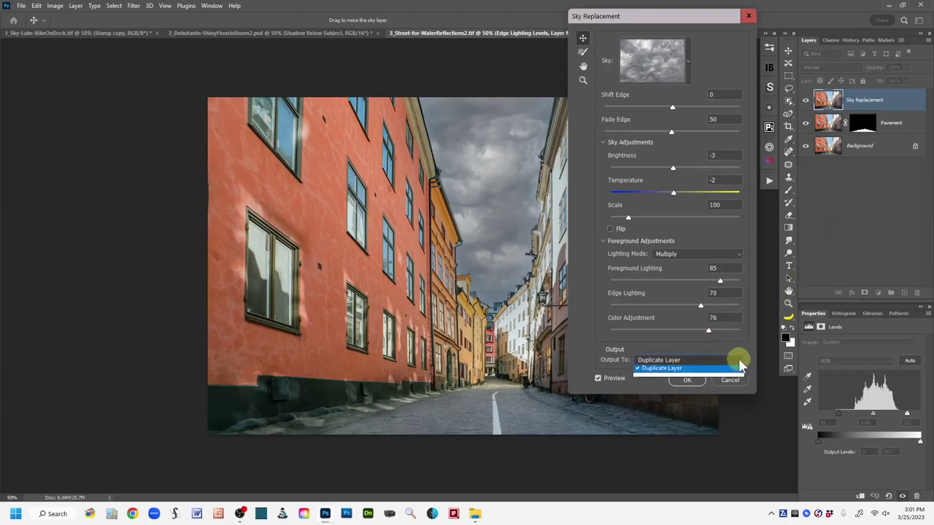
pyautogui.click(743, 360)
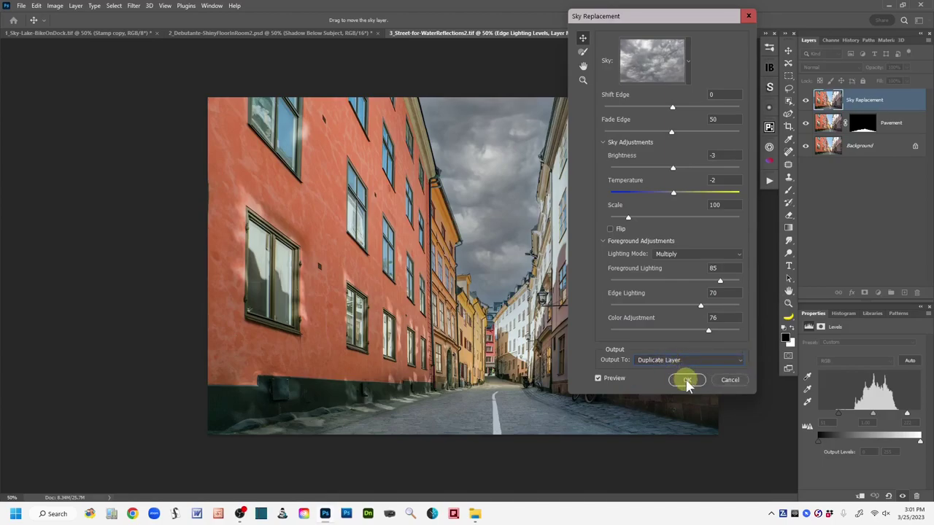
pyautogui.click(687, 380)
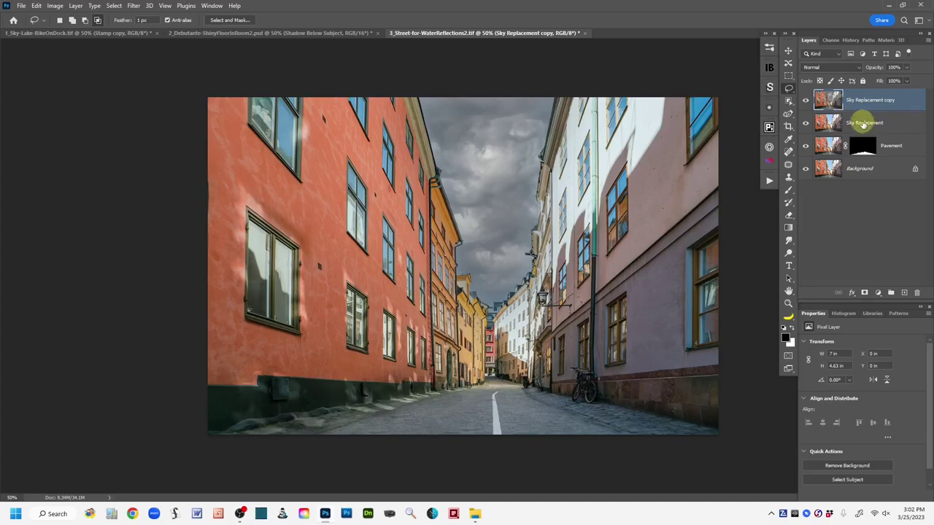
# Step: Rename the original Sky Replacement layer as Sky Launch Launch and hide it
pyautogui.doubleClick(864, 124)
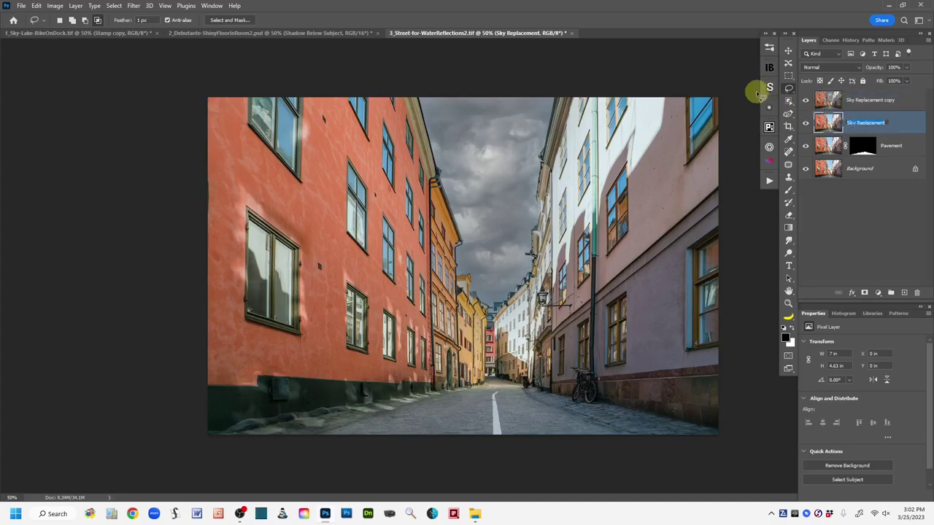
pyautogui.press('BackSpace')
pyautogui.write('Sky Launch Launch')
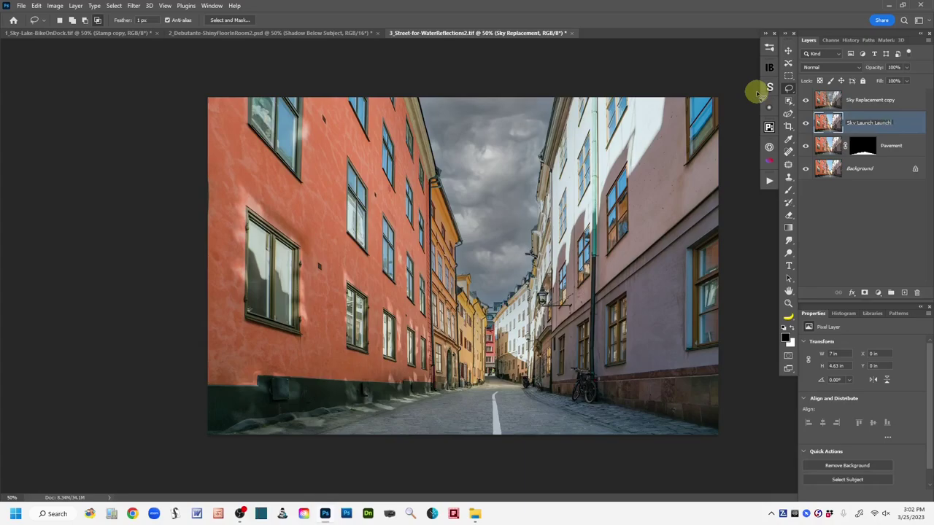
pyautogui.click(806, 124)
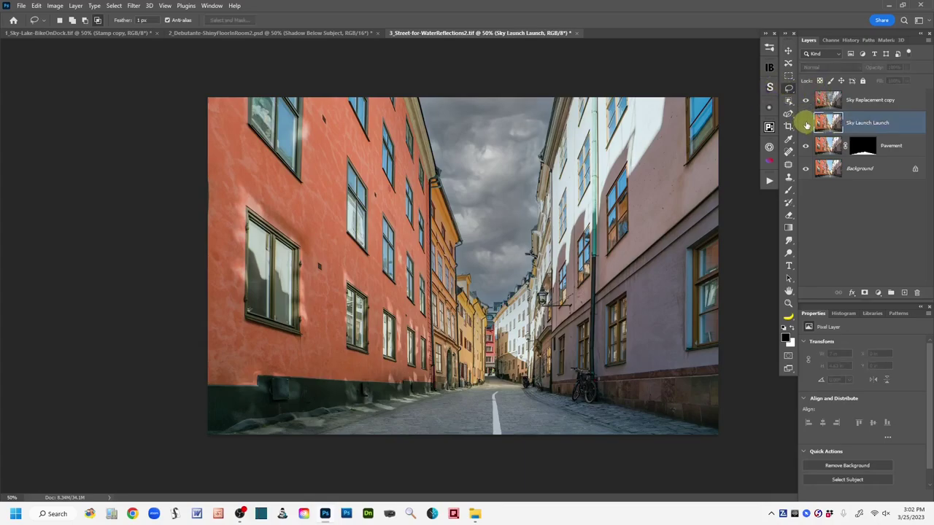
# Step: Rename the Sky Replacement copy layer as Sky Replacement
pyautogui.click(875, 100)
pyautogui.doubleClick(879, 100)
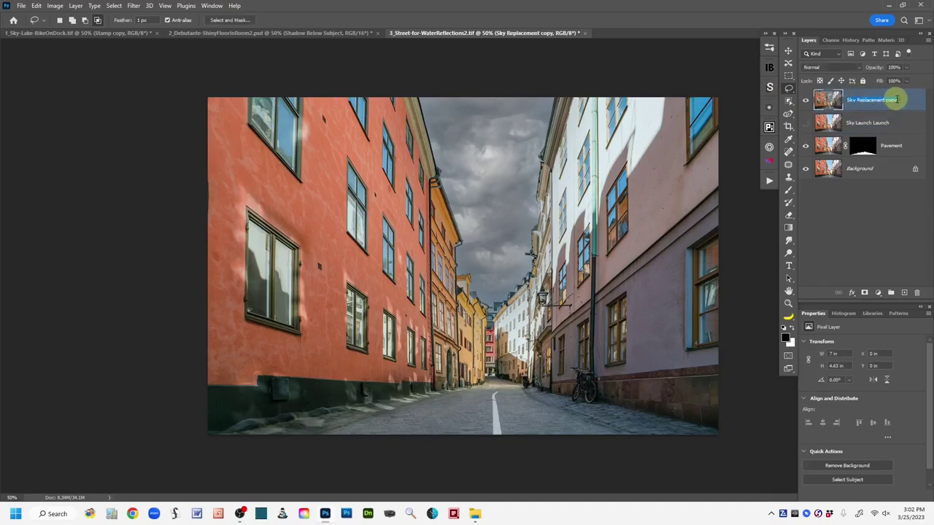
pyautogui.click(899, 99)
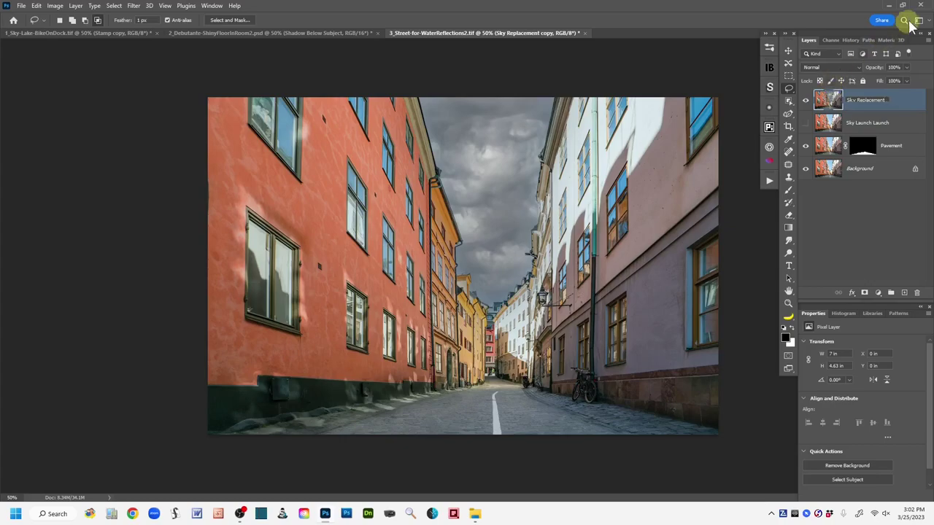
pyautogui.click(827, 102)
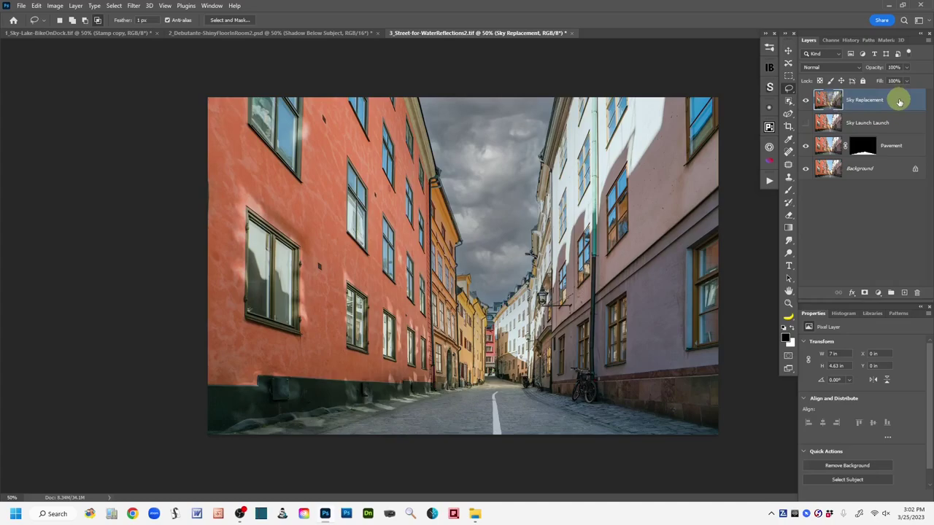
# Step: Duplicate the Sky Replacement layer and rename the copy as Ground Reflection
pyautogui.moveTo(900, 102); pyautogui.dragTo(903, 292)
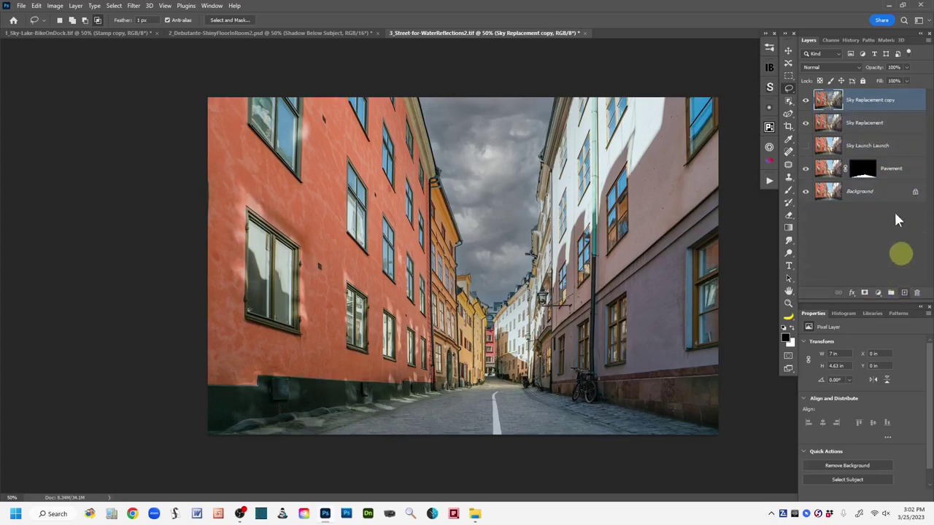
pyautogui.doubleClick(859, 102)
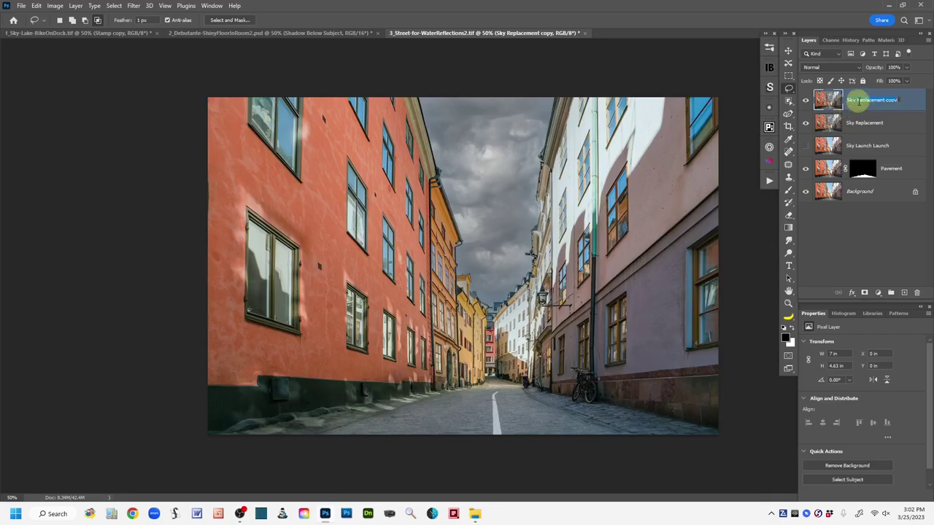
pyautogui.write('Cl')
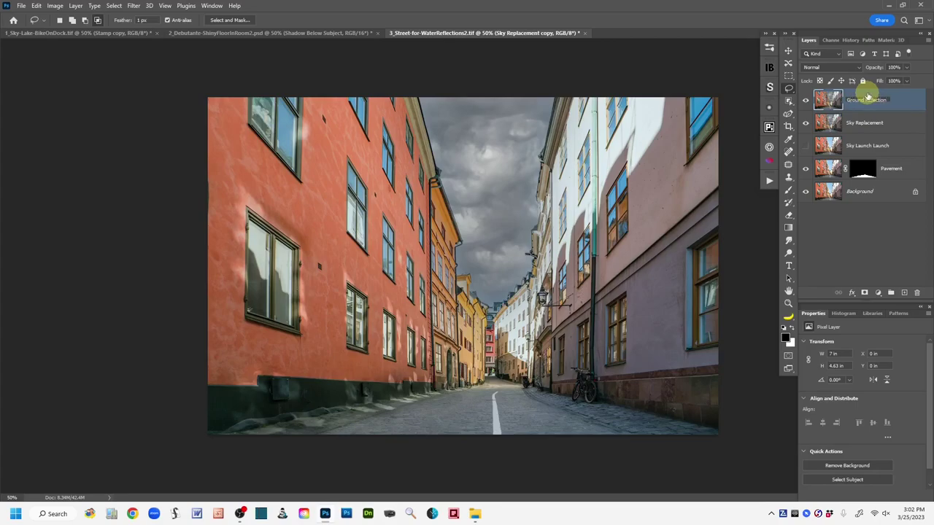
pyautogui.press('Return')
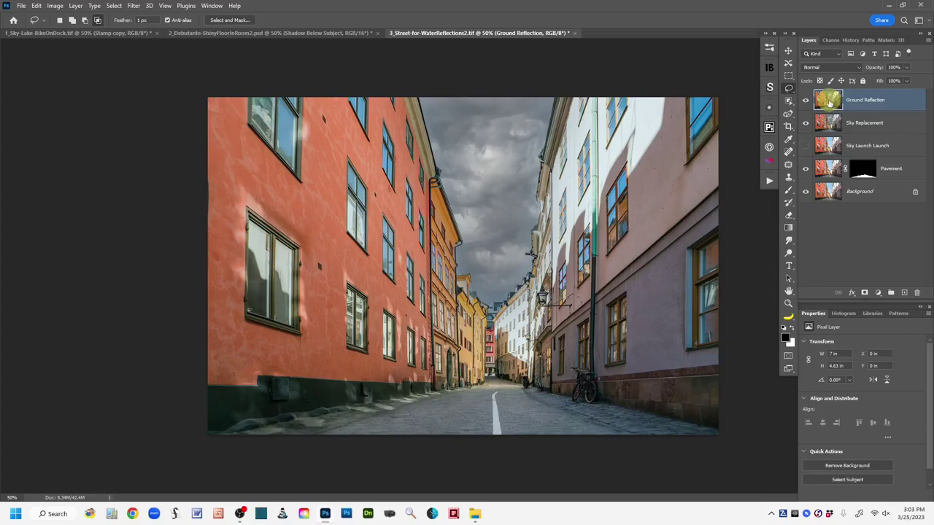
# Step: Flip the Ground Reflection layer vertically
pyautogui.click(36, 6)
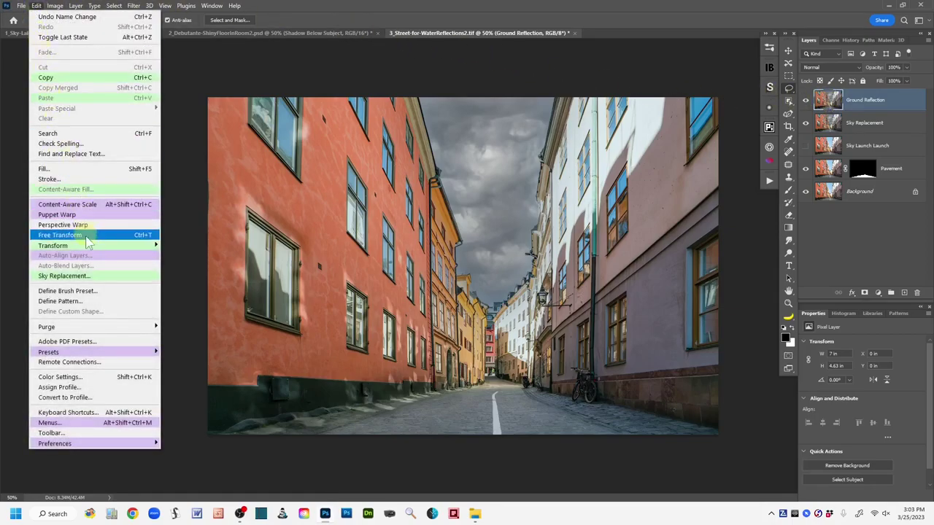
pyautogui.moveTo(83, 246)
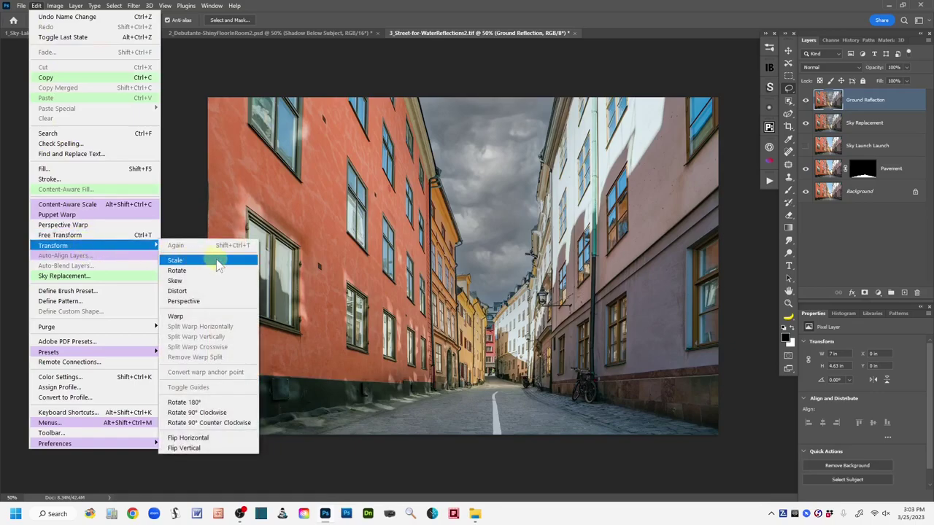
pyautogui.click(232, 450)
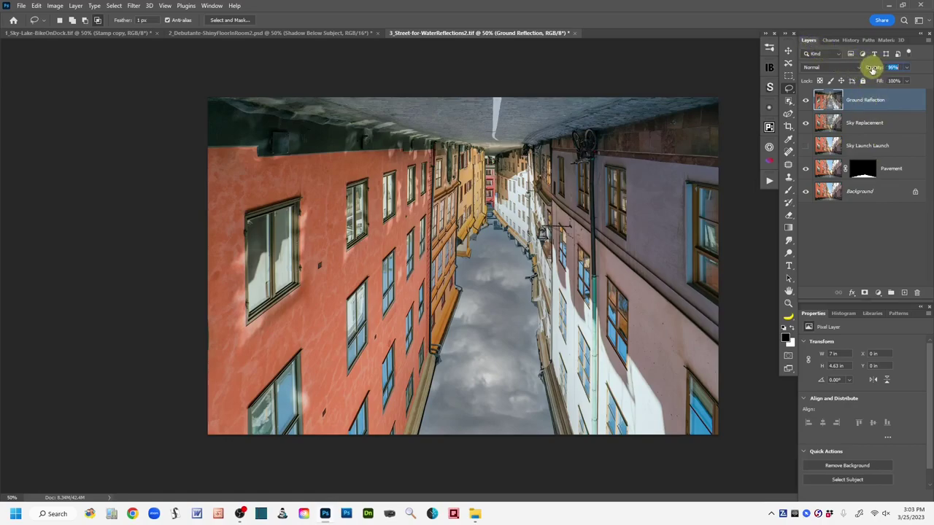
# Step: Lower the Ground Reflection layer's opacity to 39% and move it straight down to about Y 3.03 in, aligning the mirrored buildings with the street
pyautogui.moveTo(873, 69); pyautogui.dragTo(856, 70)
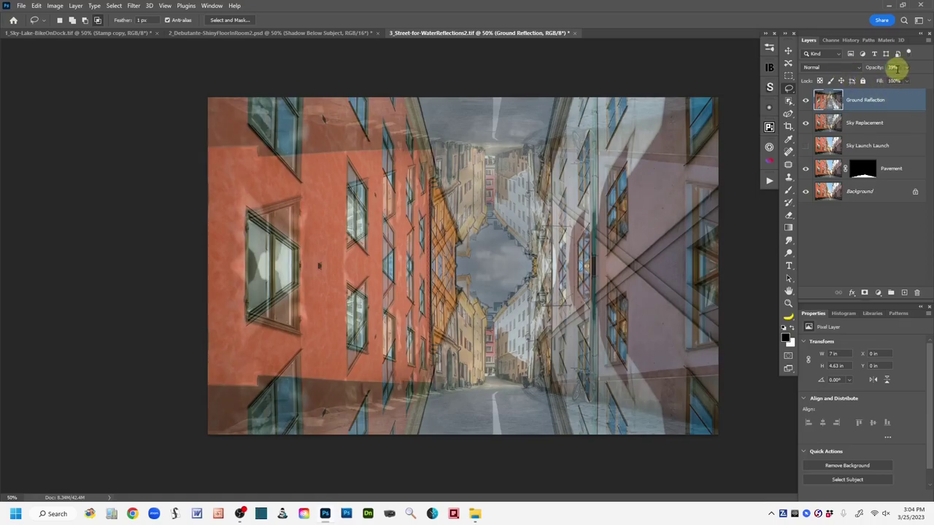
pyautogui.click(876, 88)
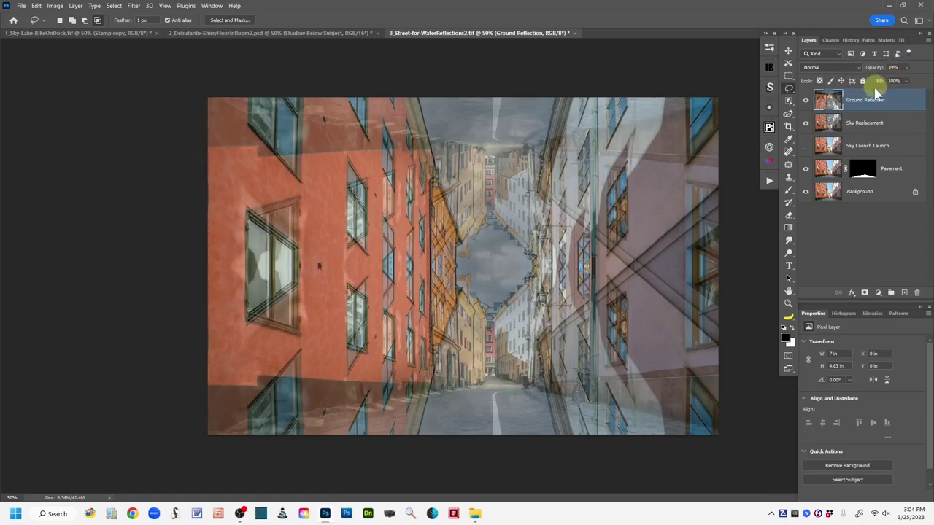
pyautogui.click(789, 53)
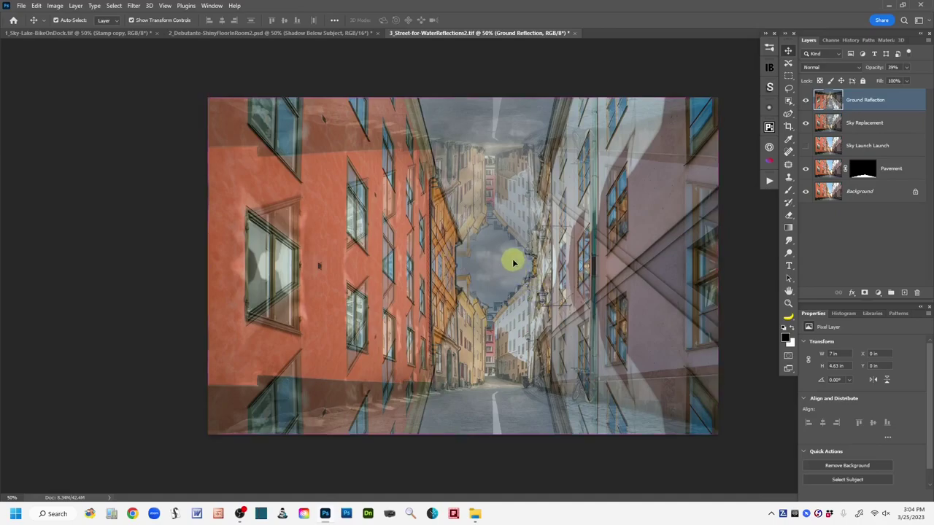
pyautogui.moveTo(514, 262); pyautogui.dragTo(512, 481)
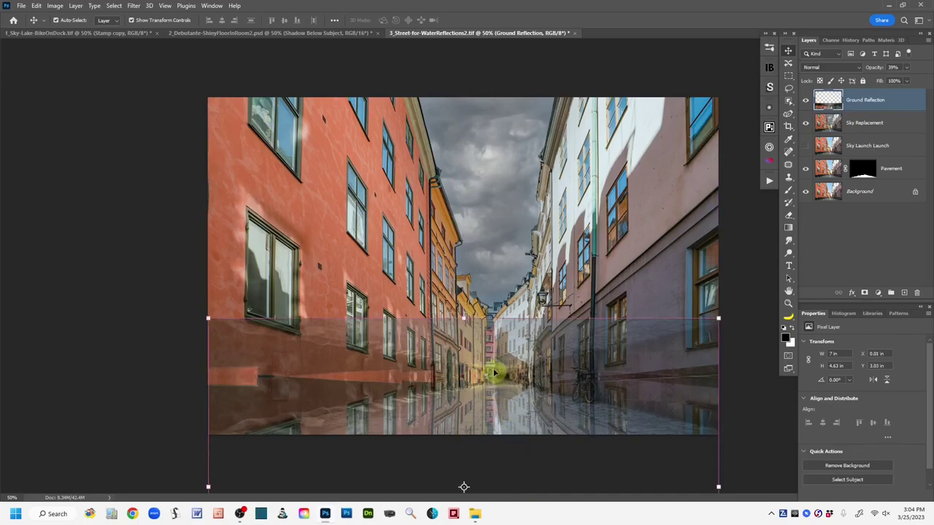
pyautogui.moveTo(513, 410)
pyautogui.mouseDown()
pyautogui.moveTo(517, 420)
pyautogui.moveTo(488, 375)
pyautogui.moveTo(521, 415)
pyautogui.mouseUp()
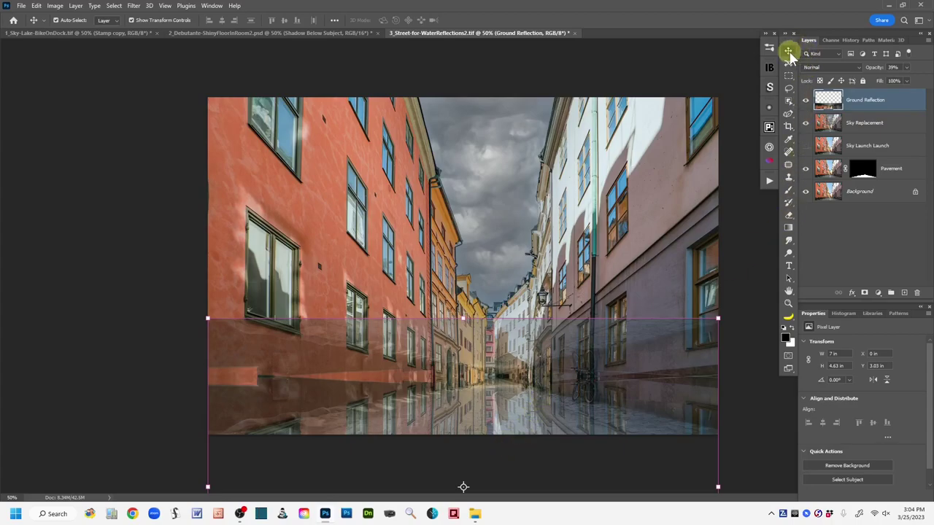
# Step: Set the Ground Reflection layer's opacity to 22% and copy the Pavement layer's mask onto it
pyautogui.click(789, 88)
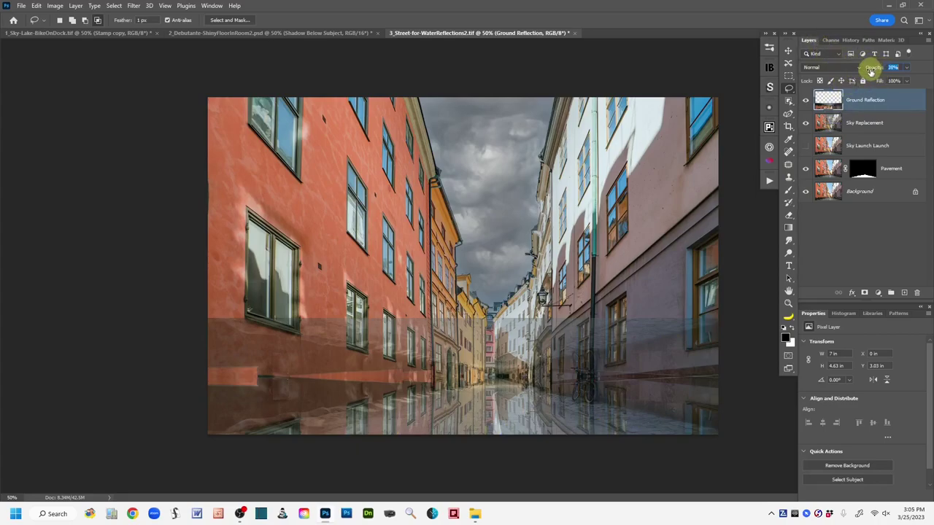
pyautogui.moveTo(871, 71); pyautogui.dragTo(866, 69)
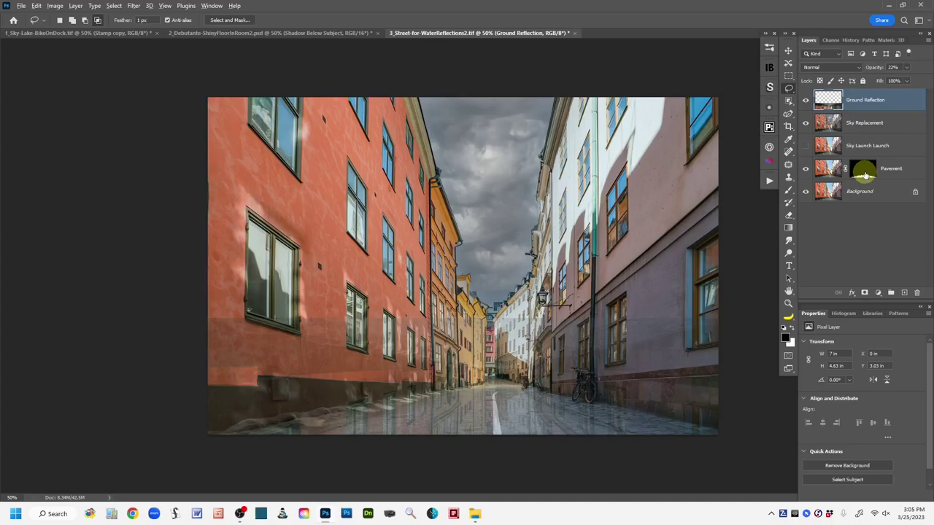
pyautogui.moveTo(865, 174); pyautogui.dragTo(863, 100)
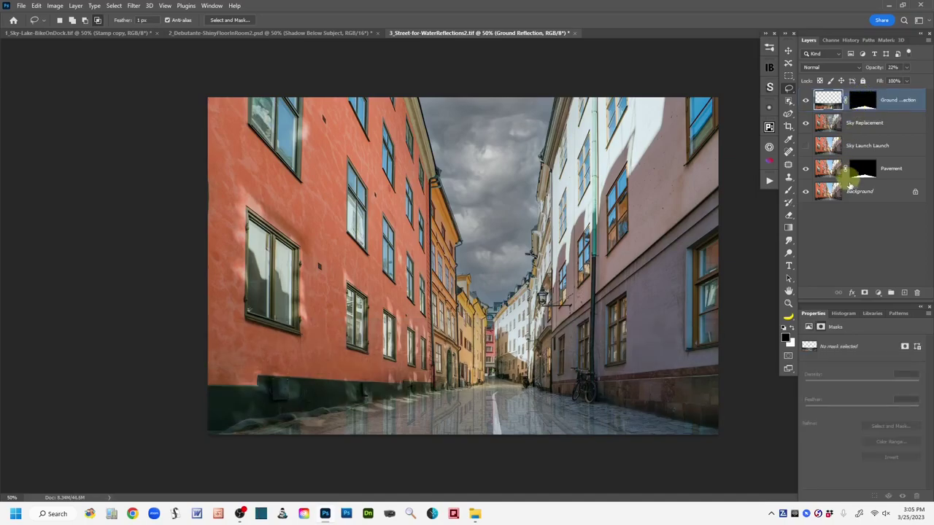
pyautogui.moveTo(861, 175); pyautogui.dragTo(873, 106)
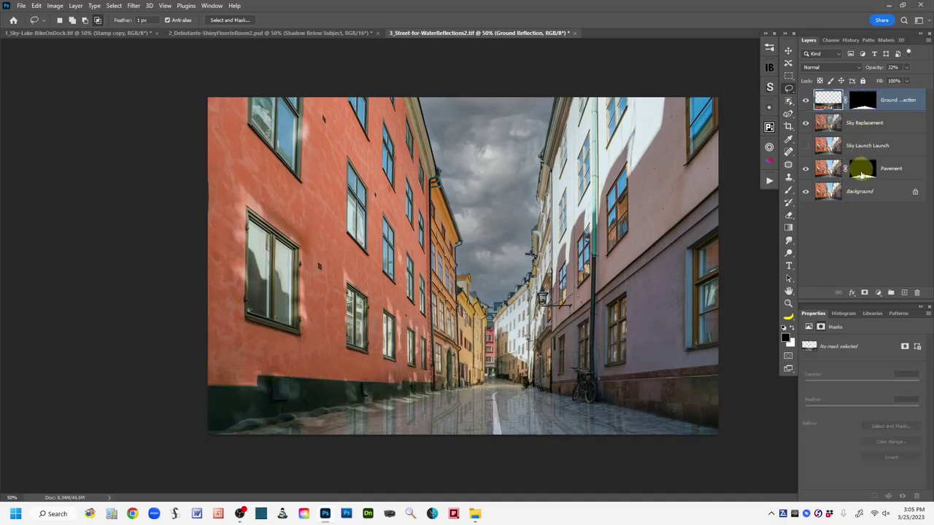
pyautogui.moveTo(861, 175); pyautogui.dragTo(867, 102)
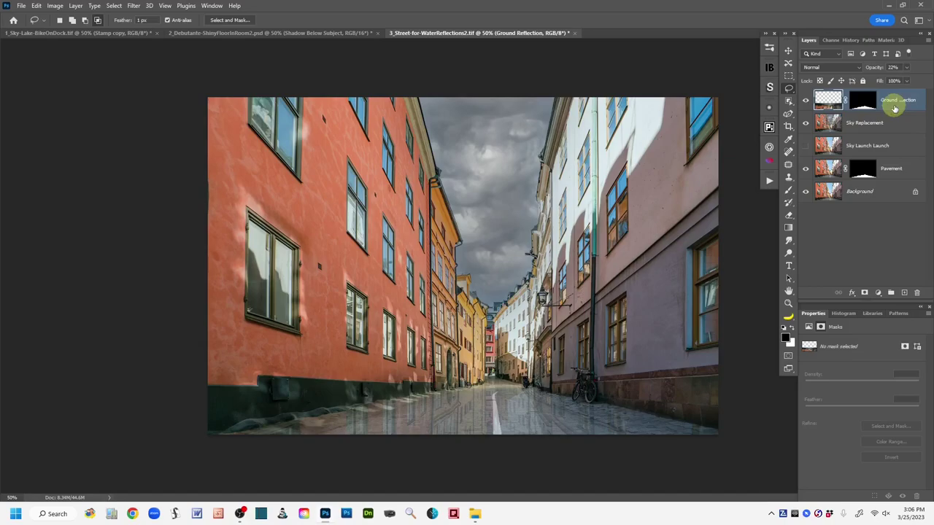
# Step: Stamp all visible layers into a new layer on top and rename it as Stamp
pyautogui.hotkey('ctrl', 'shift', 'alt', 'e')
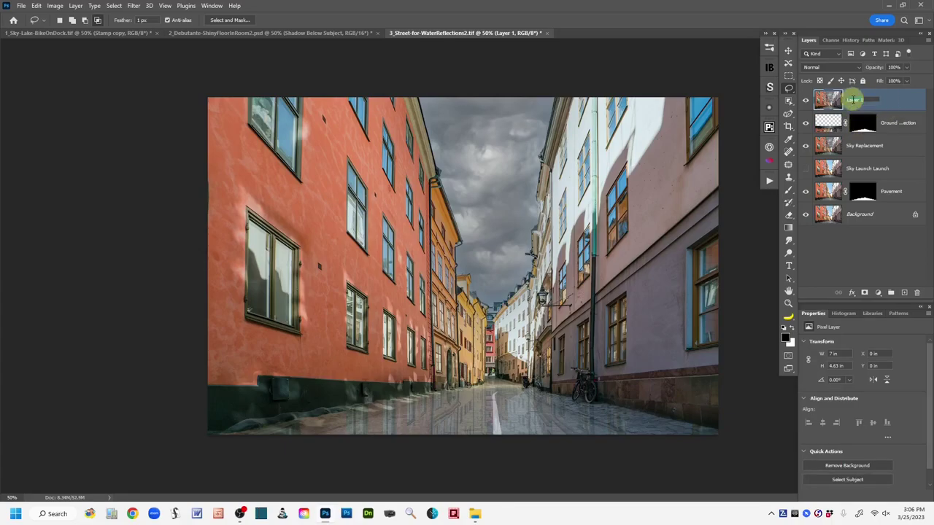
pyautogui.doubleClick(853, 100)
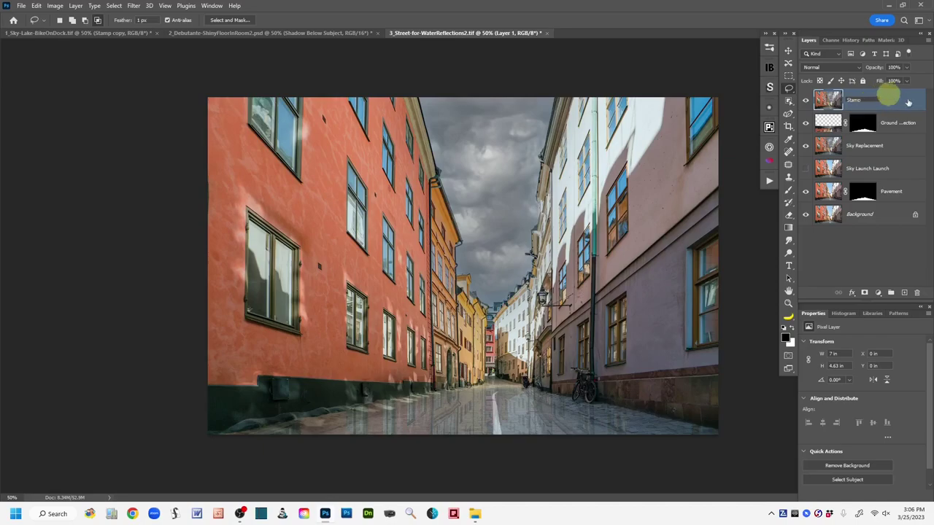
pyautogui.press('Return')
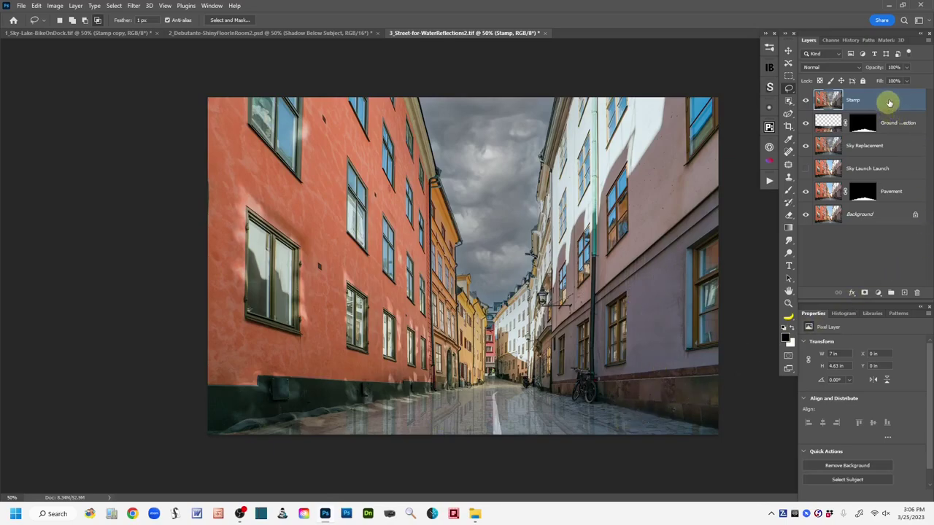
# Step: Duplicate the Stamp layer and rename the copy as Ground Blur
pyautogui.moveTo(889, 103); pyautogui.dragTo(905, 293)
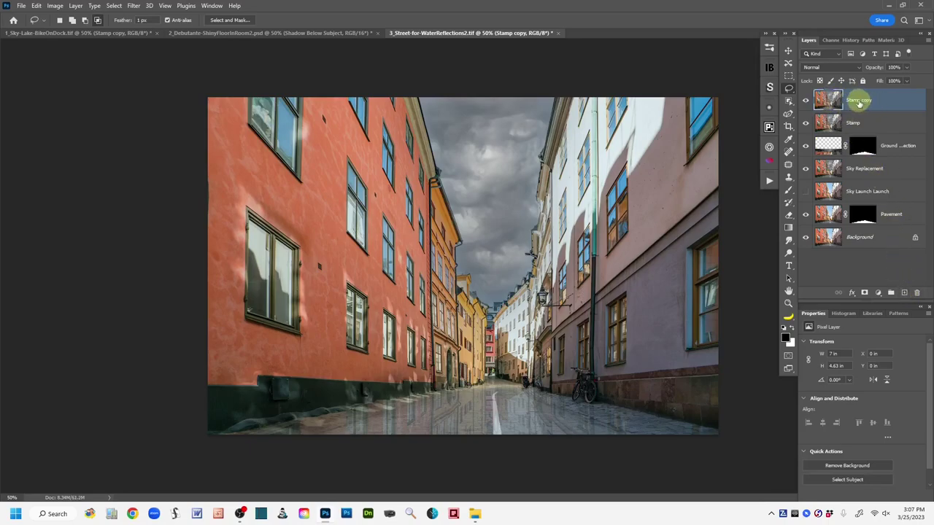
pyautogui.doubleClick(859, 103)
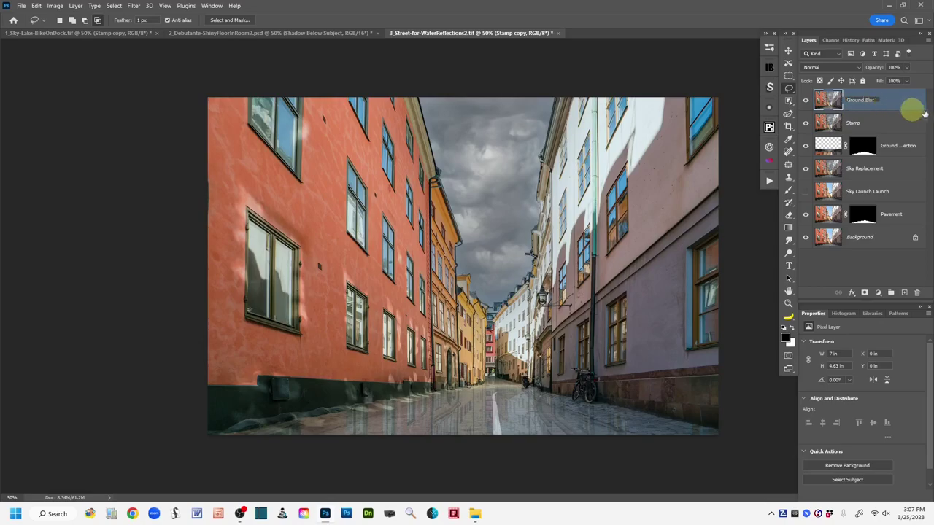
pyautogui.press('Return')
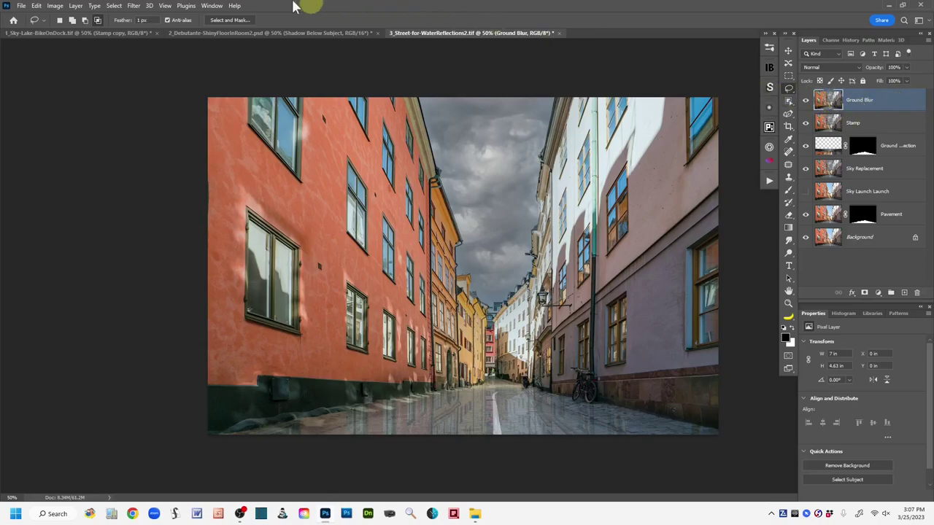
# Step: Apply a Gaussian Blur of 0.7 pixels to the Ground Blur layer and copy the Ground Reflection layer's mask onto it
pyautogui.click(134, 6)
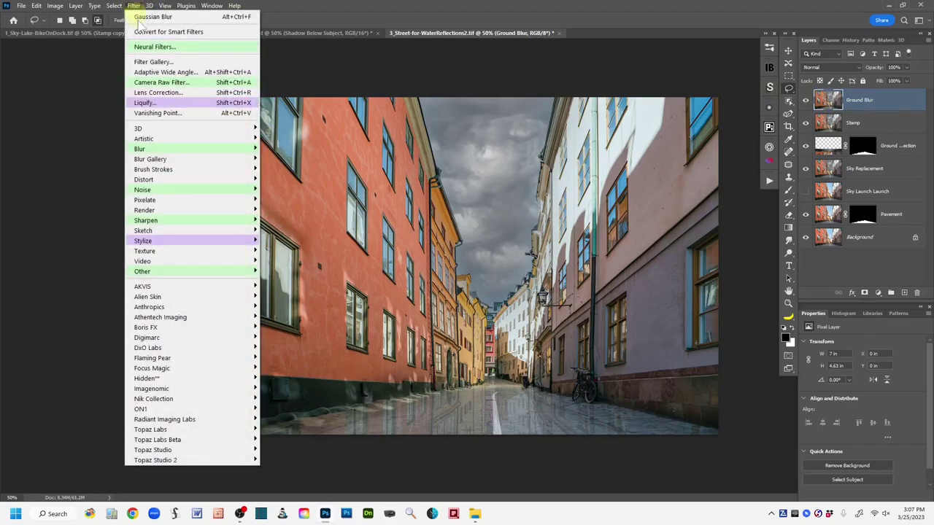
pyautogui.moveTo(191, 148)
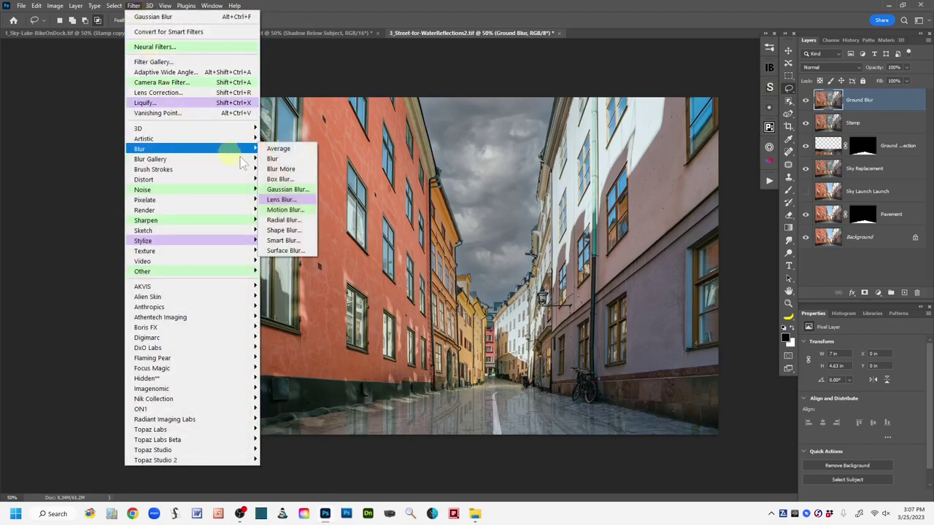
pyautogui.click(310, 191)
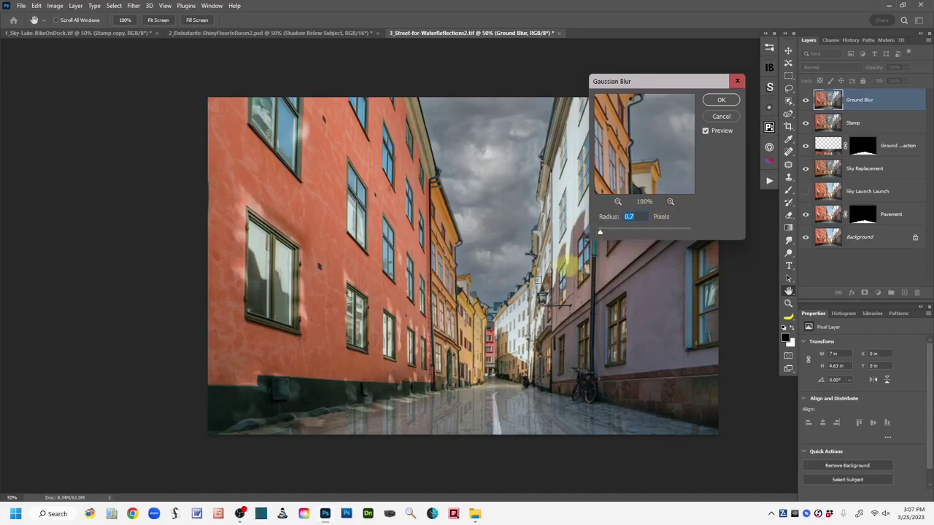
pyautogui.click(723, 102)
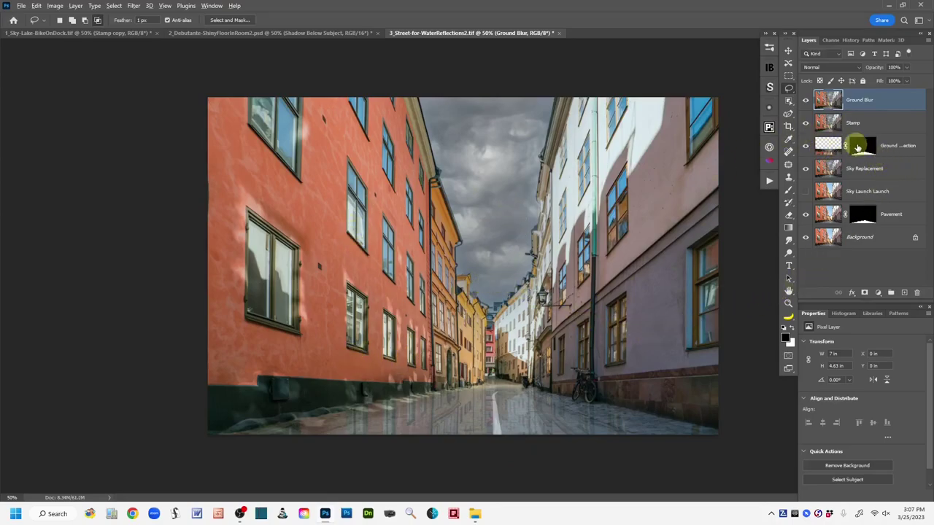
pyautogui.moveTo(863, 150); pyautogui.dragTo(864, 102)
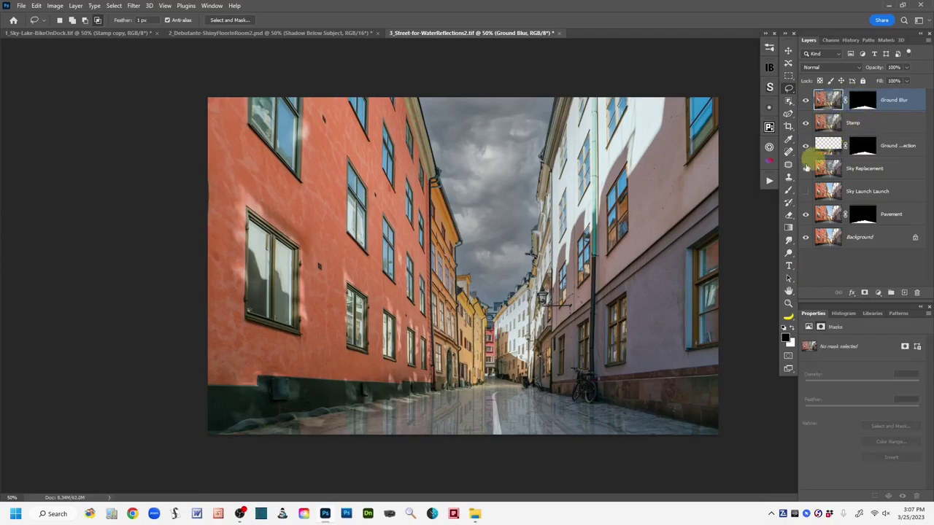
pyautogui.click(829, 105)
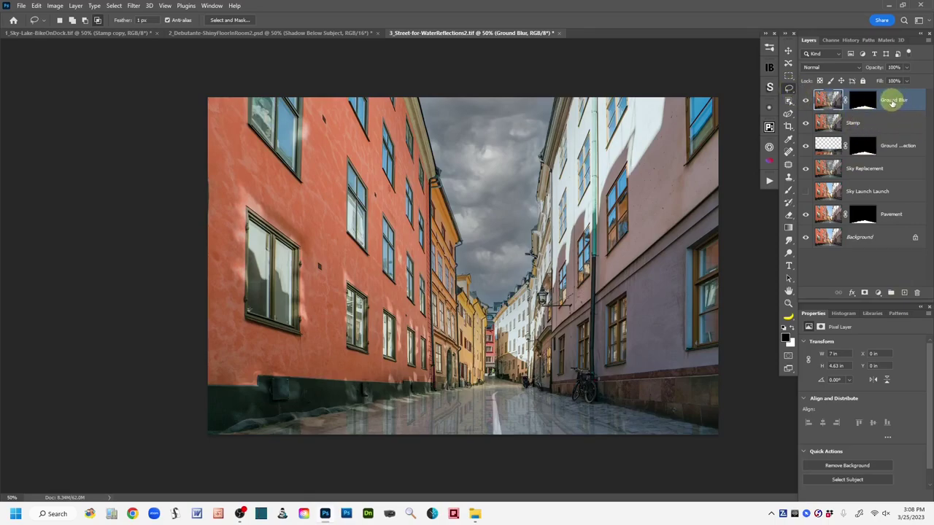
pyautogui.moveTo(891, 102); pyautogui.dragTo(905, 292)
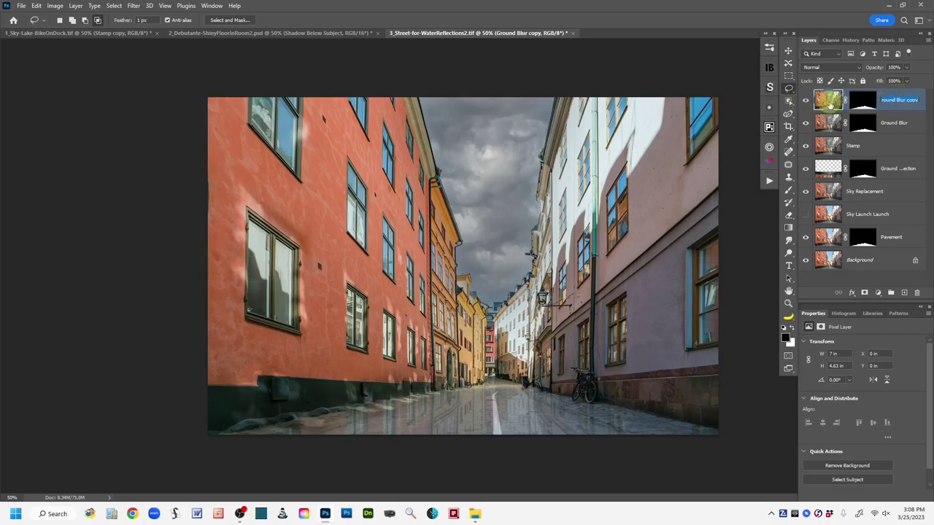
pyautogui.moveTo(817, 98); pyautogui.dragTo(917, 292)
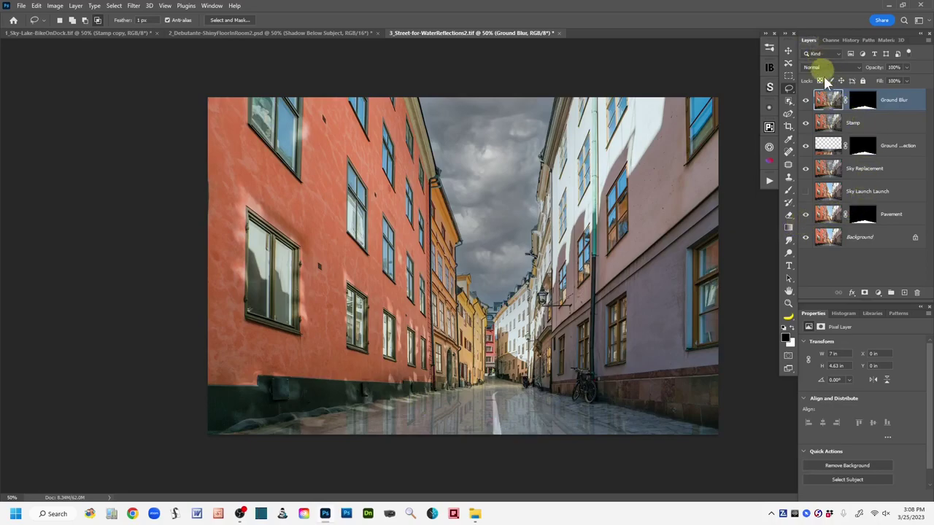
# Step: Add a Curves adjustment layer above Ground Blur, darken the midtones to input 132, output 111, and replace its mask with Ground Blur's mask
pyautogui.click(878, 293)
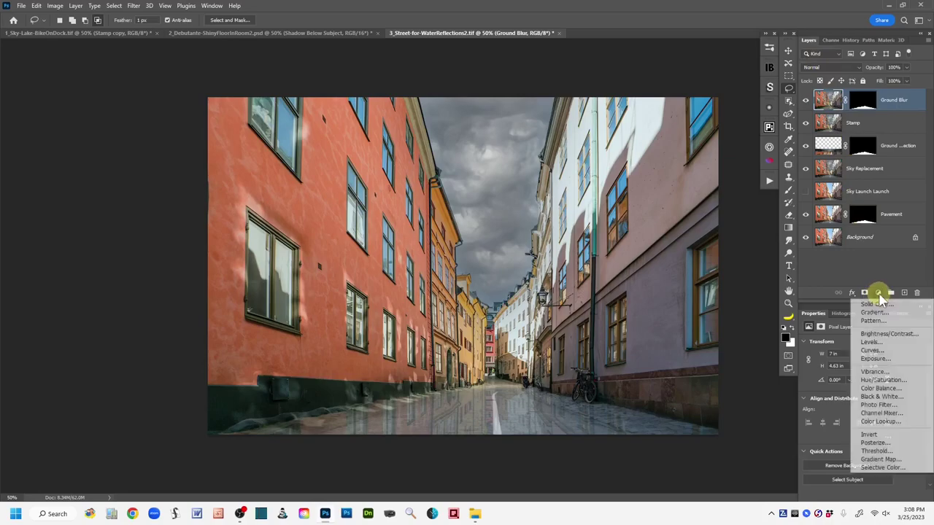
pyautogui.click(898, 352)
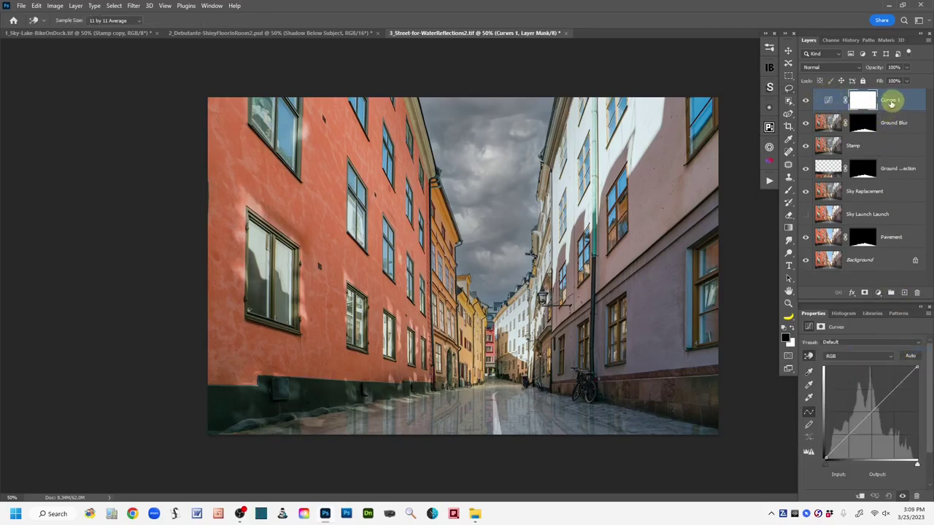
pyautogui.click(829, 101)
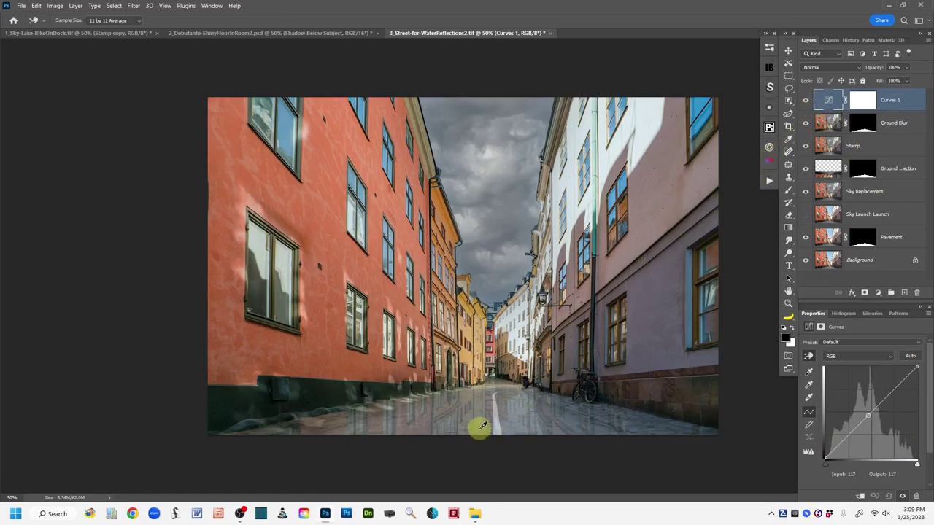
pyautogui.click(809, 356)
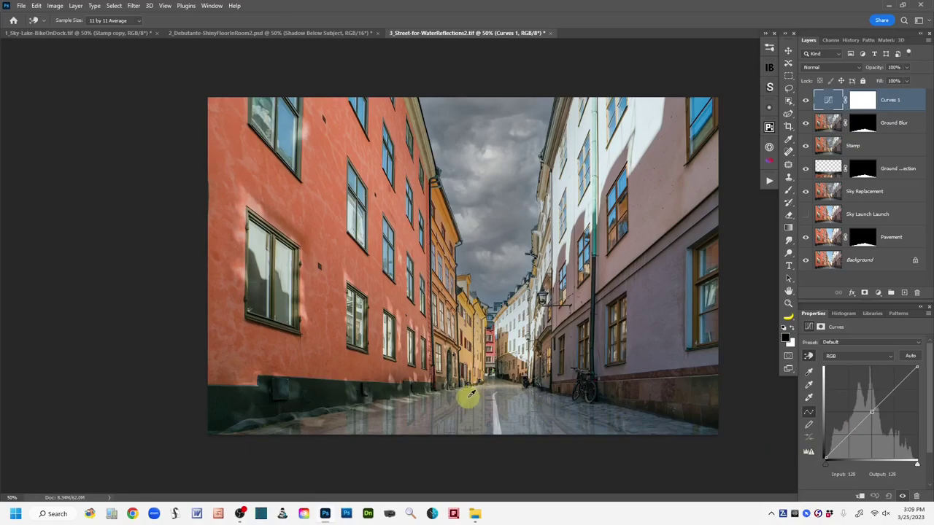
pyautogui.click(471, 395)
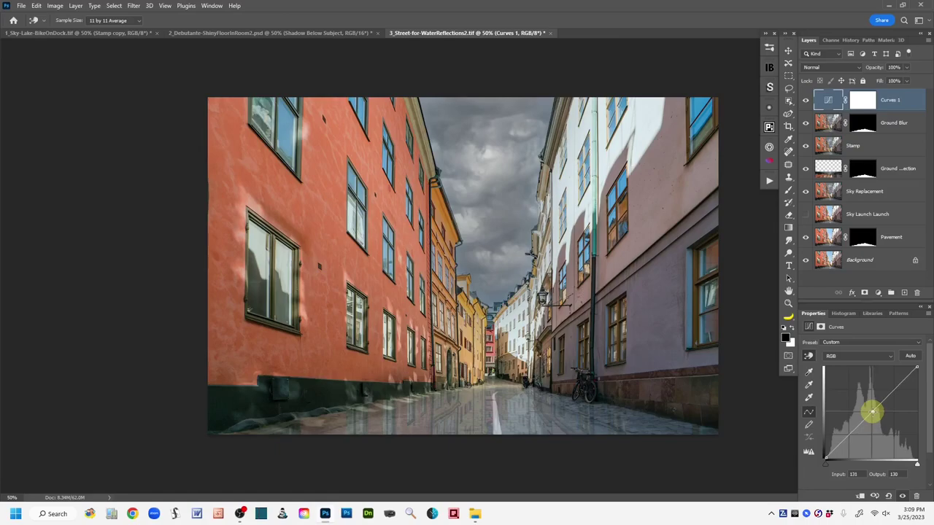
pyautogui.moveTo(872, 413); pyautogui.dragTo(872, 412)
pyautogui.moveTo(873, 412); pyautogui.dragTo(874, 418)
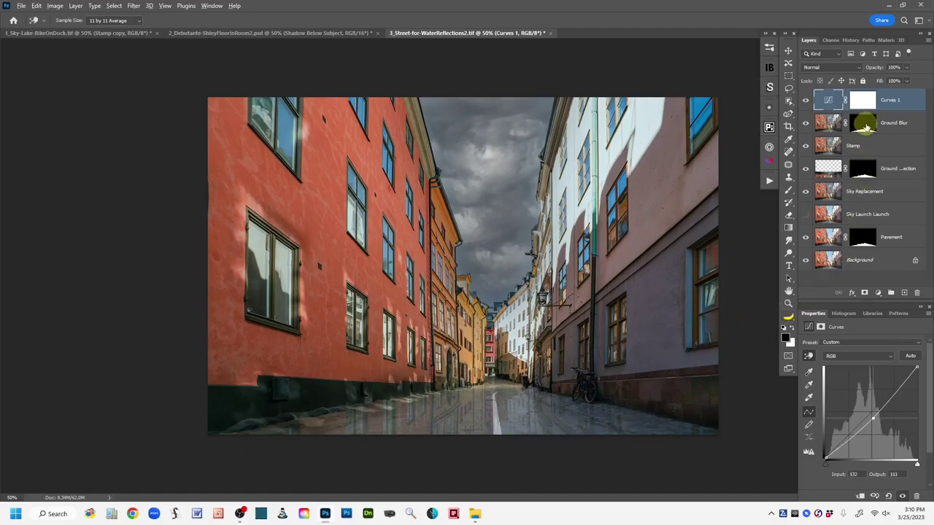
pyautogui.moveTo(866, 126); pyautogui.dragTo(863, 101)
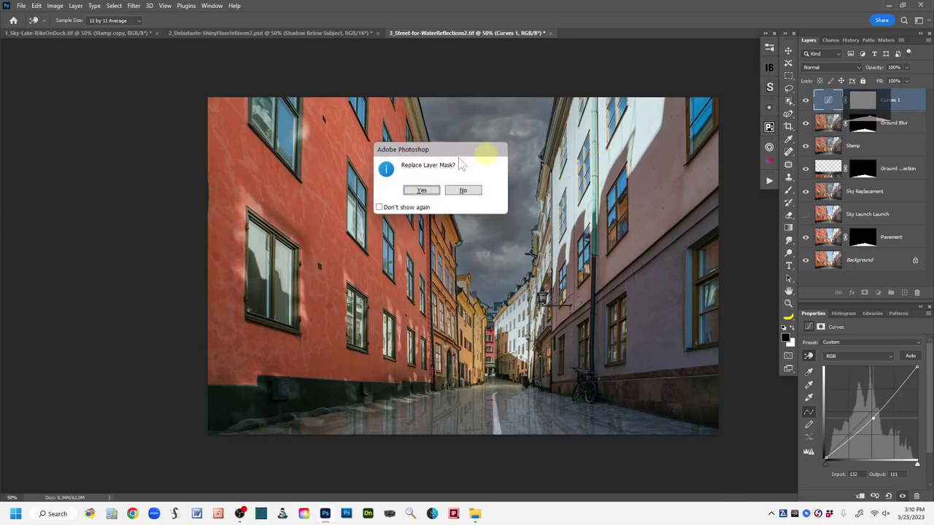
pyautogui.click(421, 190)
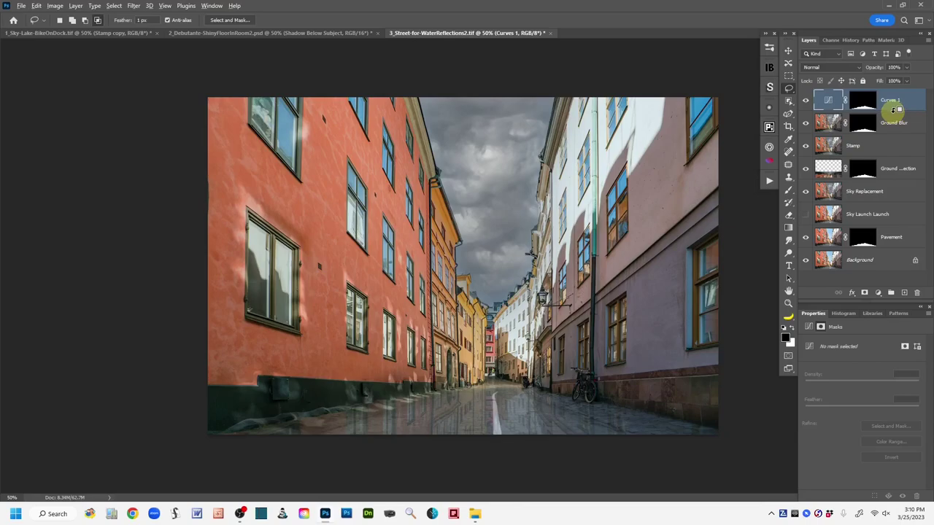
# Step: Compare the pavement reflection with the Curves layer hidden and shown
pyautogui.moveTo(893, 110); pyautogui.dragTo(803, 125)
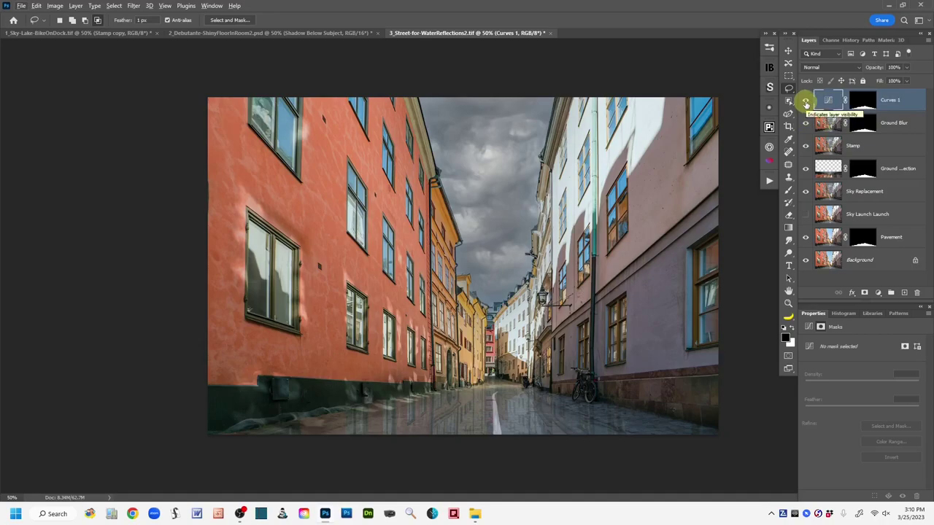
pyautogui.click(806, 103)
pyautogui.click(806, 103)
pyautogui.click(805, 102)
pyautogui.click(806, 103)
pyautogui.click(806, 102)
pyautogui.click(805, 103)
pyautogui.click(805, 103)
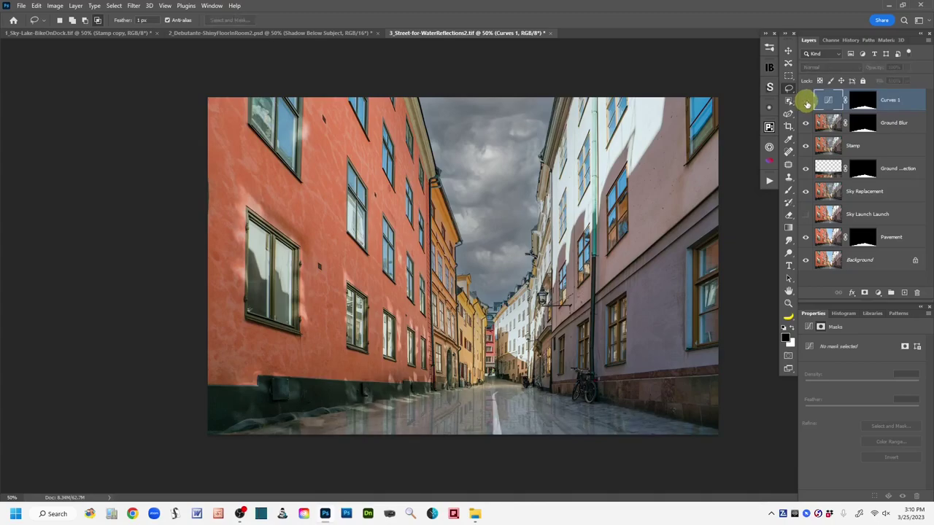
pyautogui.click(805, 103)
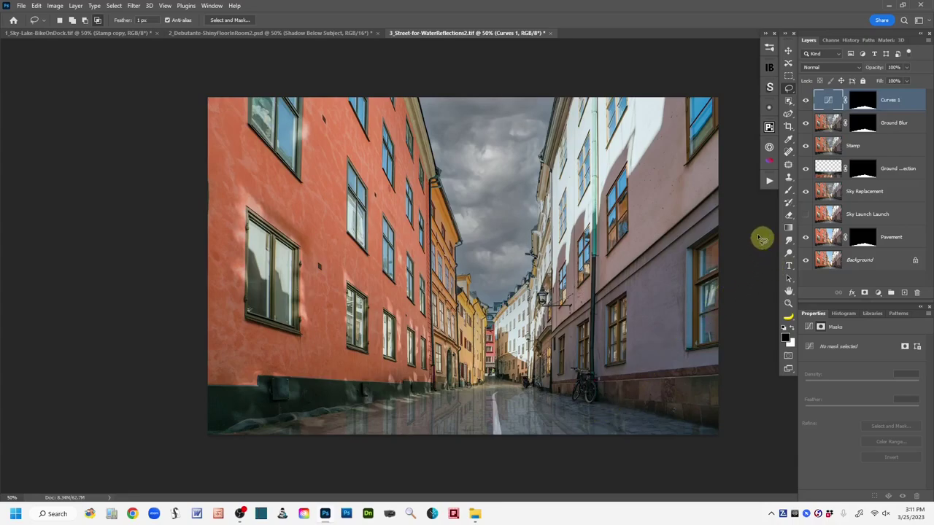
# Step: Rename the Curves layer as Darker Reflec and stamp all visible layers into a new top layer named Stamp
pyautogui.doubleClick(888, 102)
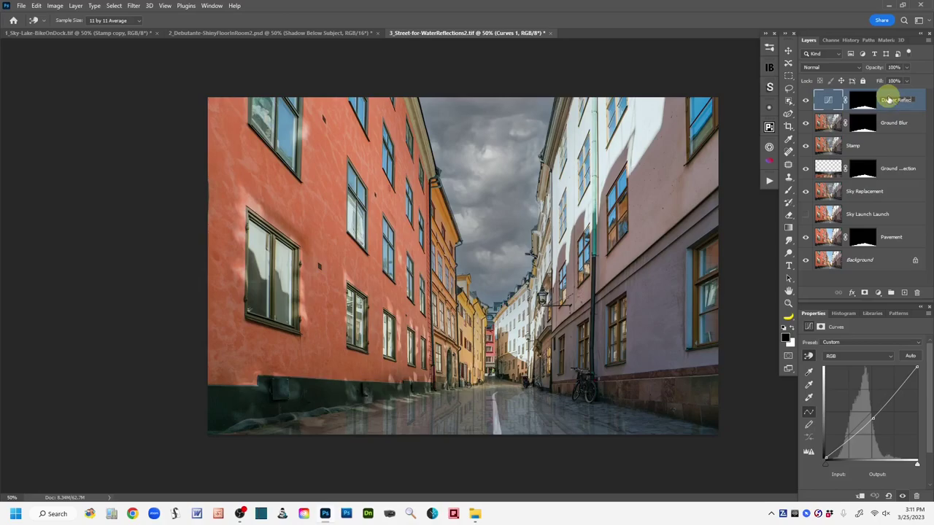
pyautogui.click(830, 102)
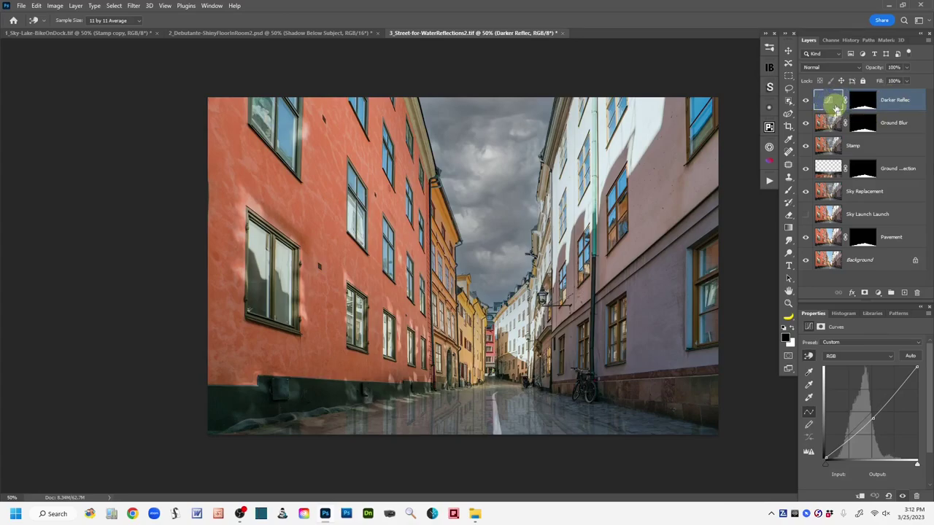
pyautogui.hotkey('ctrl', 'shift', 'alt', 'e')
pyautogui.press('l')
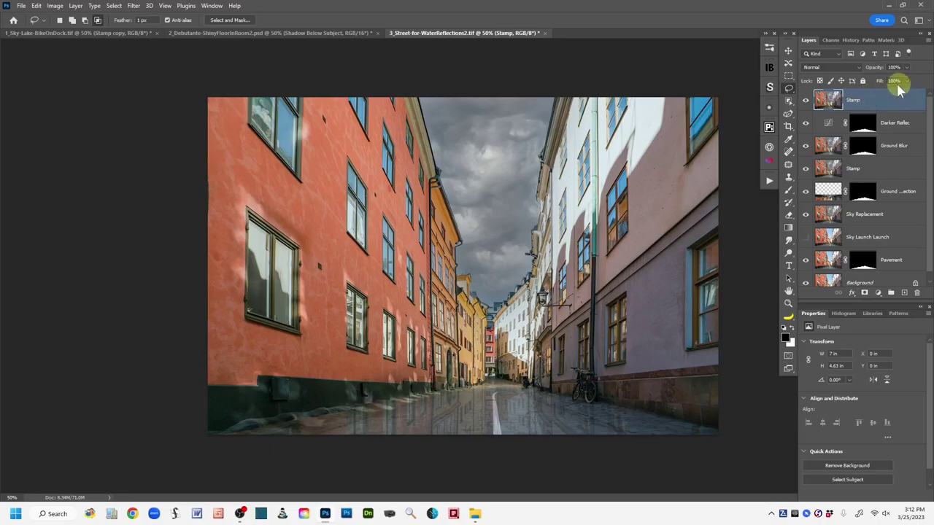
pyautogui.click(901, 84)
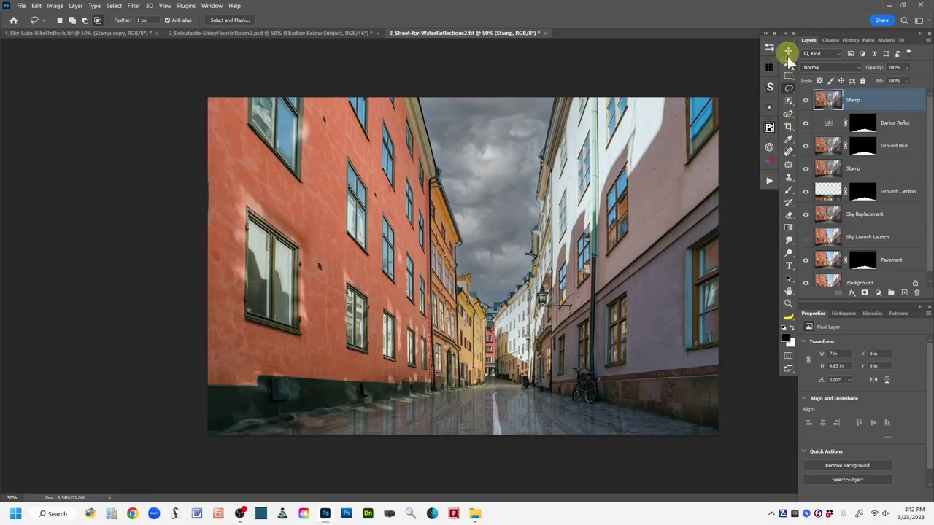
# Step: Sample the gray near the top of the stormy sky and add a Solid Color fill layer in 6b7076
pyautogui.click(788, 140)
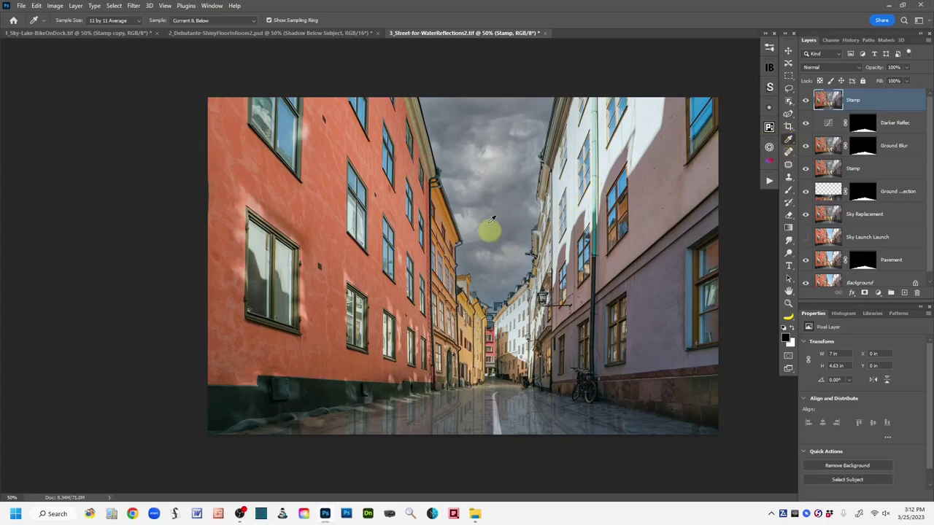
pyautogui.click(483, 107)
pyautogui.click(788, 91)
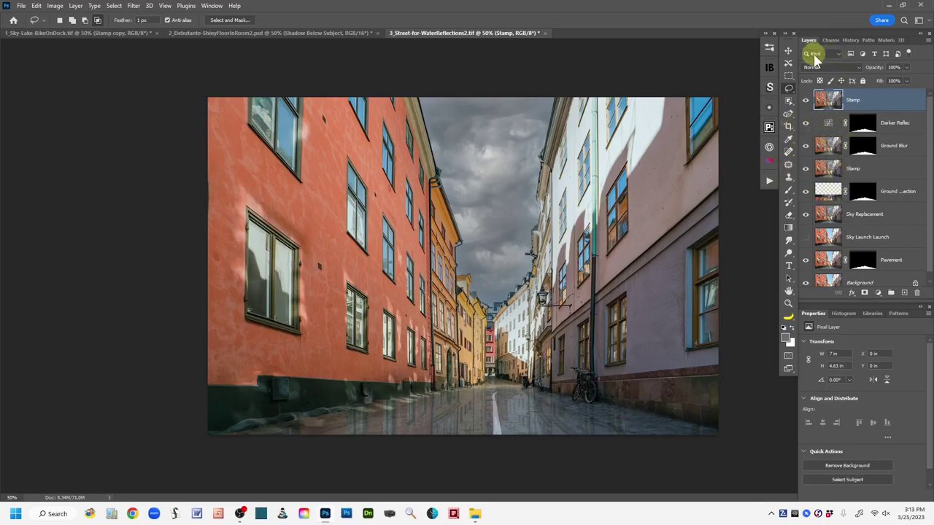
pyautogui.click(879, 292)
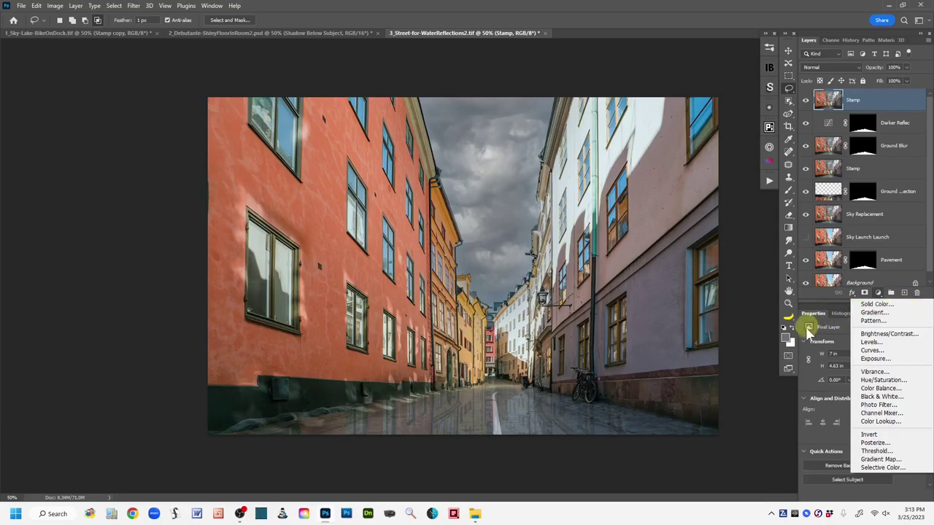
pyautogui.click(900, 306)
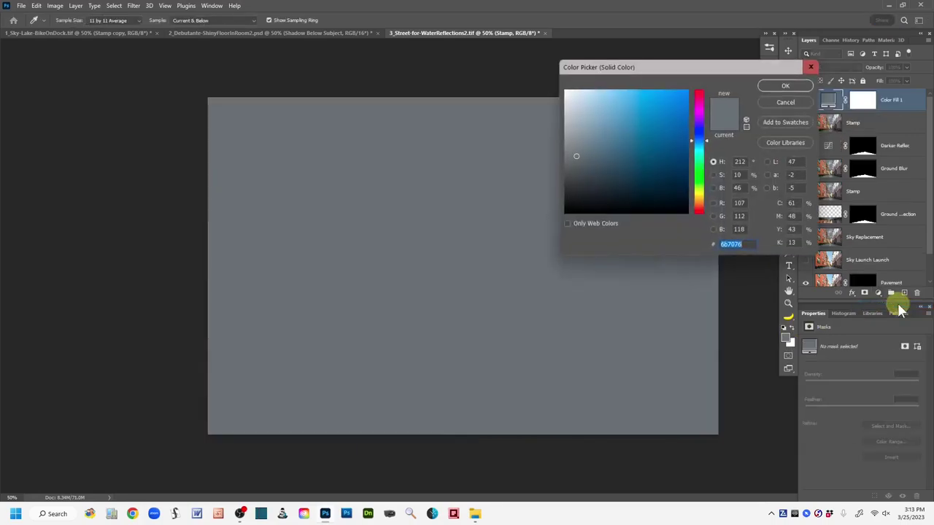
pyautogui.click(785, 86)
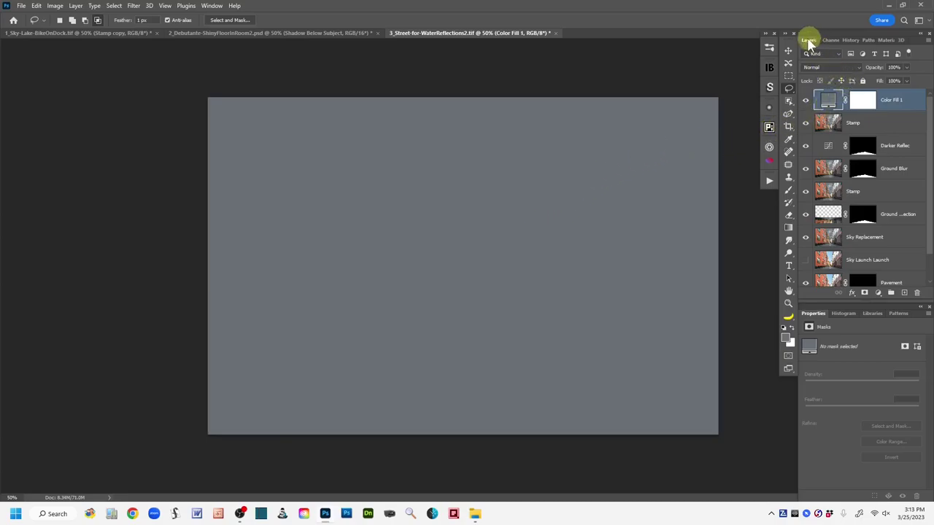
# Step: Set the color fill layer's blend mode to Overlay and delete its layer mask
pyautogui.click(858, 67)
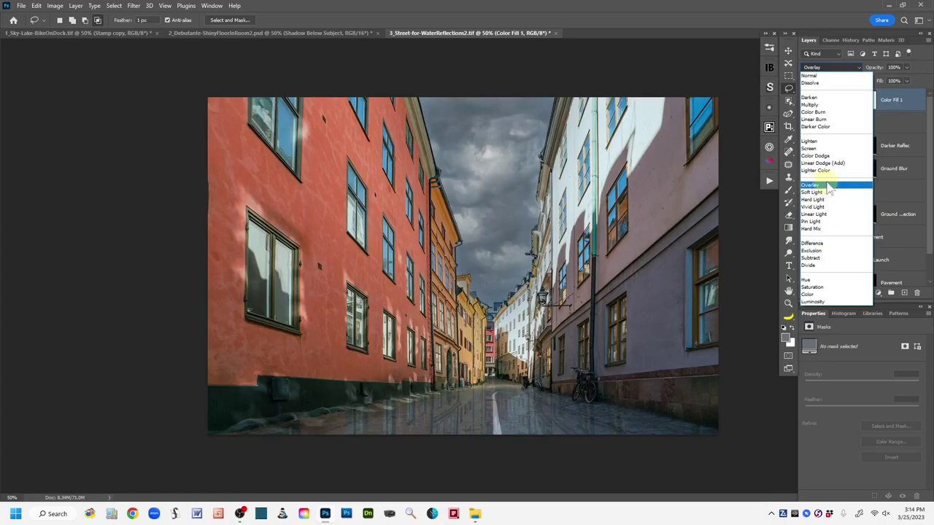
pyautogui.click(829, 185)
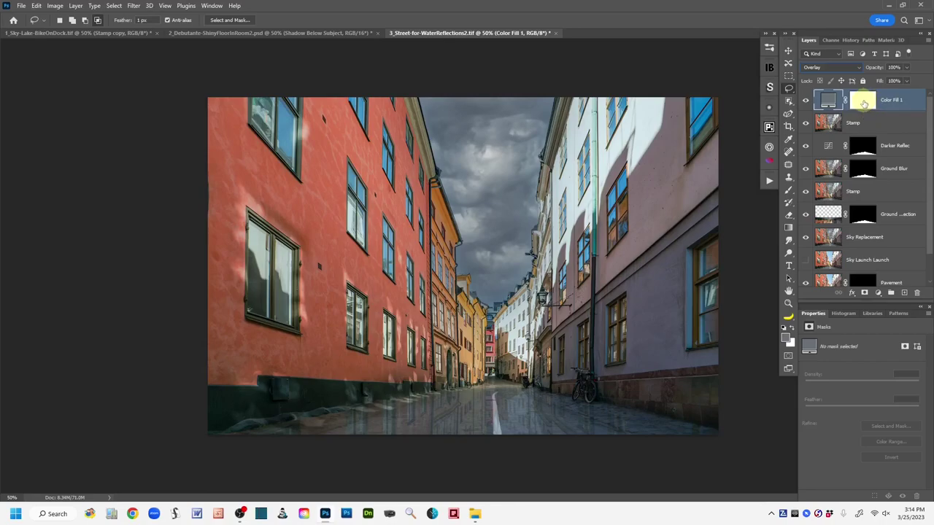
pyautogui.moveTo(864, 102); pyautogui.dragTo(917, 295)
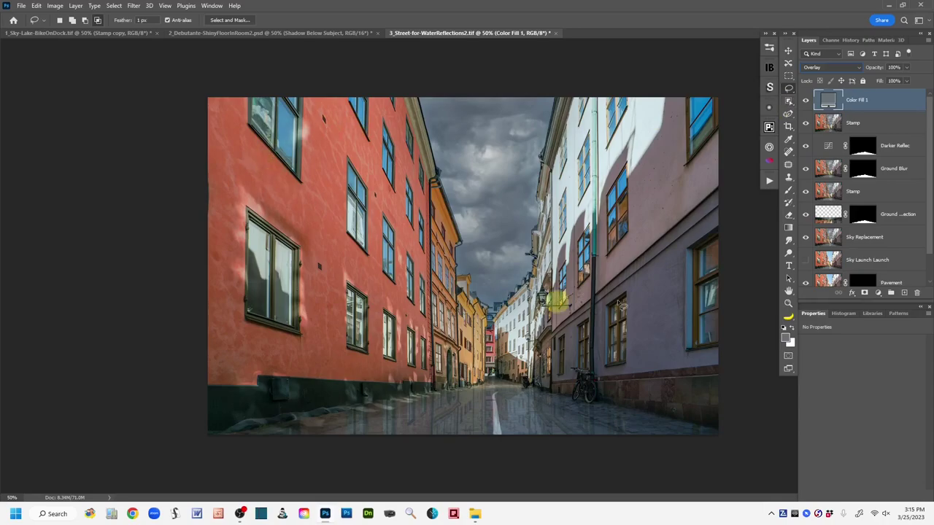
# Step: Select the buildings with the Object Selection tool and add the red building's missed wall and window areas with Quick Selection
pyautogui.click(788, 103)
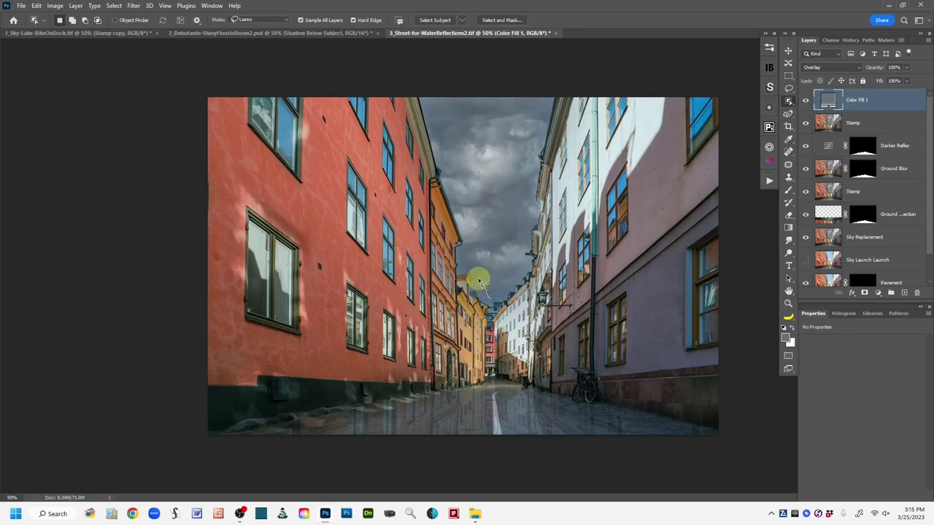
pyautogui.moveTo(479, 280)
pyautogui.mouseDown()
pyautogui.moveTo(472, 224)
pyautogui.moveTo(430, 98)
pyautogui.moveTo(412, 82)
pyautogui.moveTo(271, 54)
pyautogui.moveTo(254, 28)
pyautogui.moveTo(180, 83)
pyautogui.moveTo(150, 119)
pyautogui.moveTo(117, 239)
pyautogui.moveTo(107, 329)
pyautogui.moveTo(140, 437)
pyautogui.moveTo(153, 440)
pyautogui.moveTo(270, 448)
pyautogui.moveTo(392, 399)
pyautogui.moveTo(465, 395)
pyautogui.moveTo(492, 381)
pyautogui.moveTo(645, 421)
pyautogui.moveTo(728, 430)
pyautogui.moveTo(754, 340)
pyautogui.moveTo(768, 217)
pyautogui.moveTo(737, 78)
pyautogui.moveTo(647, 46)
pyautogui.moveTo(553, 59)
pyautogui.moveTo(519, 267)
pyautogui.moveTo(490, 305)
pyautogui.mouseUp()
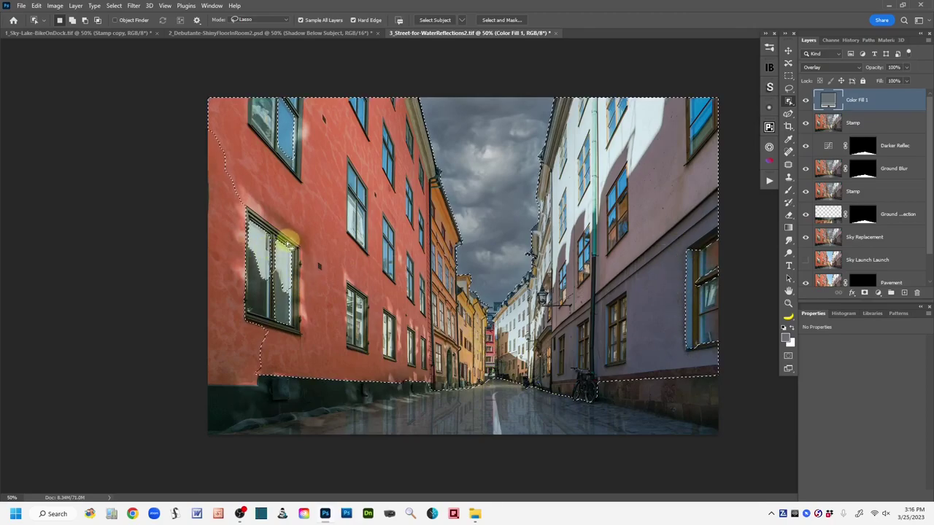
pyautogui.click(792, 107)
pyautogui.moveTo(793, 104); pyautogui.dragTo(823, 109)
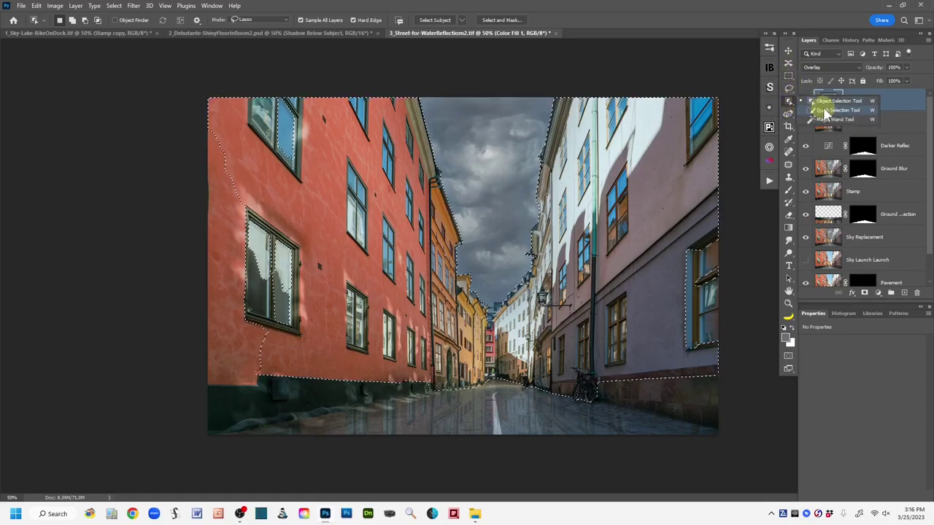
pyautogui.click(823, 110)
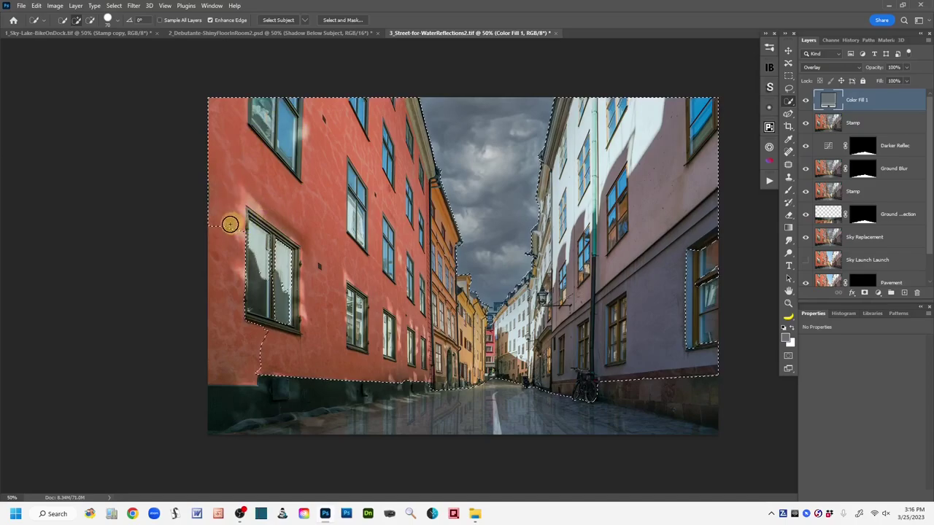
pyautogui.moveTo(242, 270)
pyautogui.mouseDown()
pyautogui.moveTo(209, 280)
pyautogui.moveTo(252, 292)
pyautogui.mouseUp()
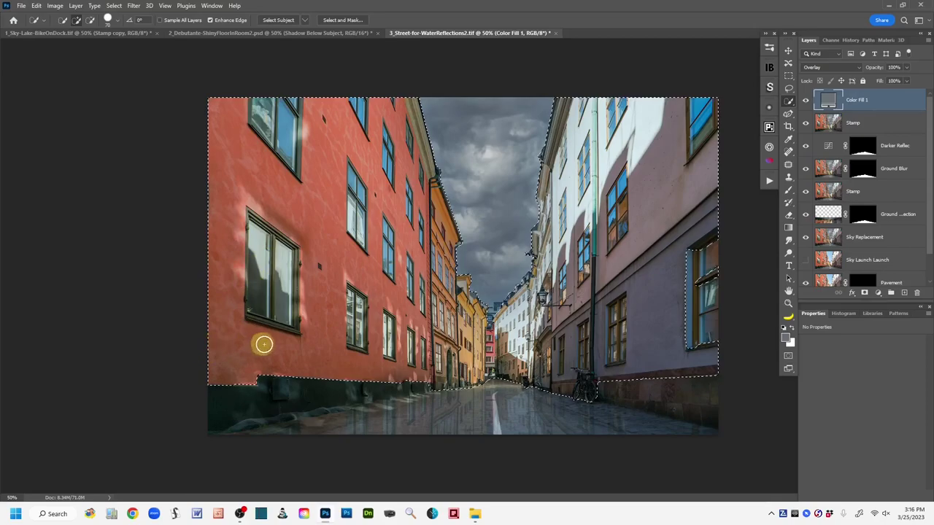
# Step: Extend the selection over the red building's dark base and the purple building's window and base, subtracting the pavement
pyautogui.moveTo(222, 396)
pyautogui.mouseDown()
pyautogui.moveTo(260, 406)
pyautogui.moveTo(242, 414)
pyautogui.moveTo(325, 381)
pyautogui.moveTo(398, 375)
pyautogui.mouseUp()
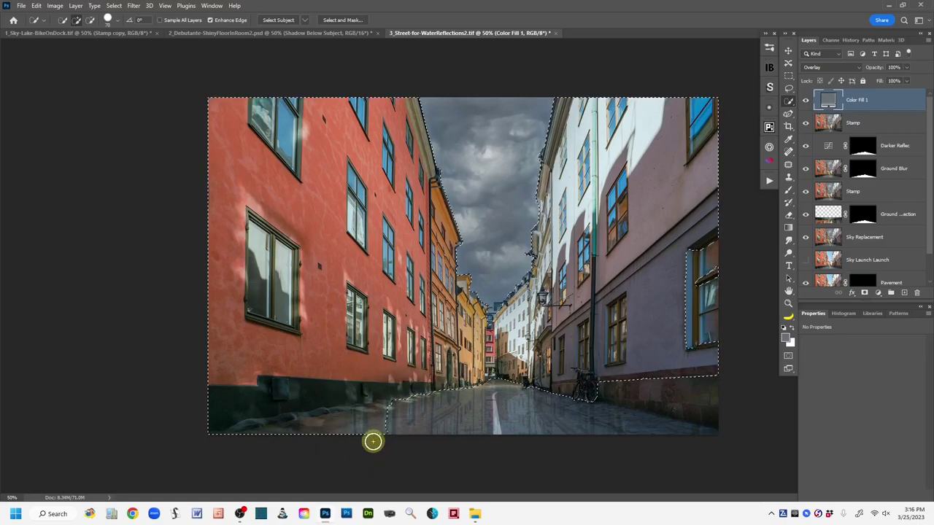
pyautogui.press('alt')
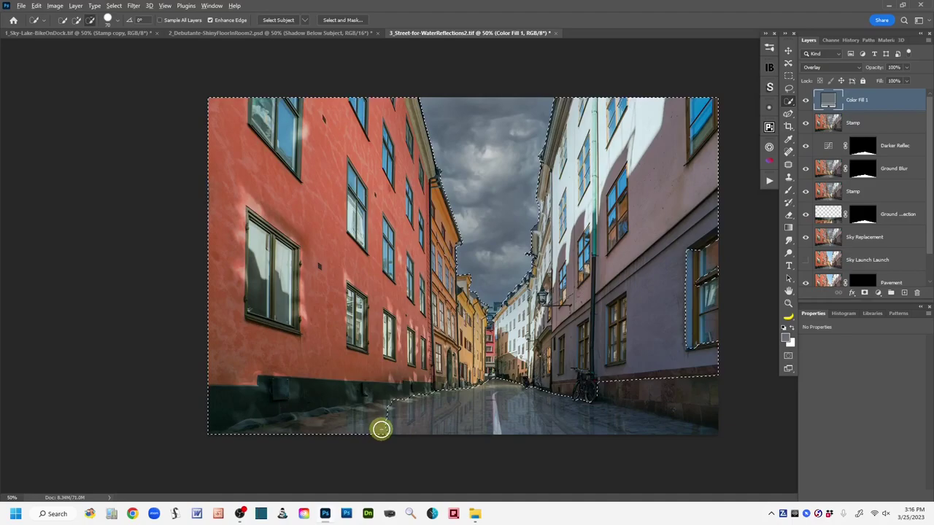
pyautogui.moveTo(356, 429); pyautogui.dragTo(338, 435)
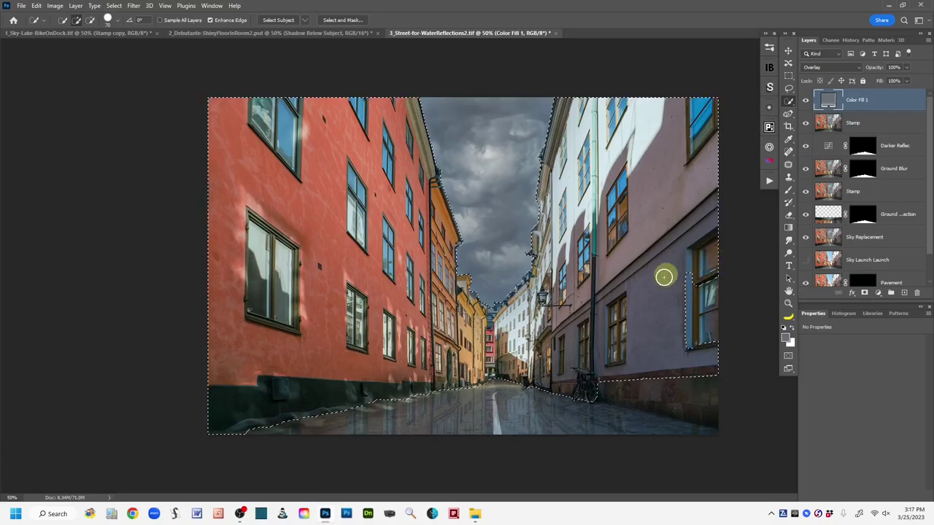
pyautogui.press('alt')
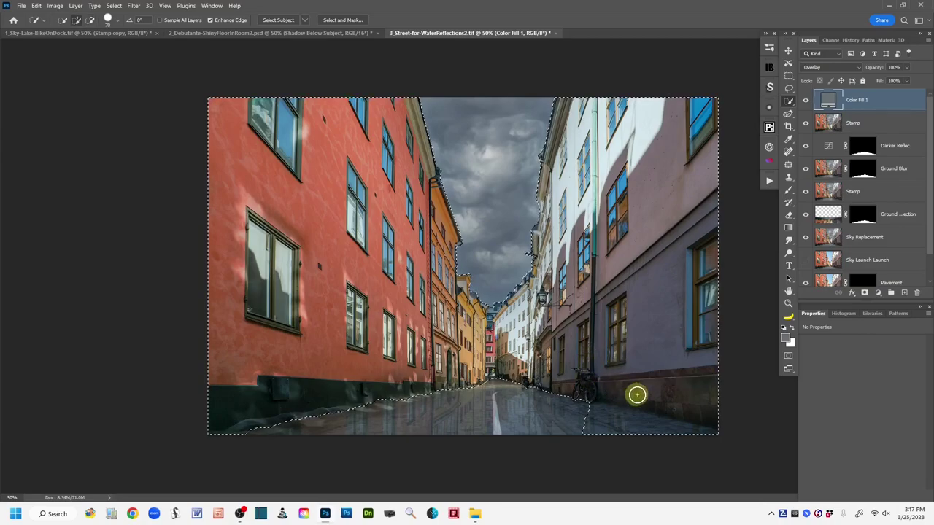
pyautogui.press('alt')
pyautogui.moveTo(591, 419)
pyautogui.mouseDown()
pyautogui.moveTo(586, 413)
pyautogui.moveTo(677, 441)
pyautogui.mouseUp()
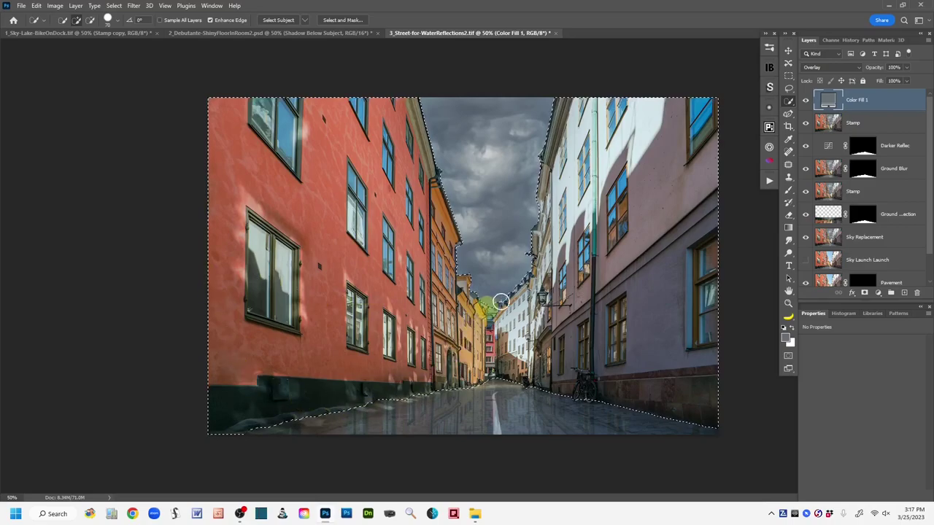
# Step: Rename the gray color fill layer "Bldge Color Grade", keeping the buildings selection active
pyautogui.click(789, 88)
pyautogui.moveTo(840, 100)
pyautogui.mouseDown()
pyautogui.moveTo(826, 99)
pyautogui.moveTo(821, 114)
pyautogui.moveTo(861, 100)
pyautogui.mouseUp()
pyautogui.doubleClick(860, 100)
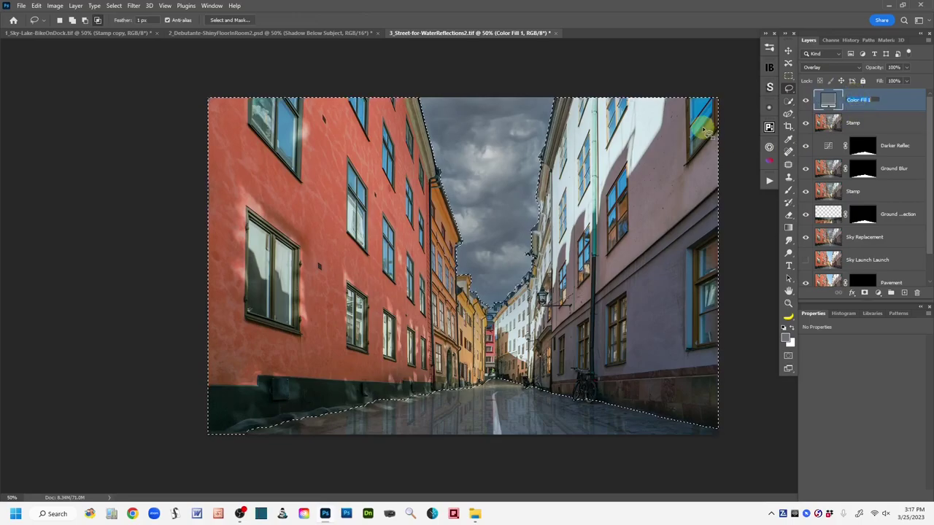
pyautogui.press('BackSpace')
pyautogui.write('Blue')
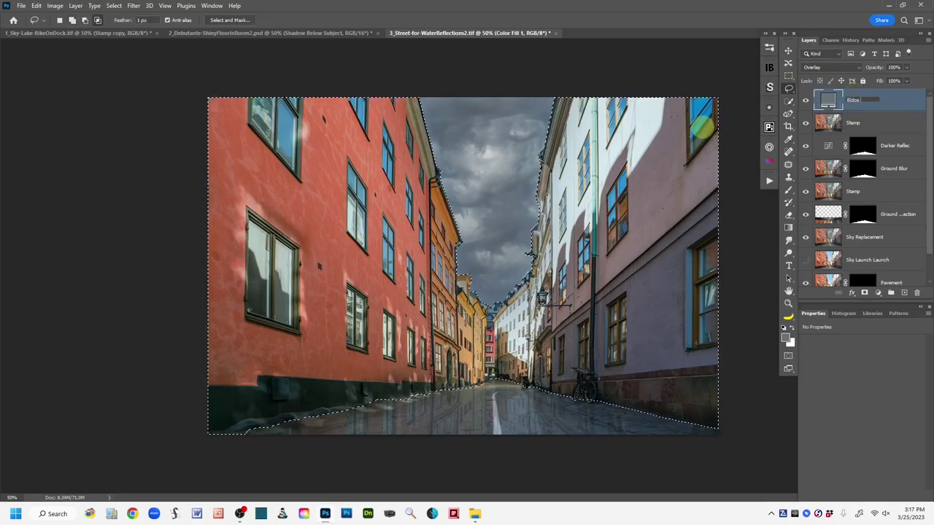
pyautogui.write(' Color Grad')
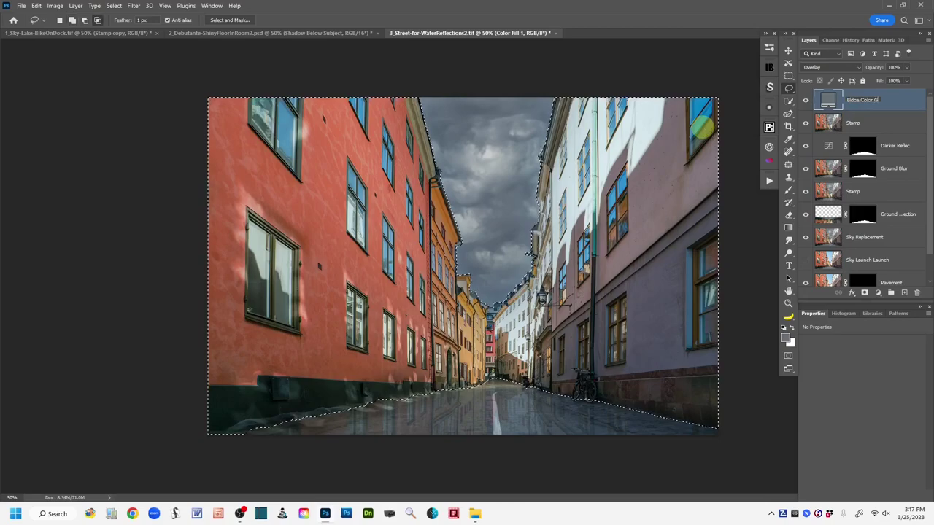
pyautogui.write('e')
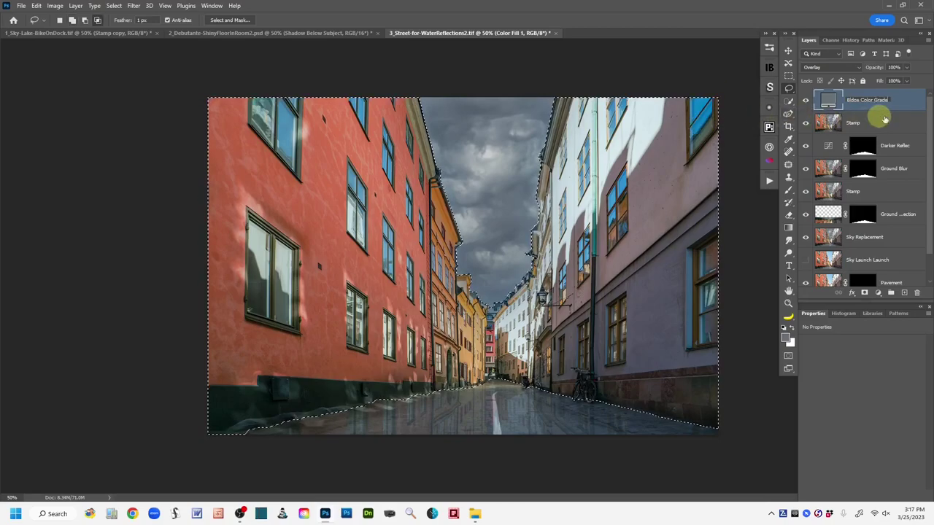
pyautogui.click(905, 104)
pyautogui.click(826, 100)
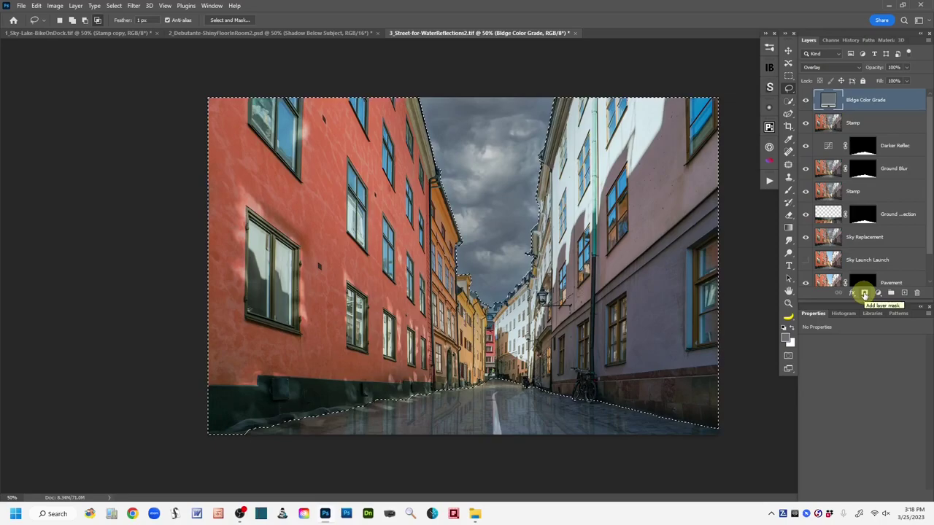
# Step: Add a layer mask to the color grade layer from the buildings selection and inspect the mask on its own
pyautogui.click(864, 293)
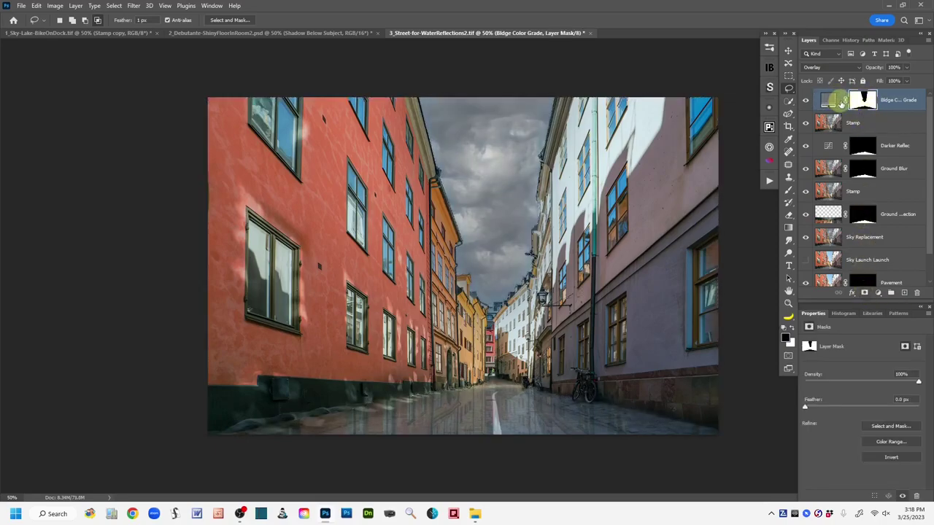
pyautogui.keyDown('alt'); pyautogui.click(863, 103); pyautogui.keyUp('alt')
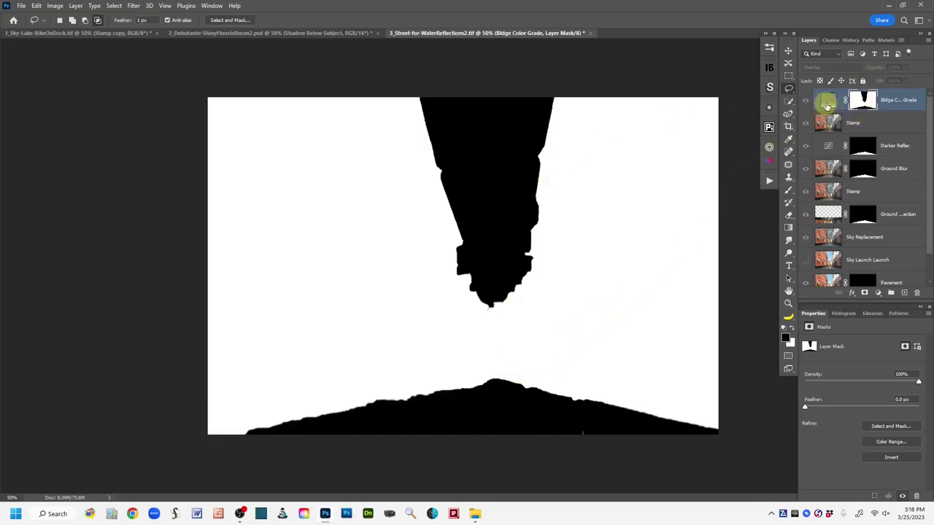
pyautogui.keyDown('alt'); pyautogui.click(863, 101); pyautogui.keyUp('alt')
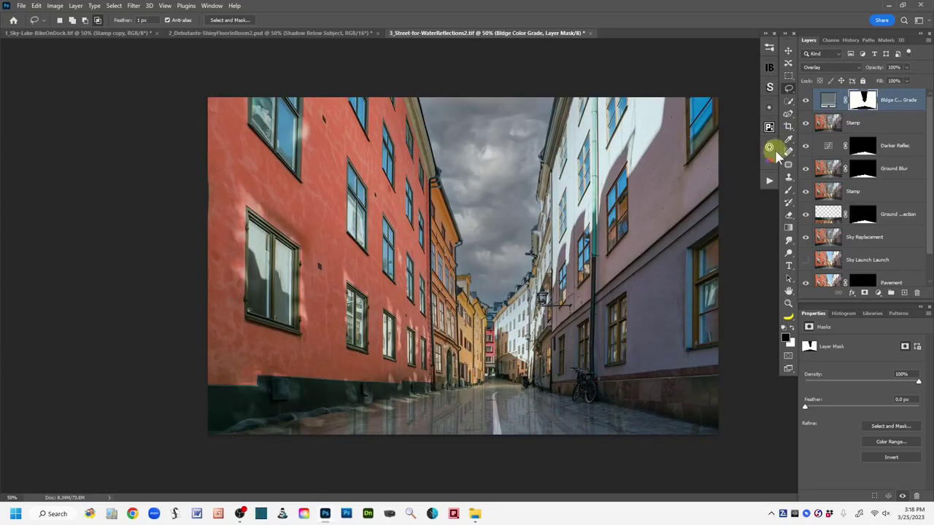
# Step: Compare the buildings with and without the color grade layer and lower its opacity to 91%
pyautogui.click(806, 101)
pyautogui.click(805, 103)
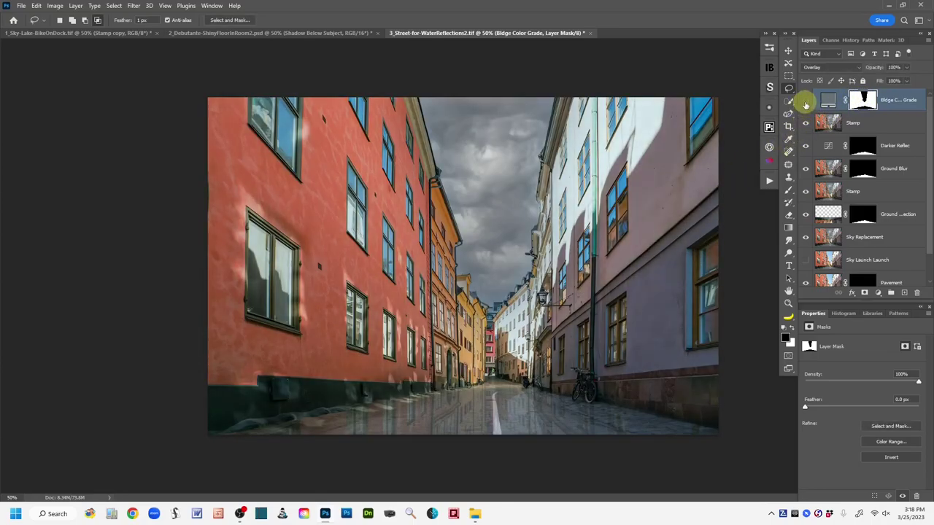
pyautogui.click(806, 103)
pyautogui.click(805, 102)
pyautogui.click(805, 103)
pyautogui.click(805, 103)
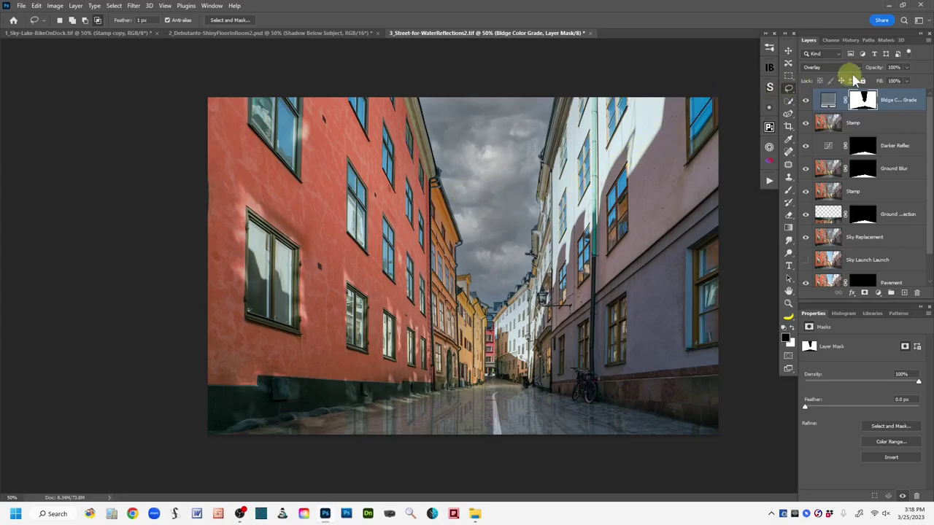
pyautogui.moveTo(874, 68); pyautogui.dragTo(875, 69)
pyautogui.click(806, 100)
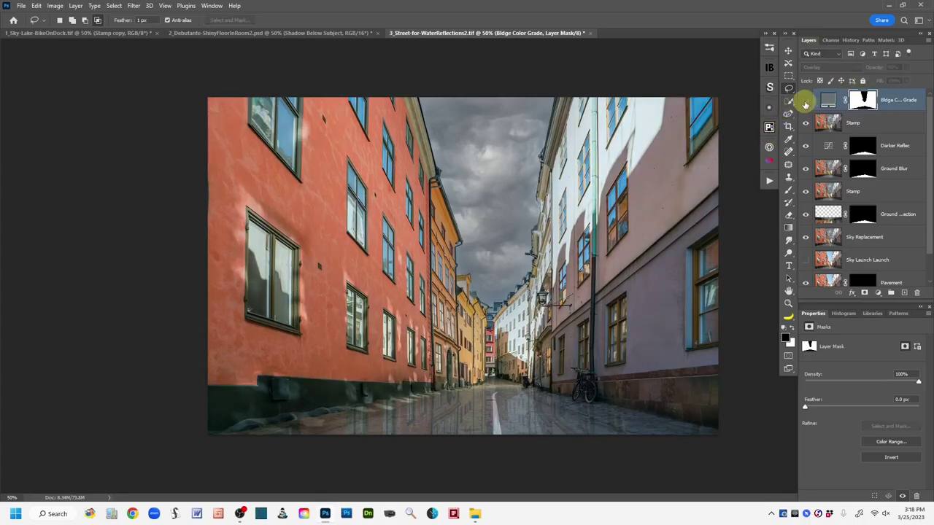
pyautogui.click(806, 101)
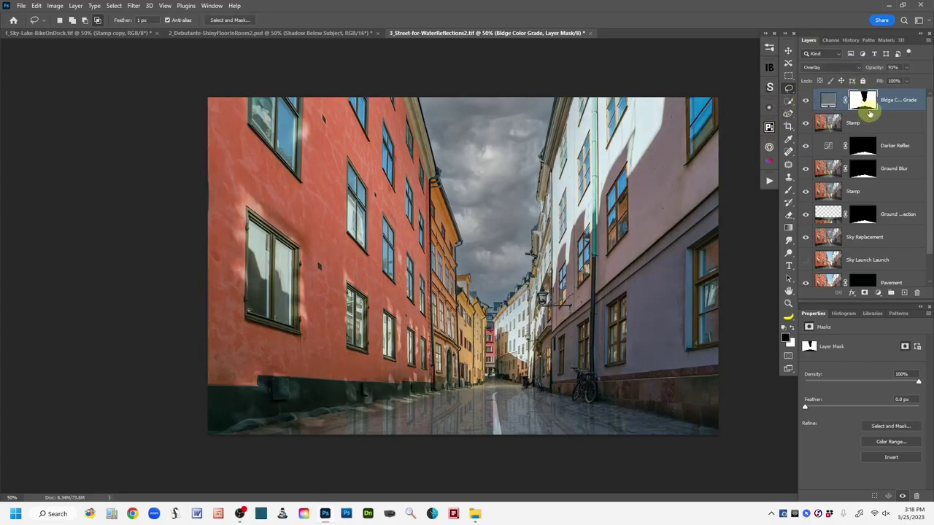
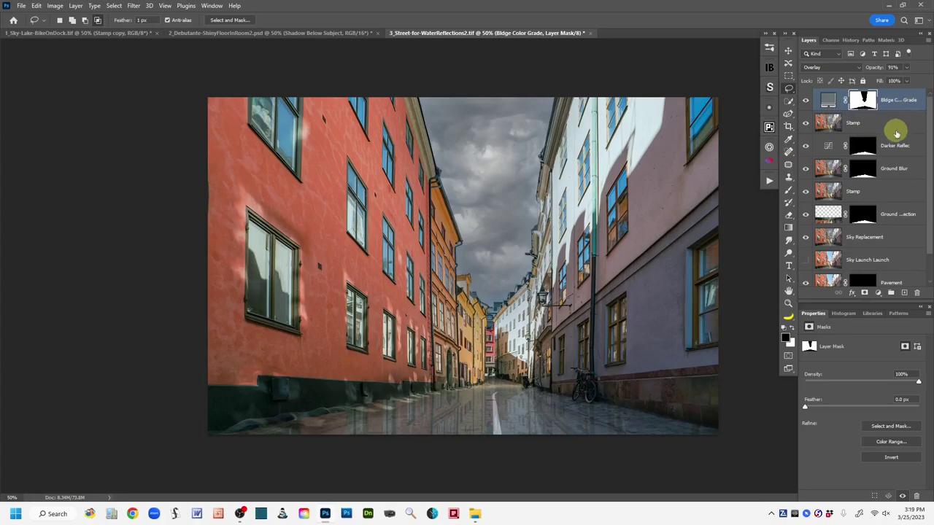
# Step: Stamp all visible layers into a new top layer and name it "Stamp - Base for Rain"
pyautogui.hotkey('ctrl', 'shift', 'alt', 'e')
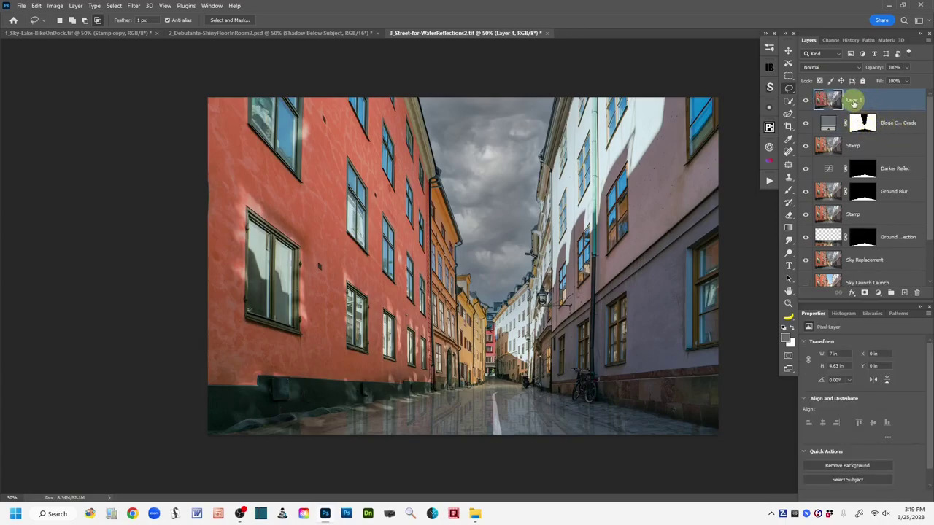
pyautogui.doubleClick(854, 101)
pyautogui.press('BackSpace')
pyautogui.write('Stamp - Base for Rain')
pyautogui.press('Return')
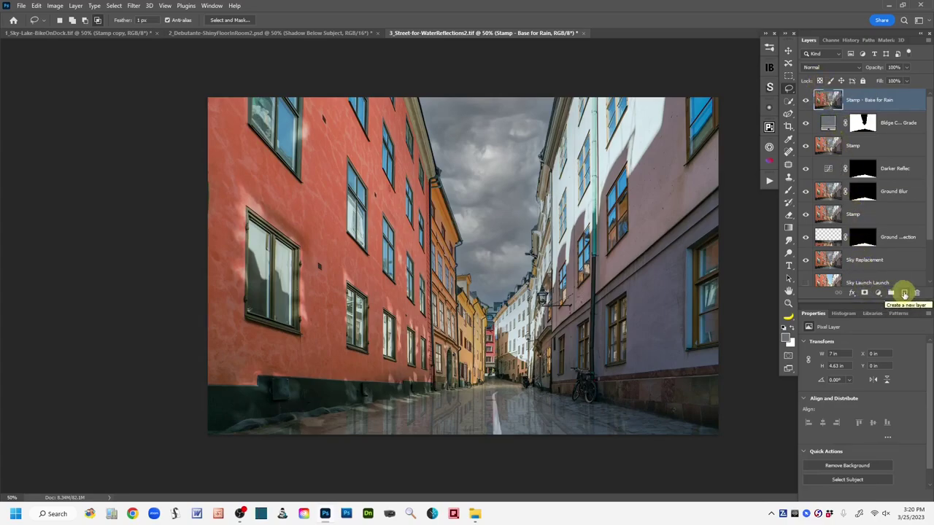
# Step: Add a new layer named "Noise = Rain" above the stamp and fill it with black at 100% opacity
pyautogui.click(904, 292)
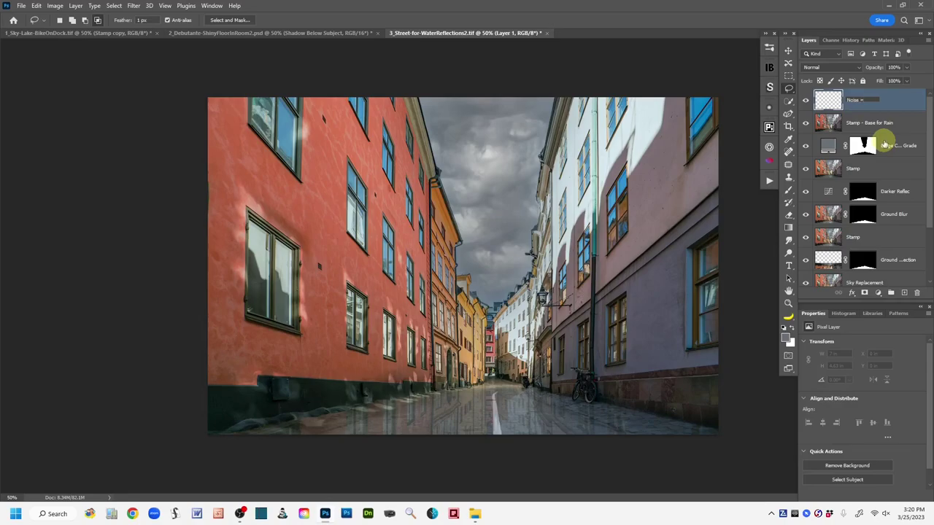
pyautogui.click(901, 100)
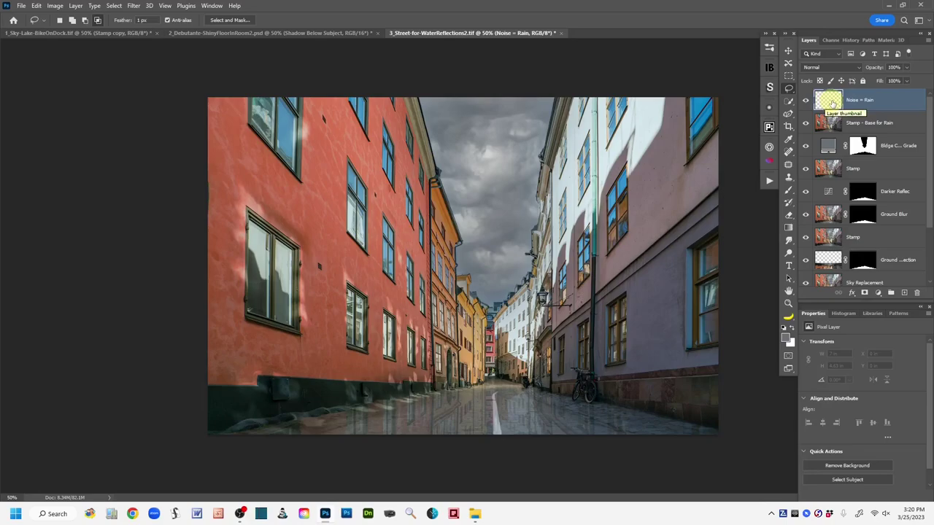
pyautogui.click(36, 6)
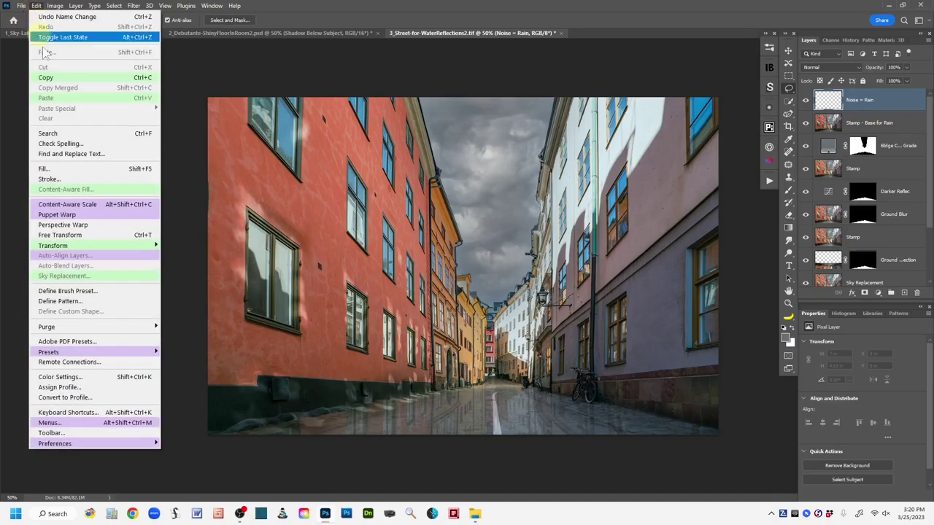
pyautogui.click(86, 170)
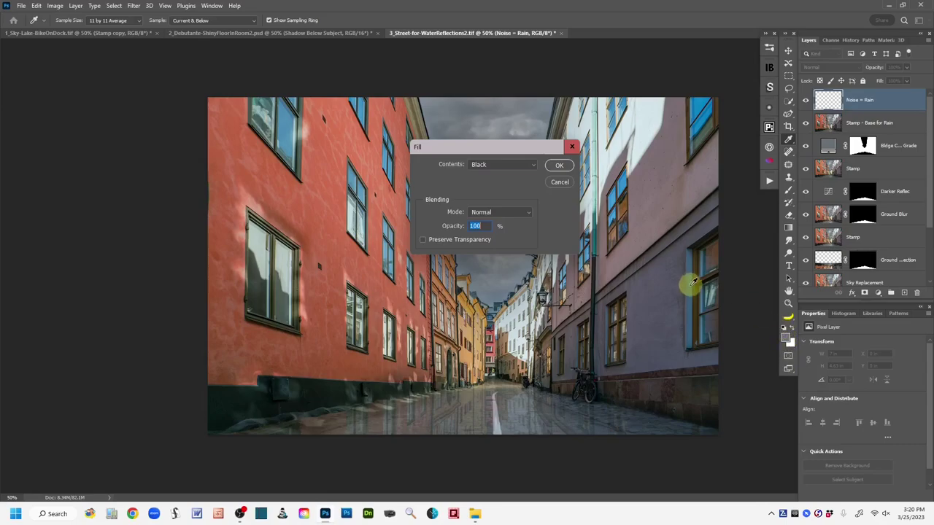
pyautogui.click(533, 165)
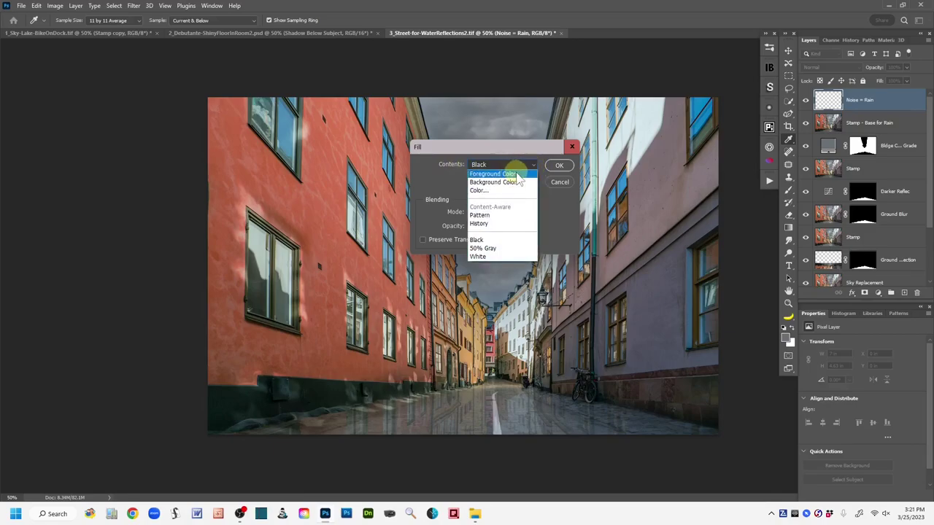
pyautogui.click(484, 240)
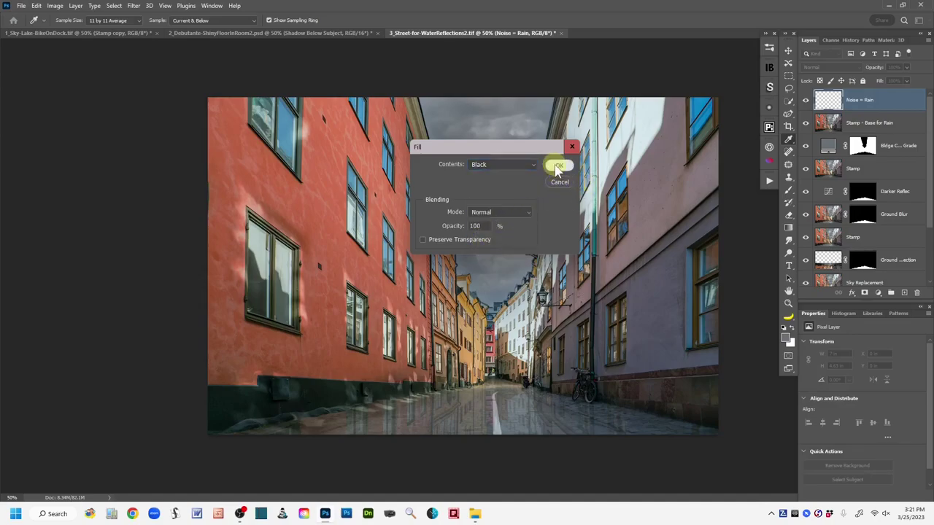
pyautogui.click(559, 166)
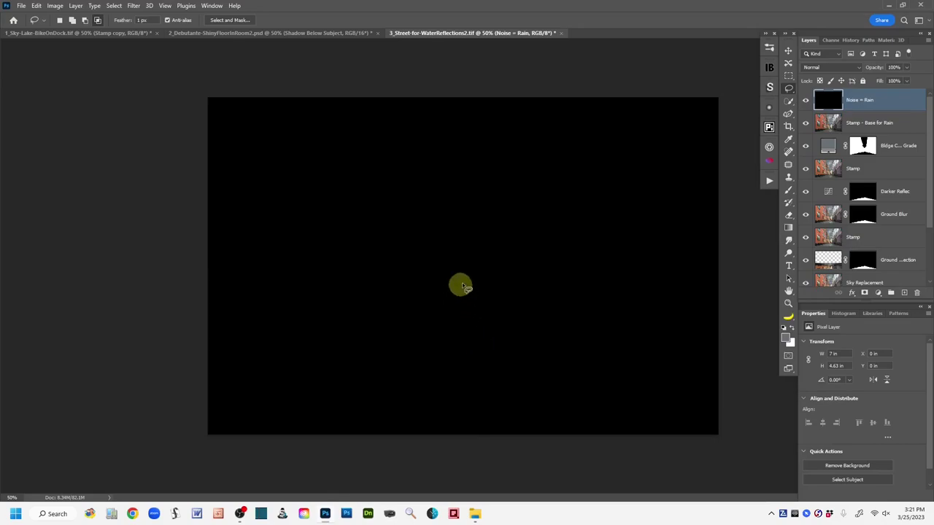
# Step: Apply the Add Noise filter to the black layer at 25% with Gaussian distribution and Monochromatic enabled
pyautogui.click(134, 7)
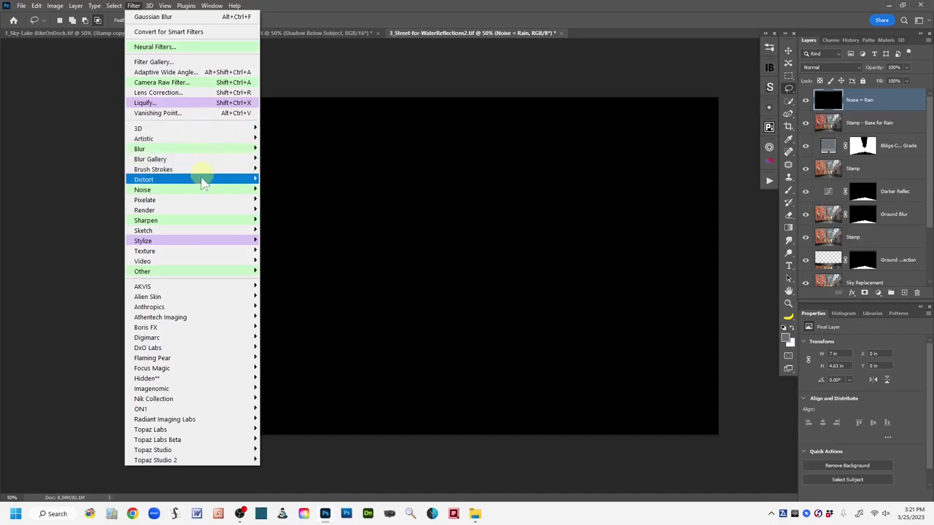
pyautogui.moveTo(209, 189)
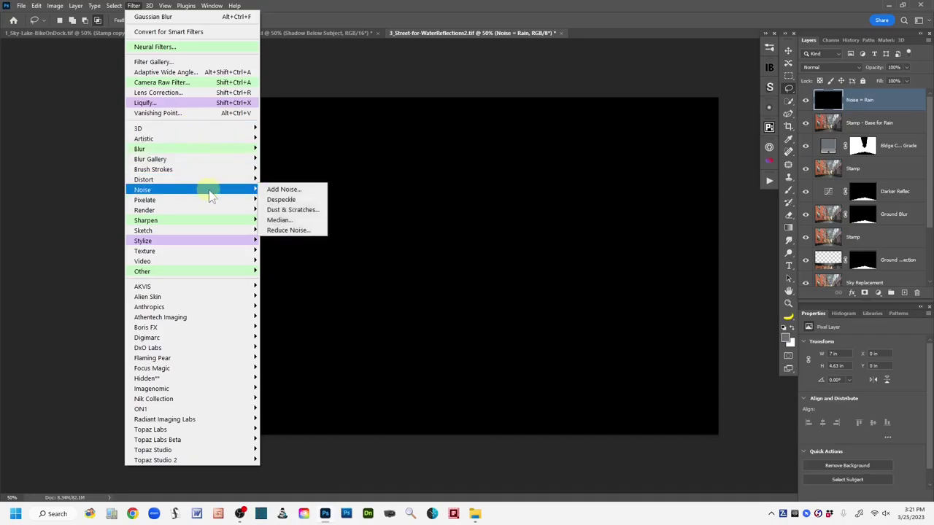
pyautogui.click(318, 192)
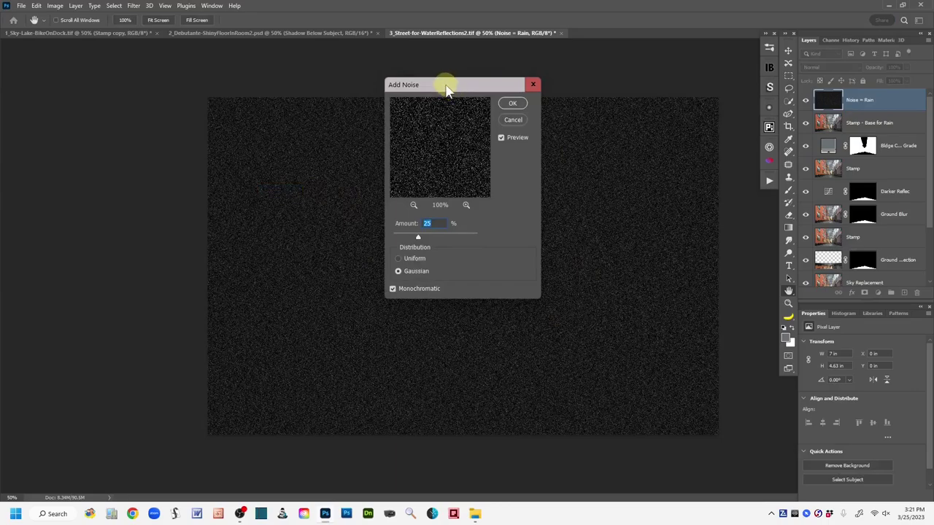
pyautogui.moveTo(445, 88); pyautogui.dragTo(656, 62)
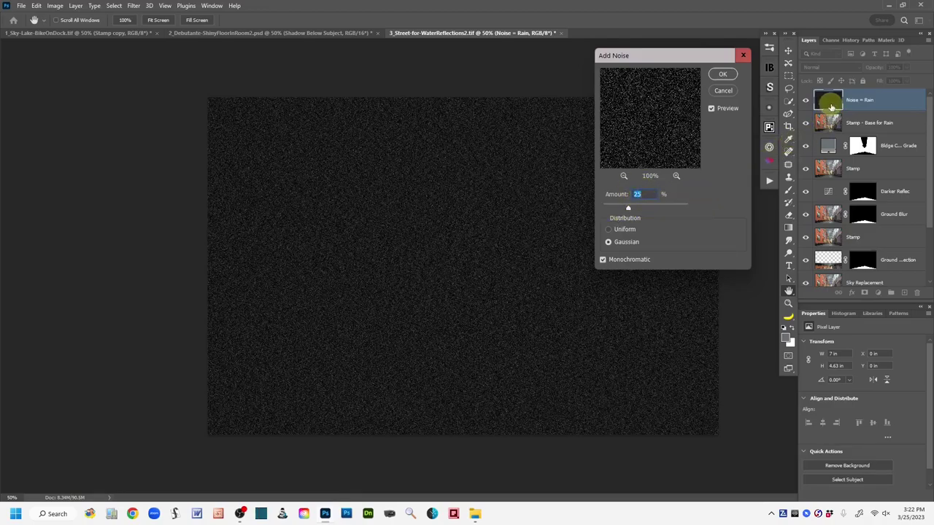
pyautogui.click(603, 261)
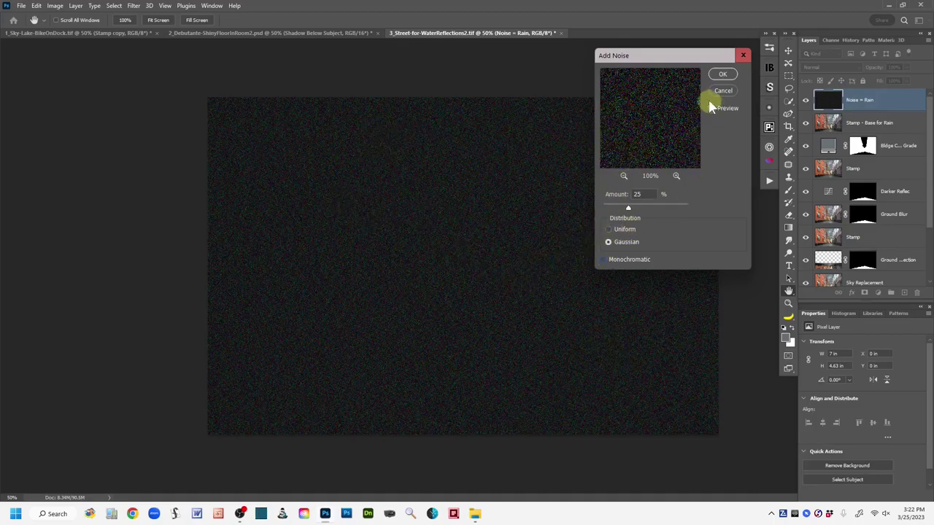
pyautogui.click(615, 230)
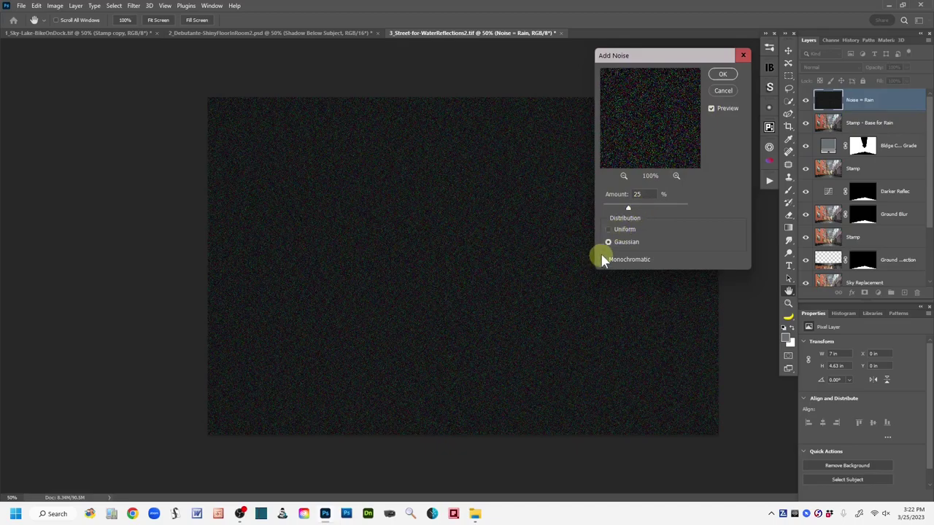
pyautogui.click(603, 259)
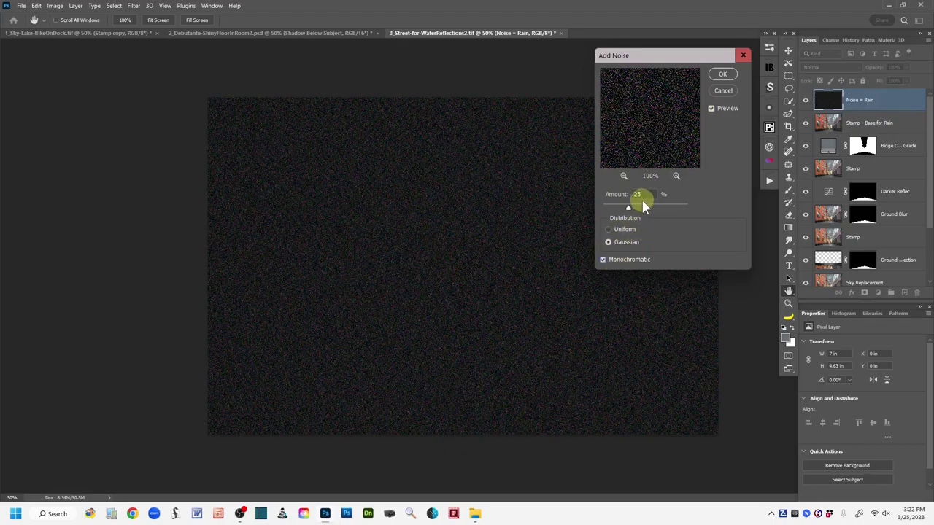
pyautogui.click(604, 260)
pyautogui.click(723, 75)
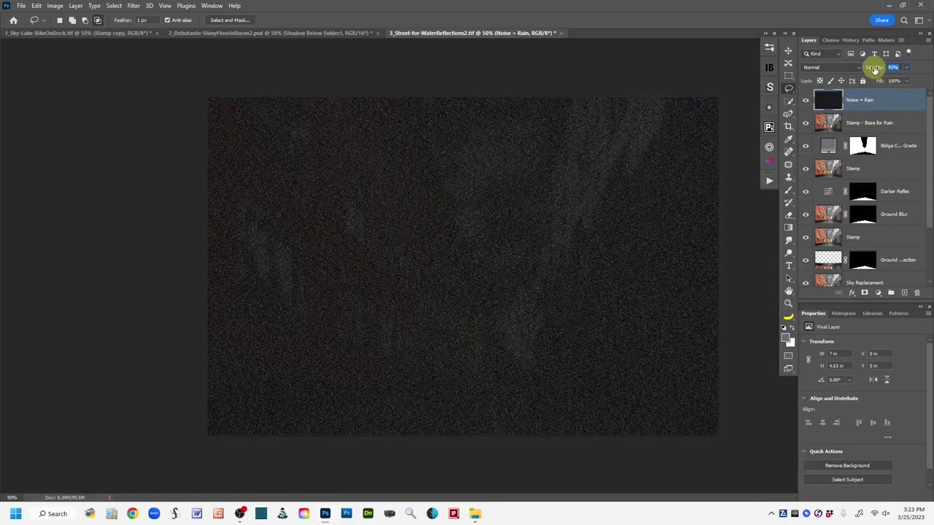
# Step: Set the noise layer's blend mode to Soft Light and its opacity to 66%
pyautogui.moveTo(873, 67); pyautogui.dragTo(863, 68)
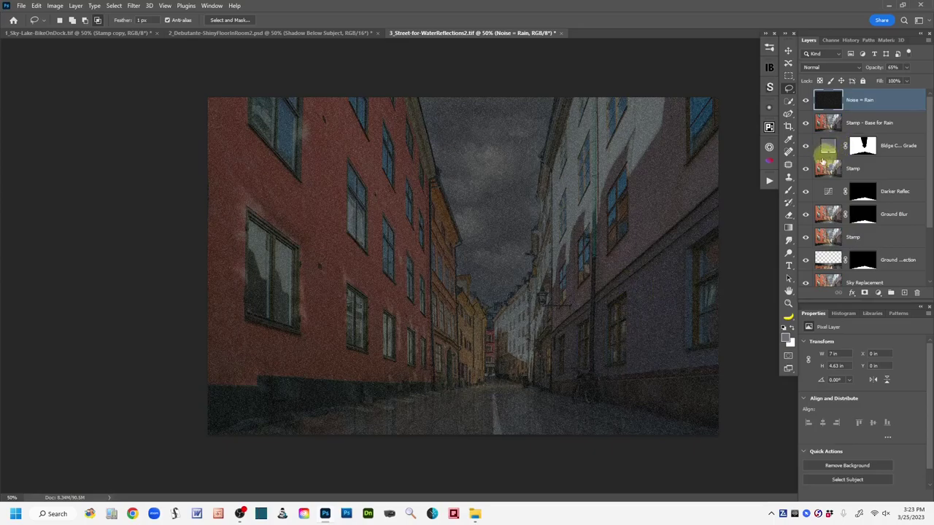
pyautogui.click(855, 67)
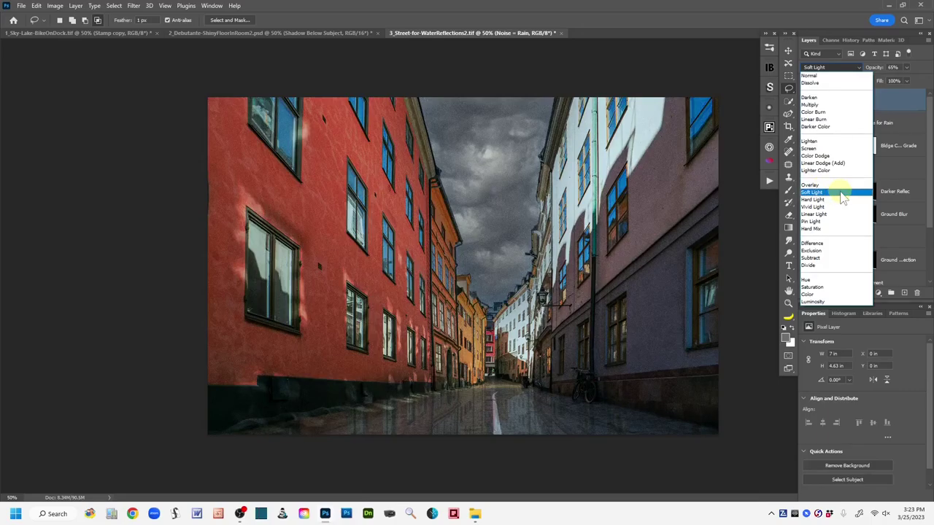
pyautogui.click(843, 195)
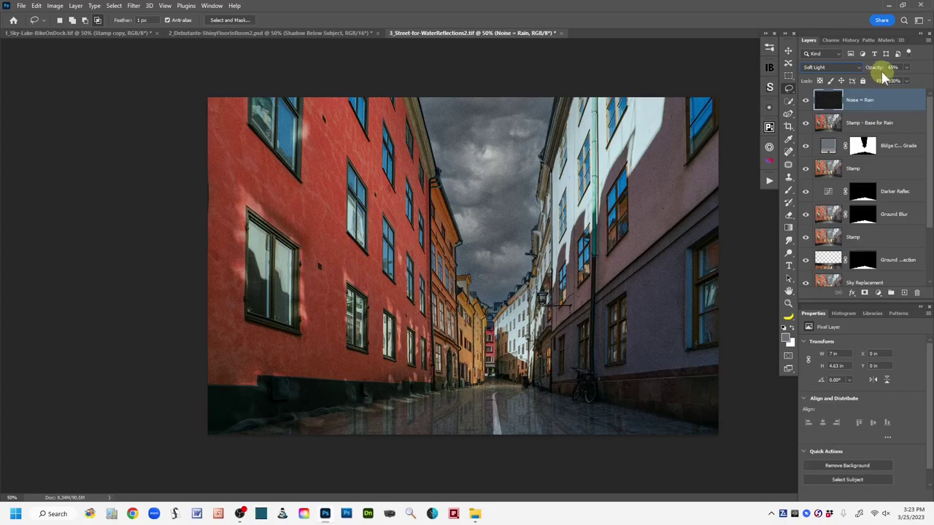
pyautogui.moveTo(880, 68); pyautogui.dragTo(876, 68)
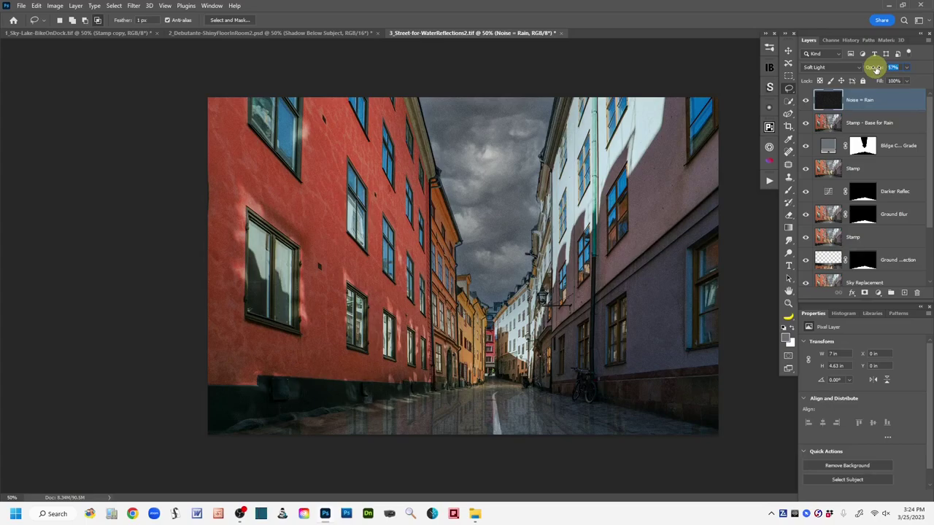
pyautogui.moveTo(875, 68); pyautogui.dragTo(880, 70)
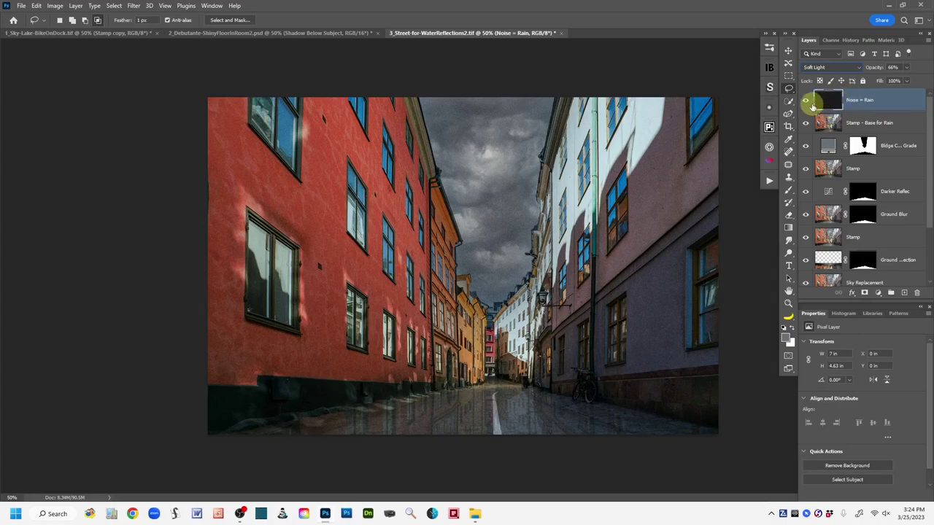
# Step: Scale the "Noise = Rain" layer to 400% in width and height with the proportions linked
pyautogui.click(36, 5)
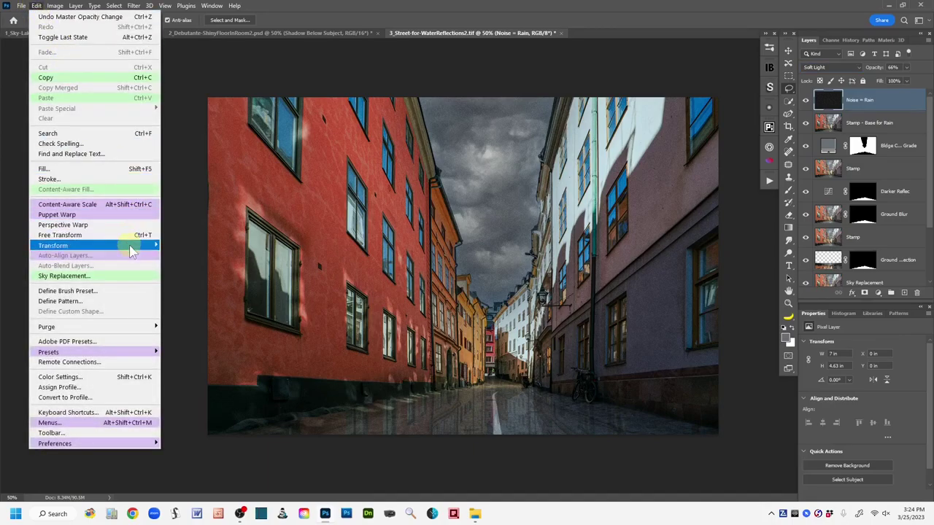
pyautogui.moveTo(131, 251)
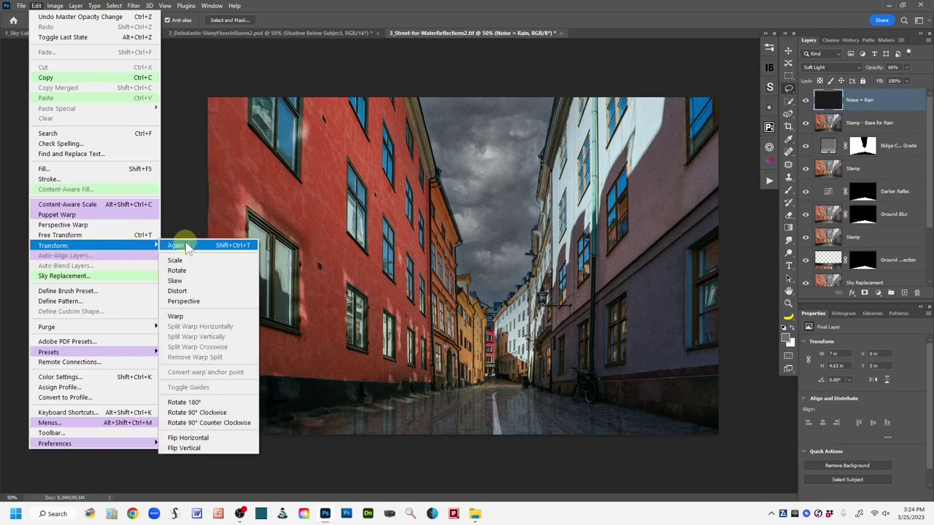
pyautogui.click(216, 267)
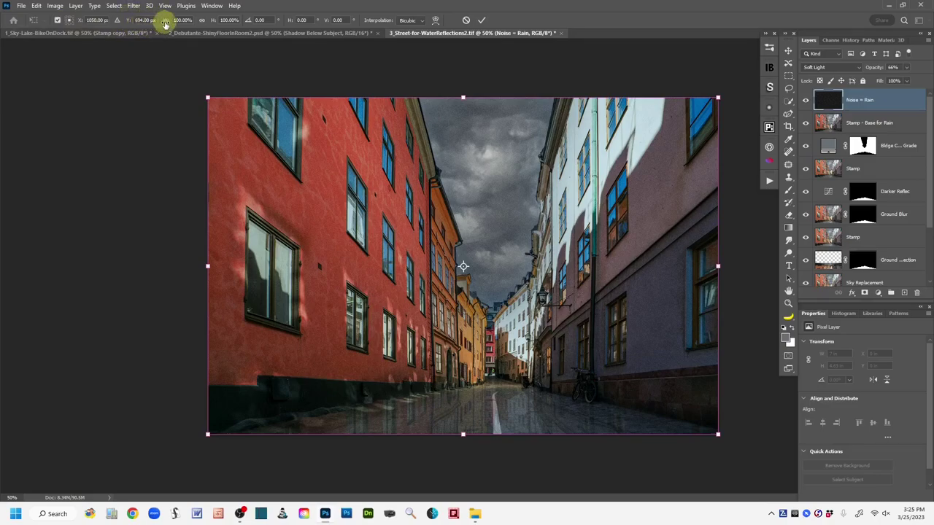
pyautogui.click(183, 19)
pyautogui.click(202, 20)
pyautogui.click(202, 21)
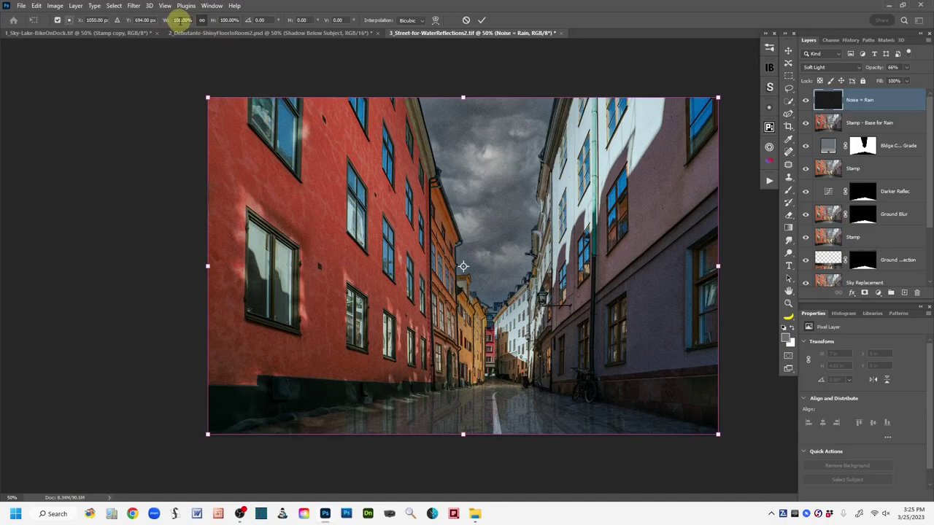
pyautogui.click(179, 20)
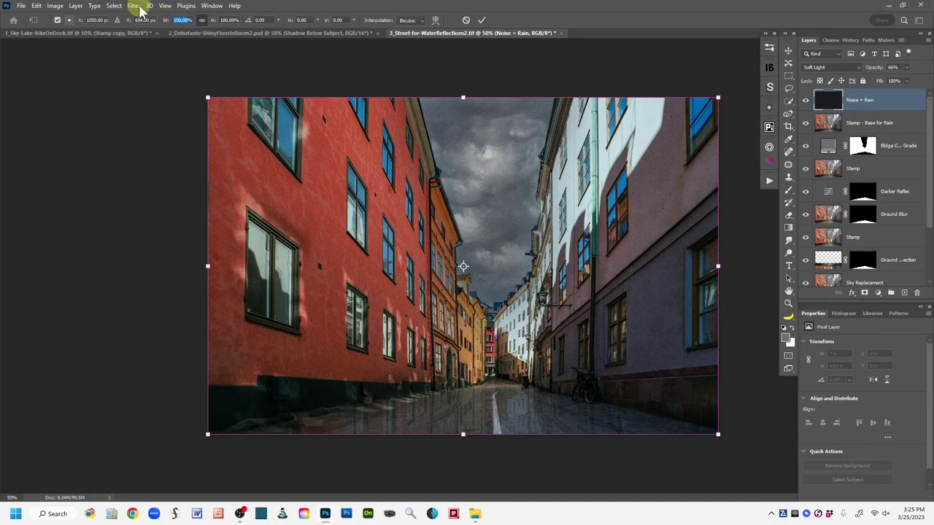
pyautogui.write('400')
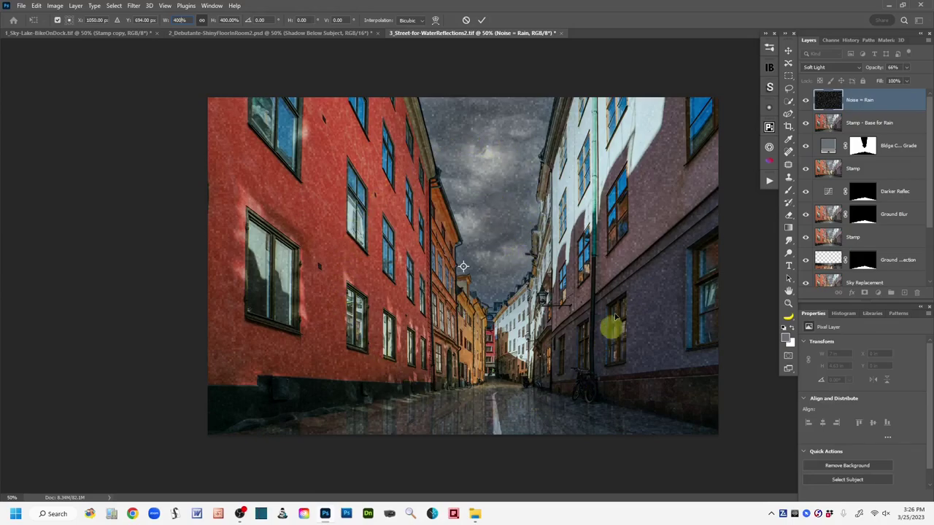
pyautogui.click(481, 21)
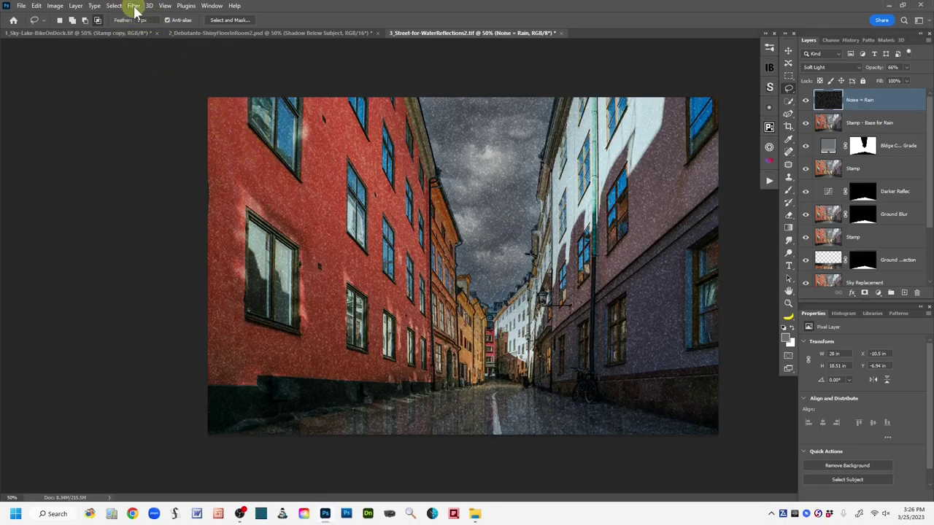
# Step: Apply a Motion Blur to the "Noise = Rain" layer with an angle of -65° and a distance of 75 pixels
pyautogui.click(134, 5)
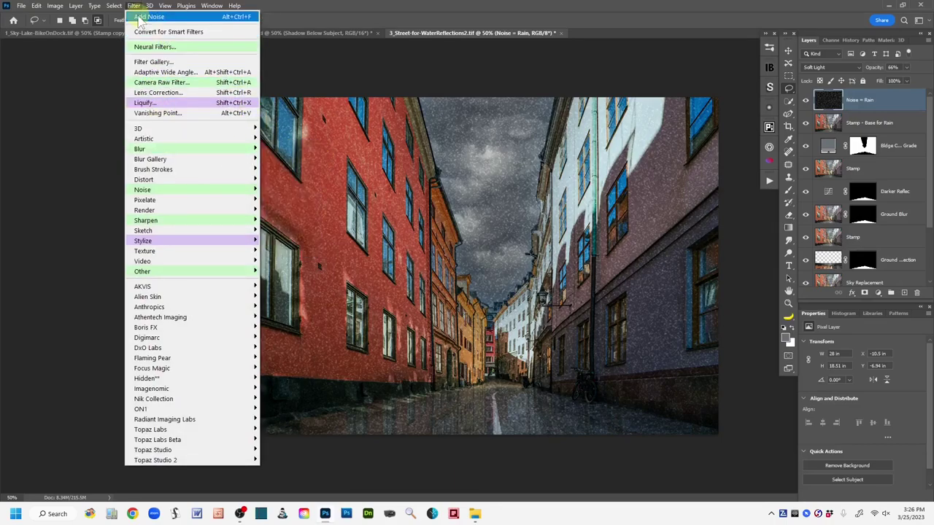
pyautogui.moveTo(196, 155)
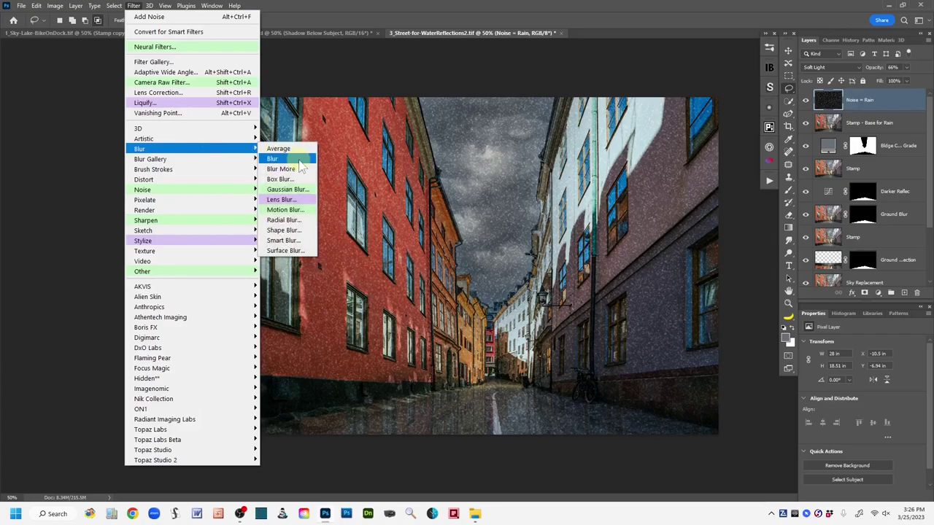
pyautogui.click(305, 211)
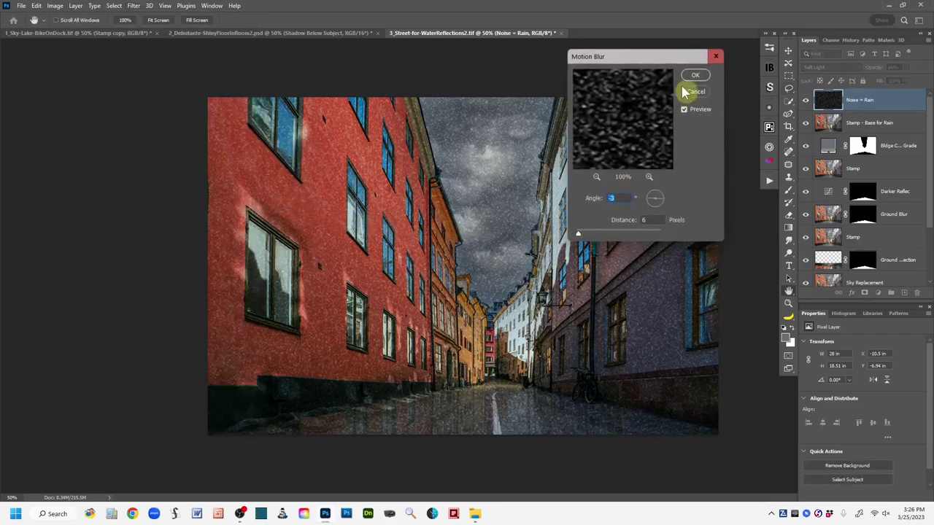
pyautogui.moveTo(655, 66); pyautogui.dragTo(674, 61)
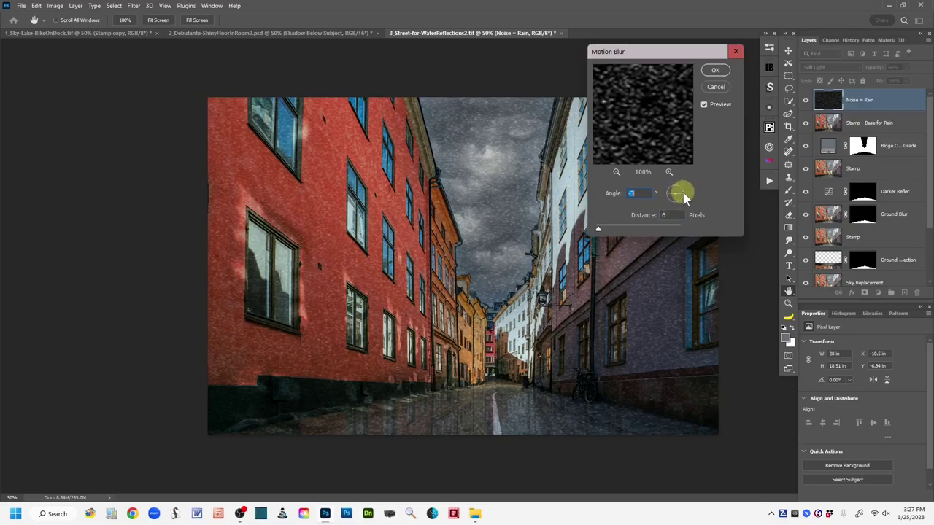
pyautogui.moveTo(681, 197); pyautogui.dragTo(675, 200)
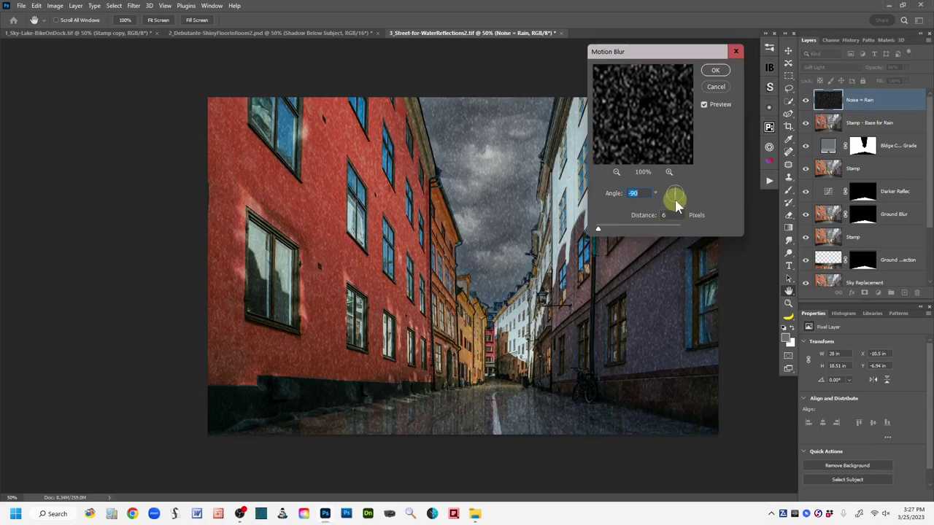
pyautogui.write('-82')
pyautogui.click(677, 198)
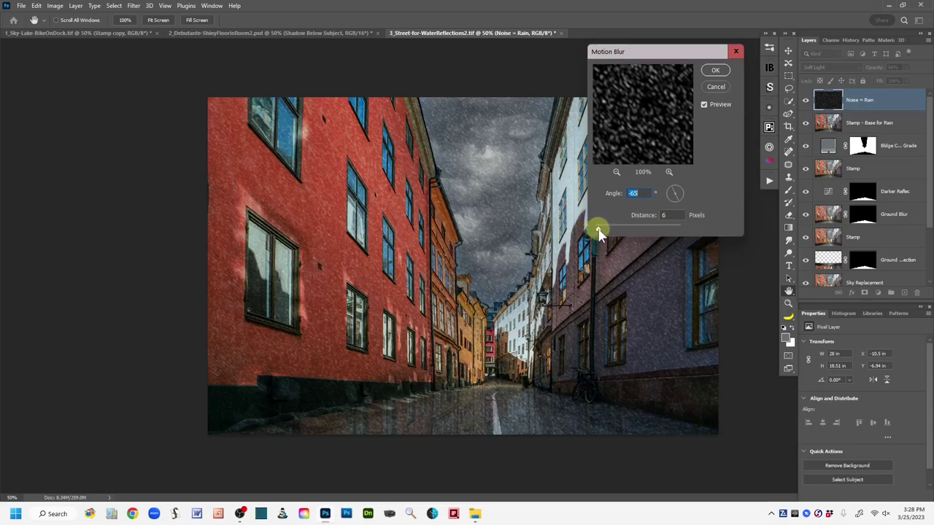
pyautogui.moveTo(599, 232); pyautogui.dragTo(622, 233)
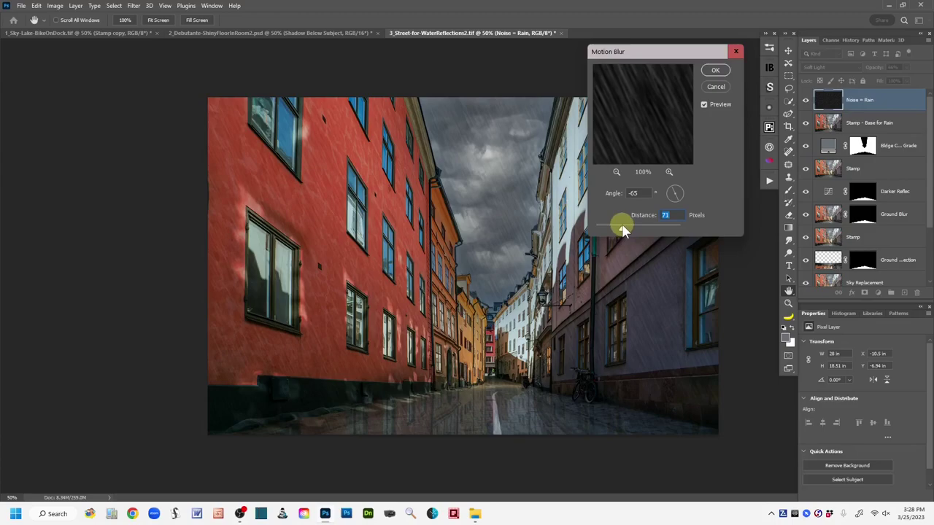
pyautogui.moveTo(622, 231); pyautogui.dragTo(622, 230)
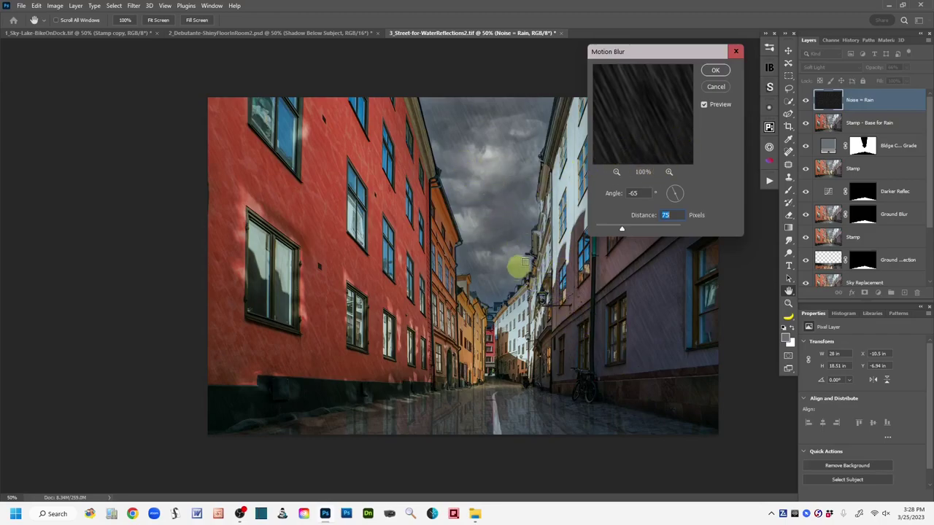
pyautogui.click(716, 72)
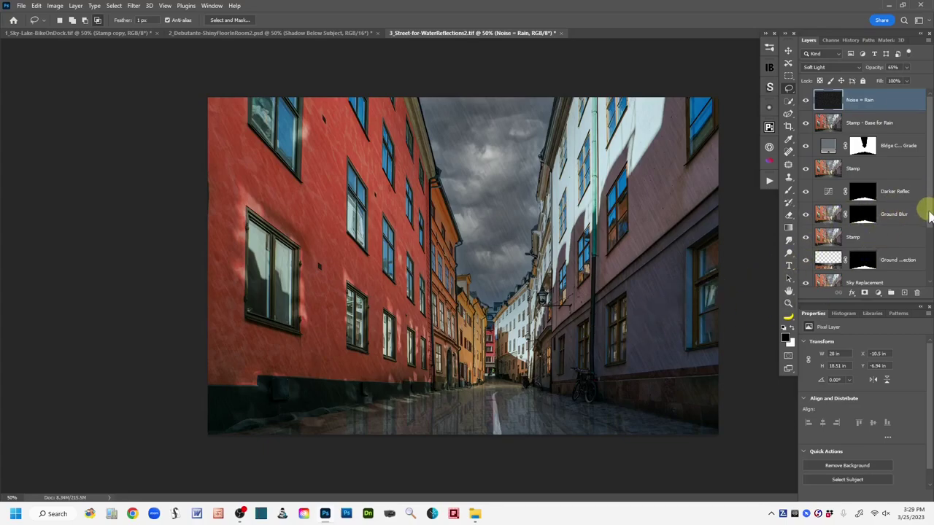
# Step: Compare the rainy composite with the original photo by showing only the Background layer, and restore all layers' visibility
pyautogui.moveTo(927, 202); pyautogui.dragTo(929, 261)
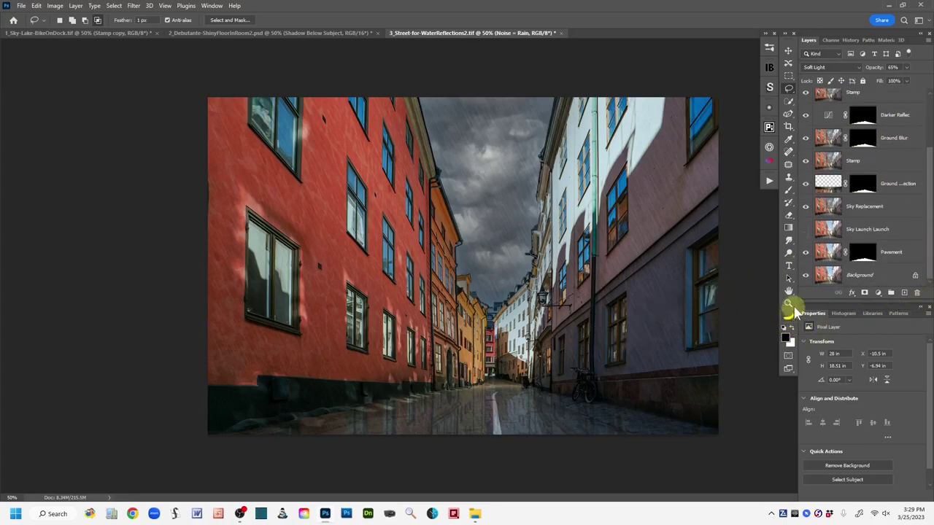
pyautogui.keyDown('alt'); pyautogui.click(806, 276); pyautogui.keyUp('alt')
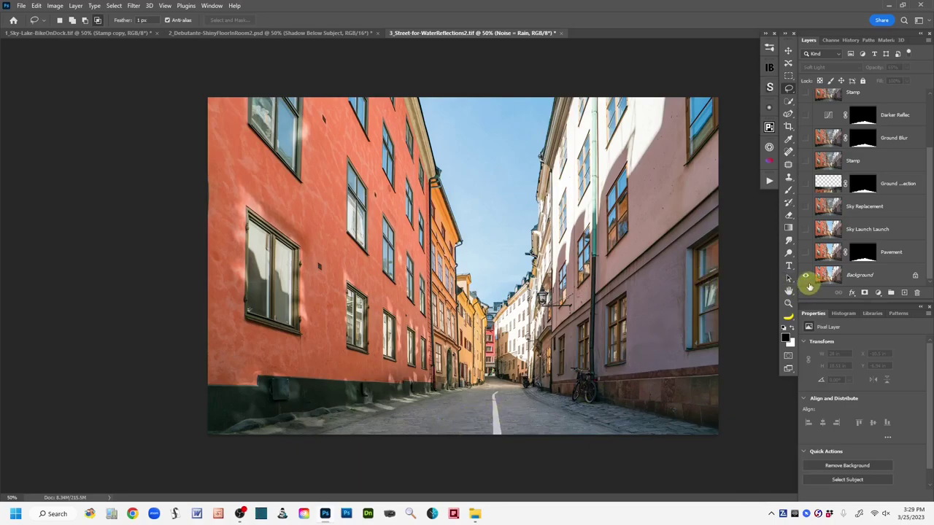
pyautogui.keyDown('alt'); pyautogui.click(805, 275); pyautogui.keyUp('alt')
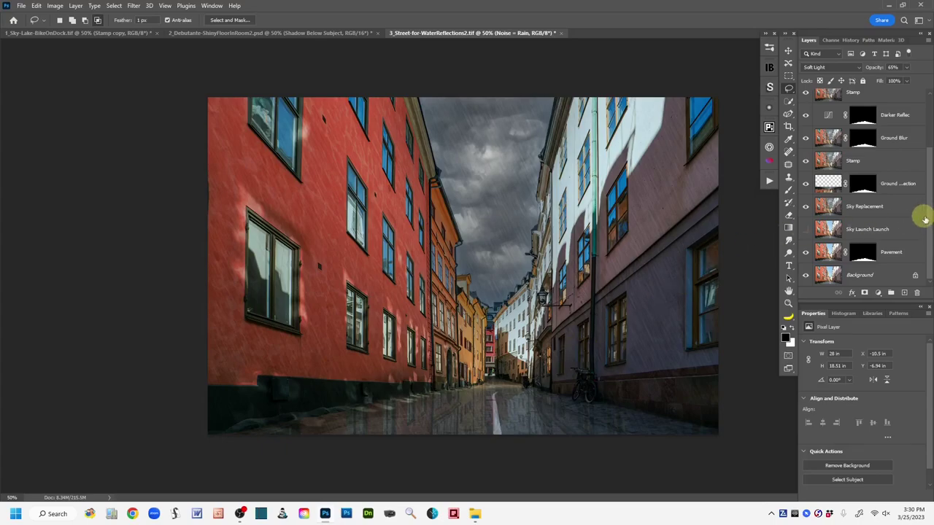
pyautogui.scroll(1, 930, 212)
pyautogui.moveTo(931, 212); pyautogui.dragTo(923, 131)
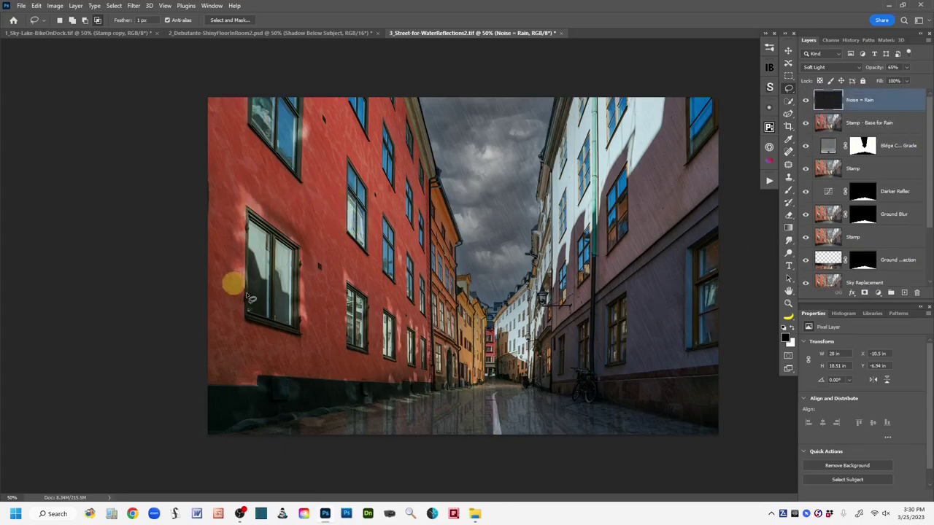